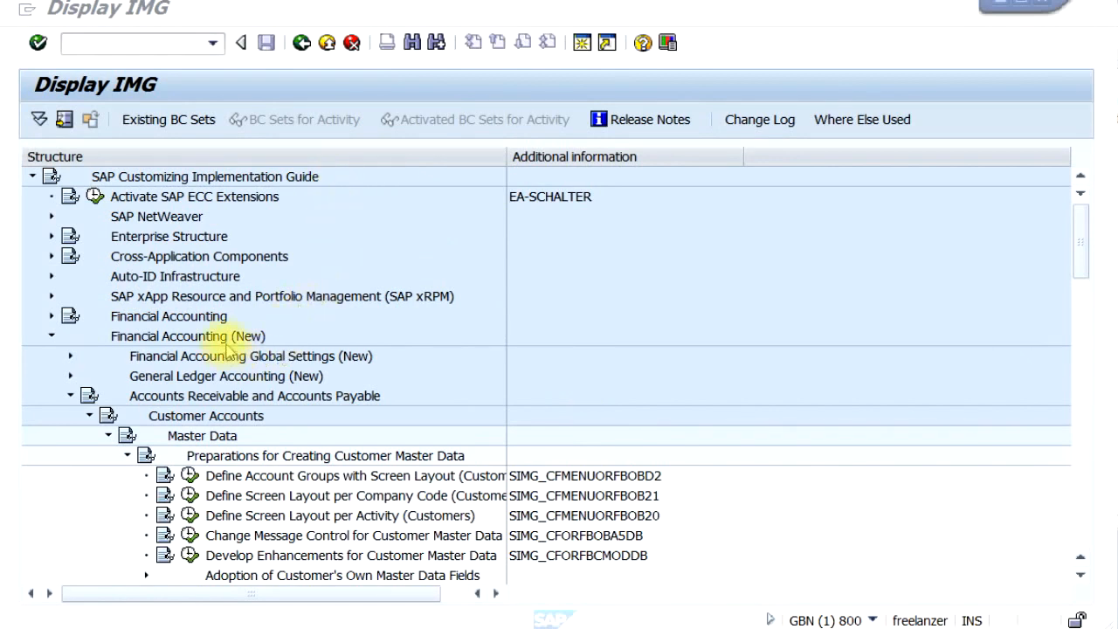
- Open the Define Account Groups with Screen Layout (Customers) activity under Preparations for Creating Customer Master Data
left_click(226, 339)
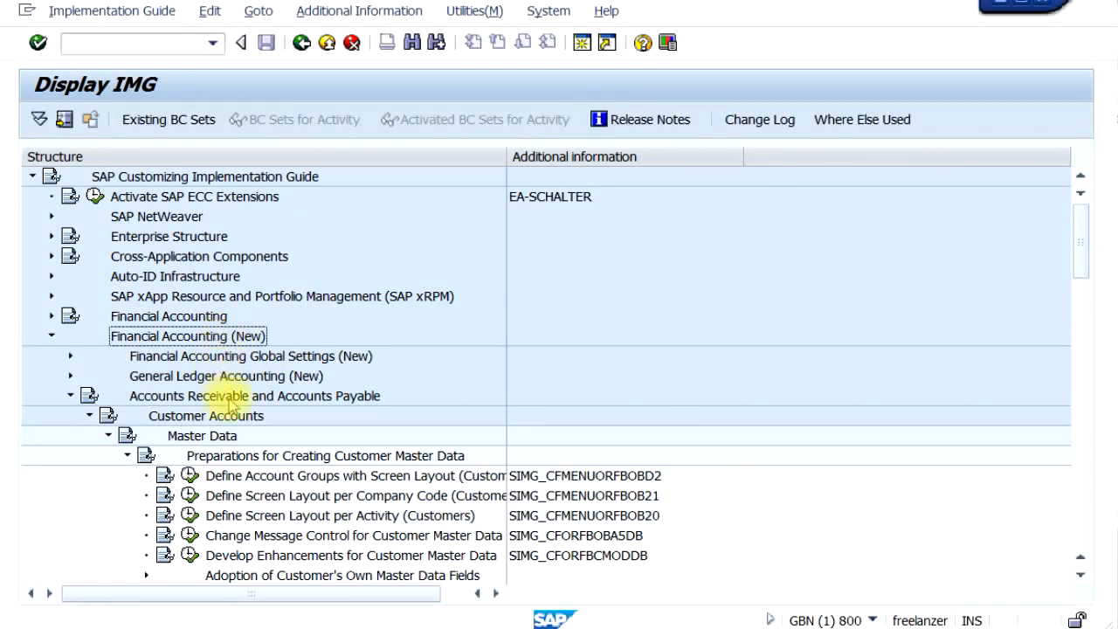
left_click(233, 398)
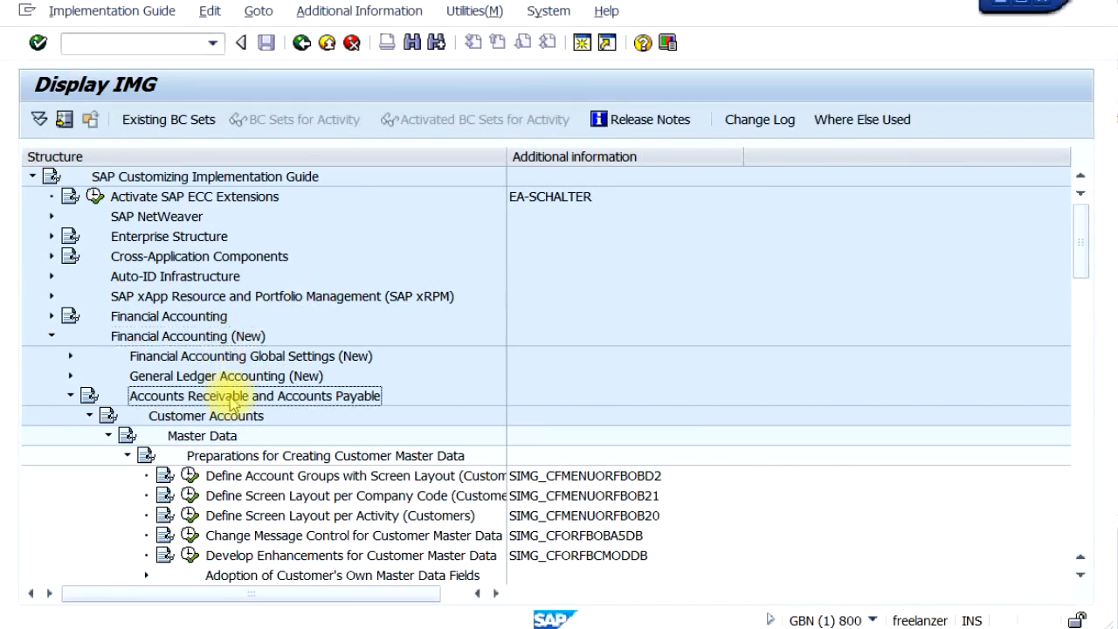
left_click(232, 418)
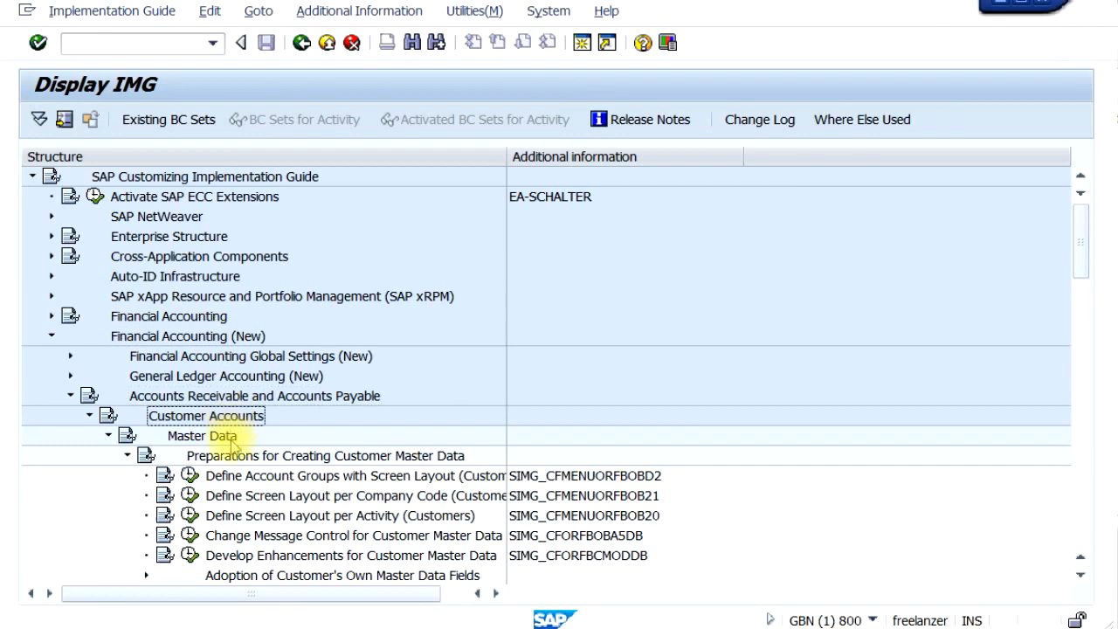
left_click(232, 439)
left_click(259, 457)
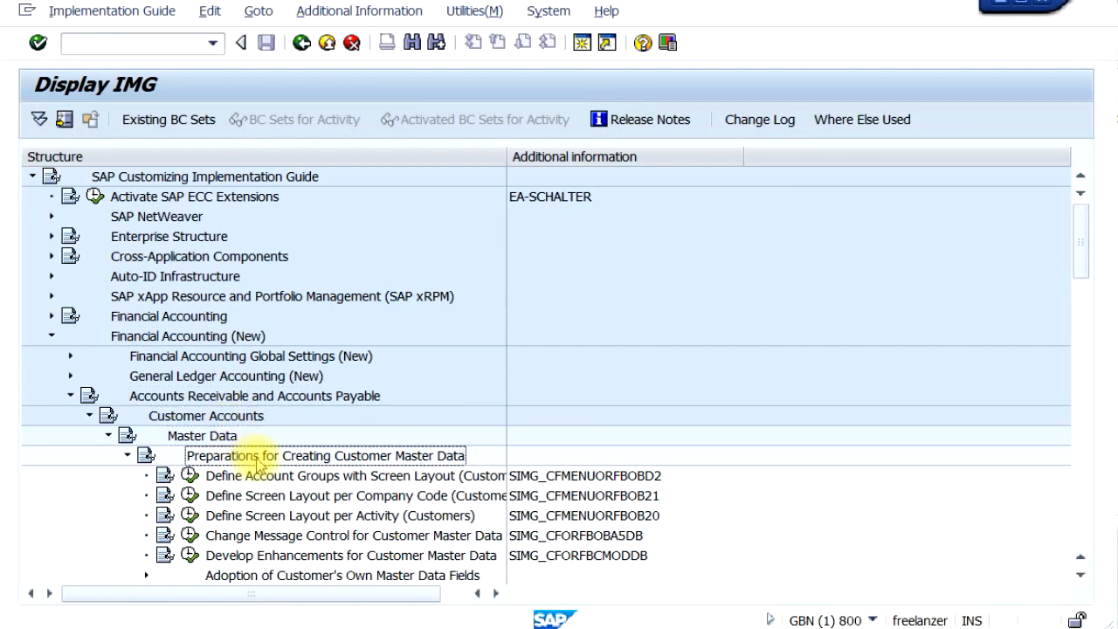
left_click(234, 478)
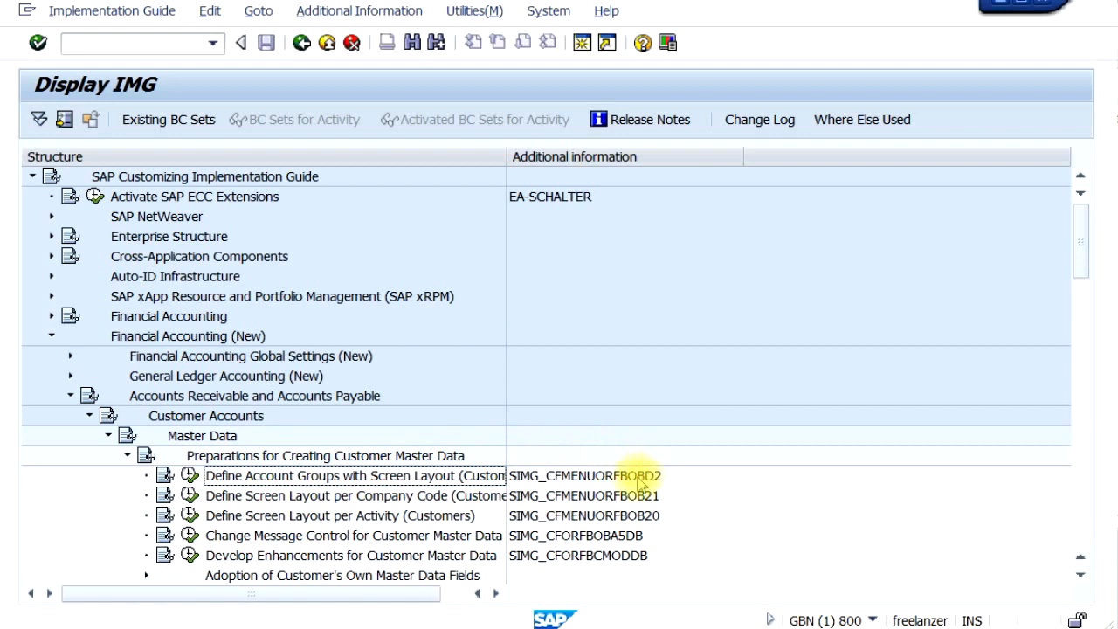
left_click(189, 476)
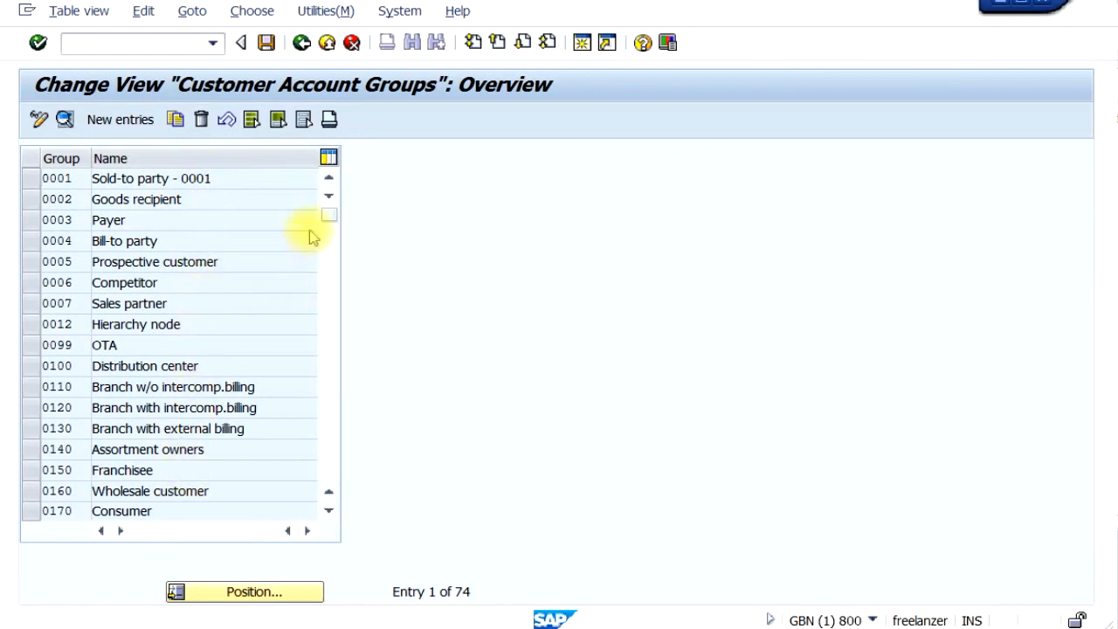
- Create a new customer account group ZDOM with the name "Domestic Customers ZDOM"
left_click_drag(328, 227, 326, 203)
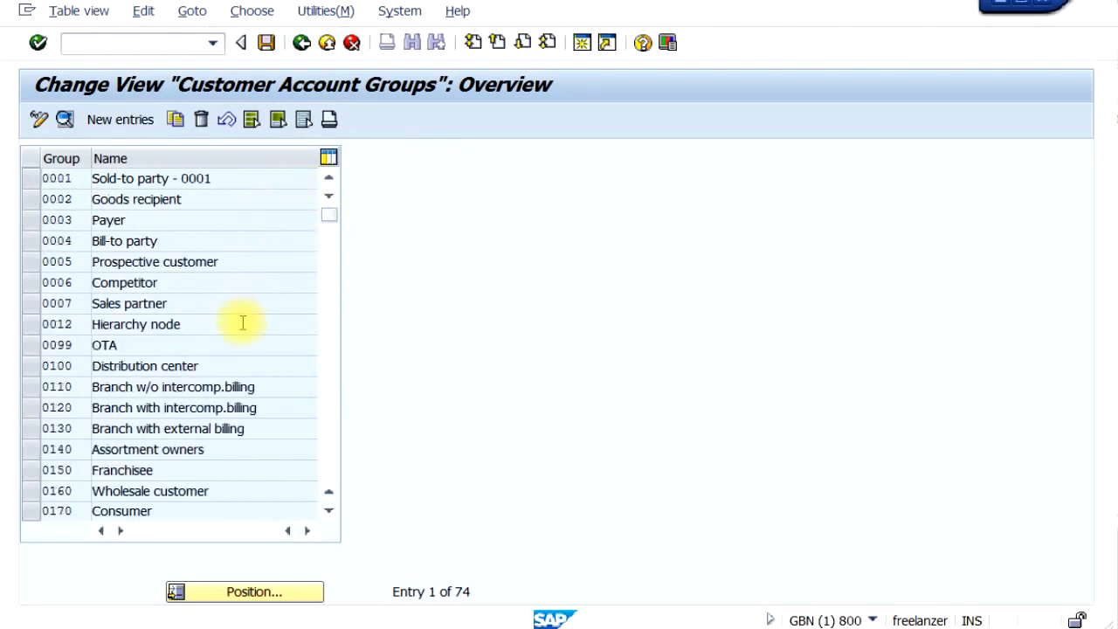
left_click(120, 121)
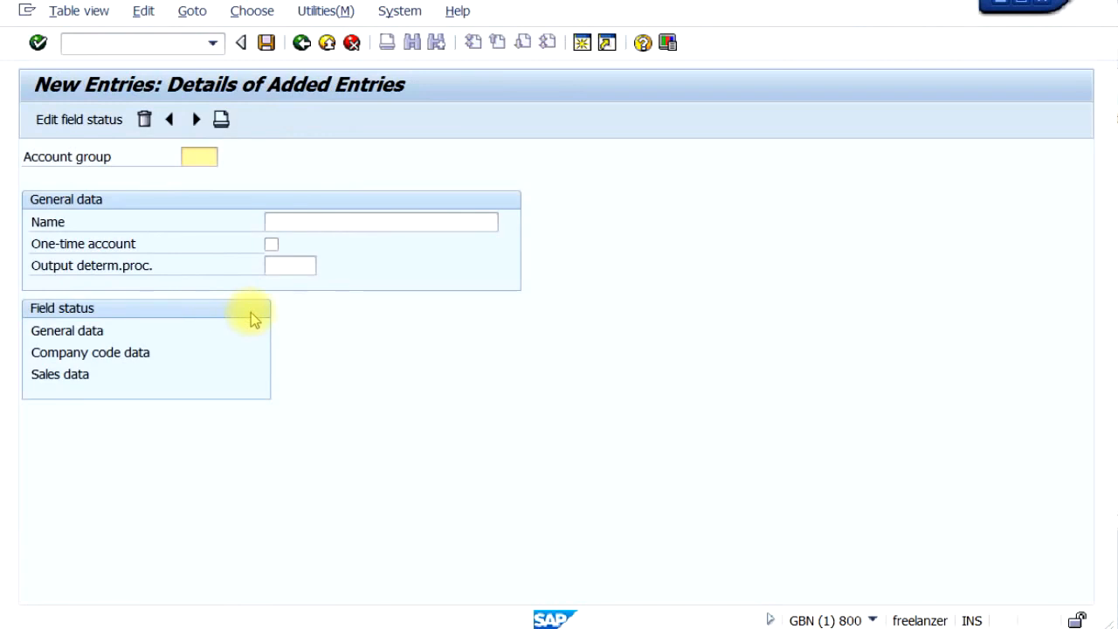
key("Tab")
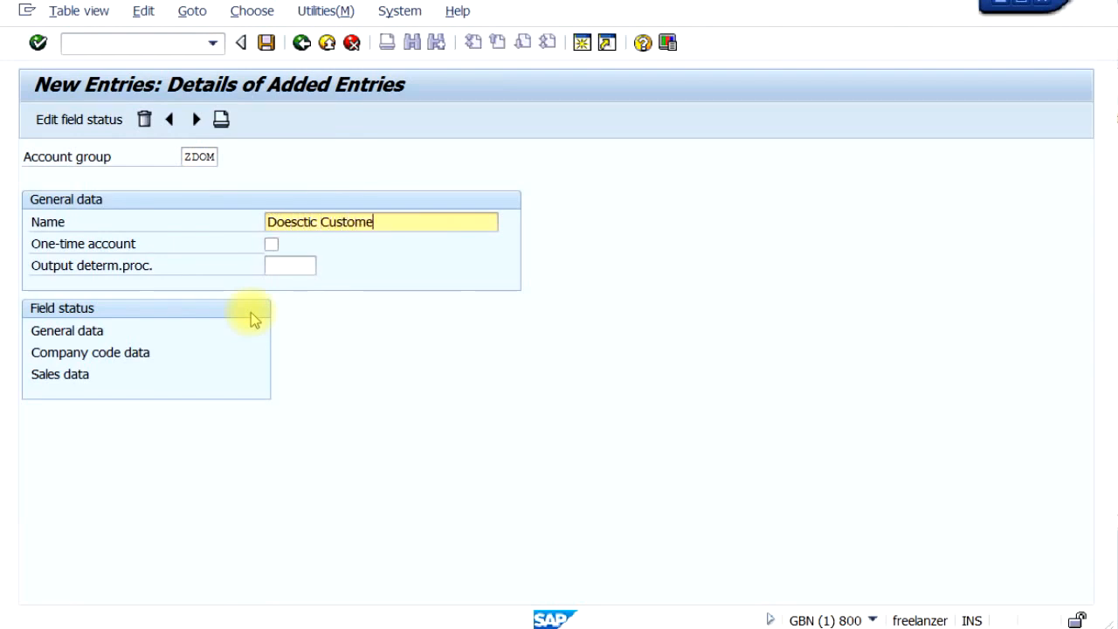
type("Doesctic Customers ZDOM")
left_click(293, 223)
type("m")
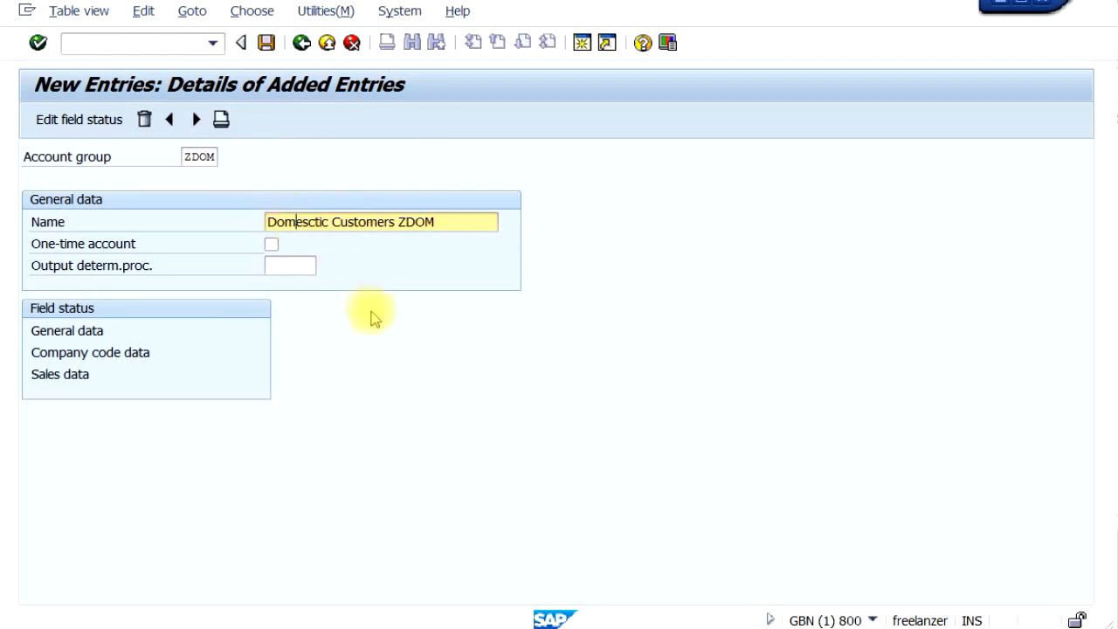
left_click(316, 224)
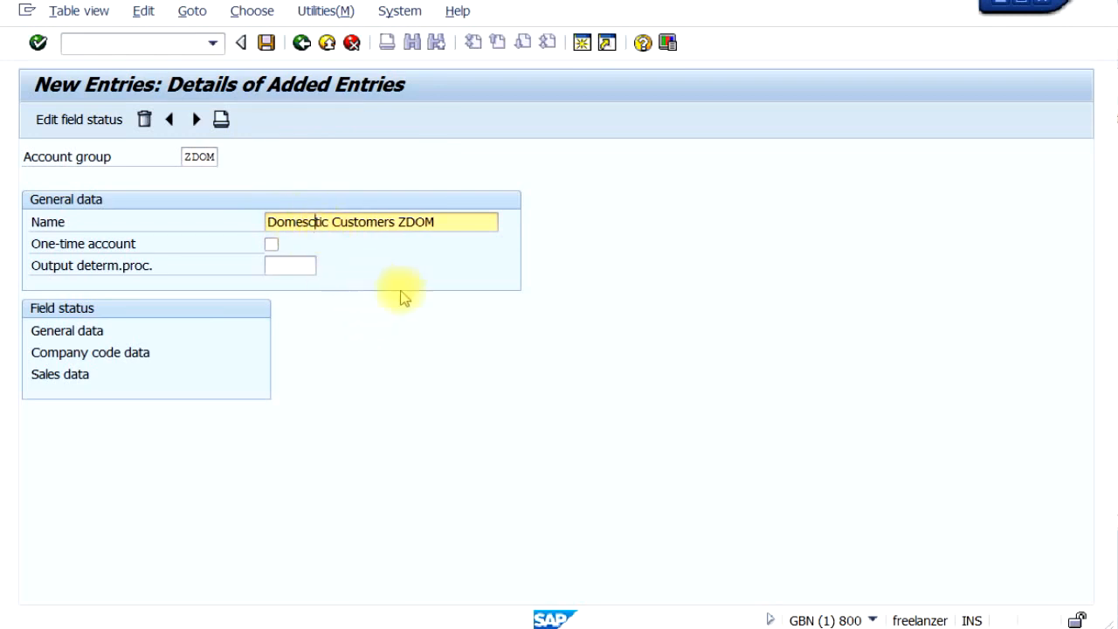
key("BackSpace")
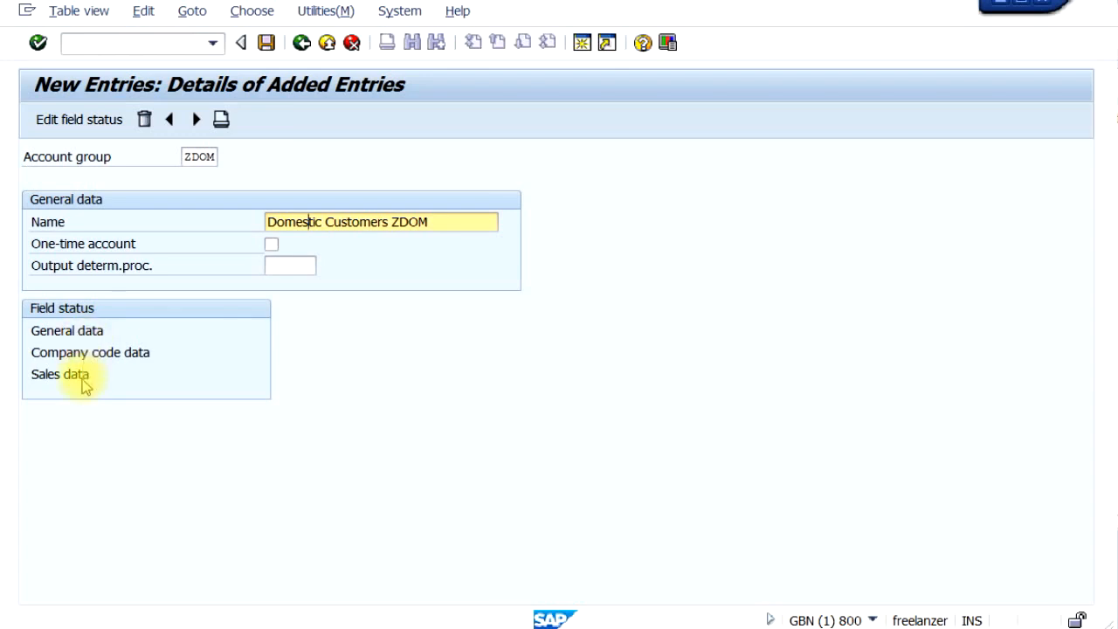
- Review ZDOM's general data field status, including the Address fields, and the groups in its company code data
double_click(94, 336)
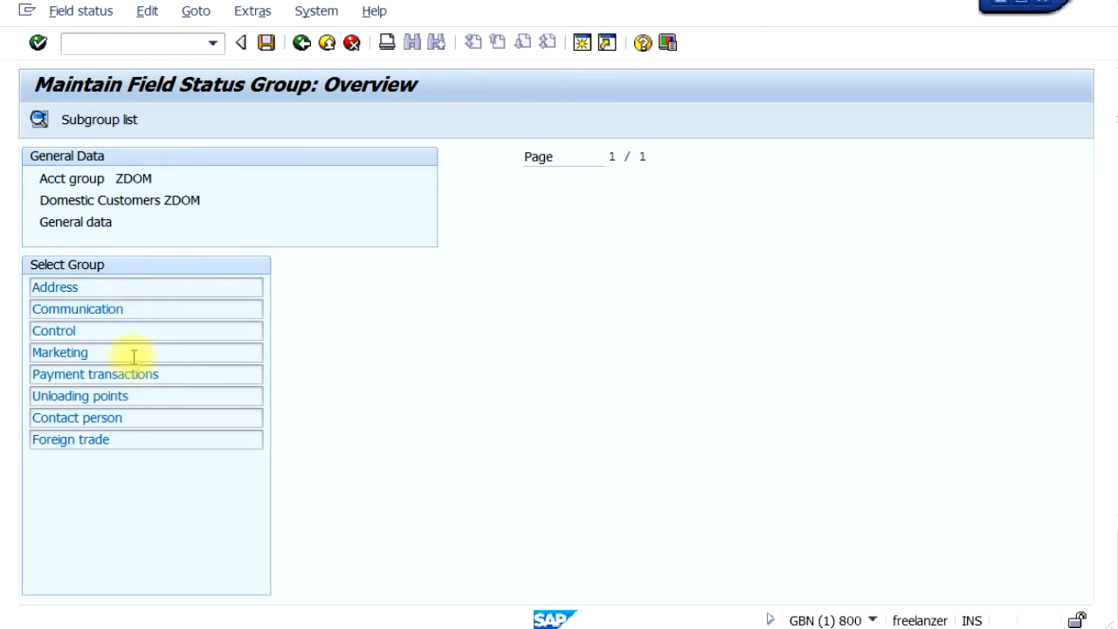
double_click(138, 291)
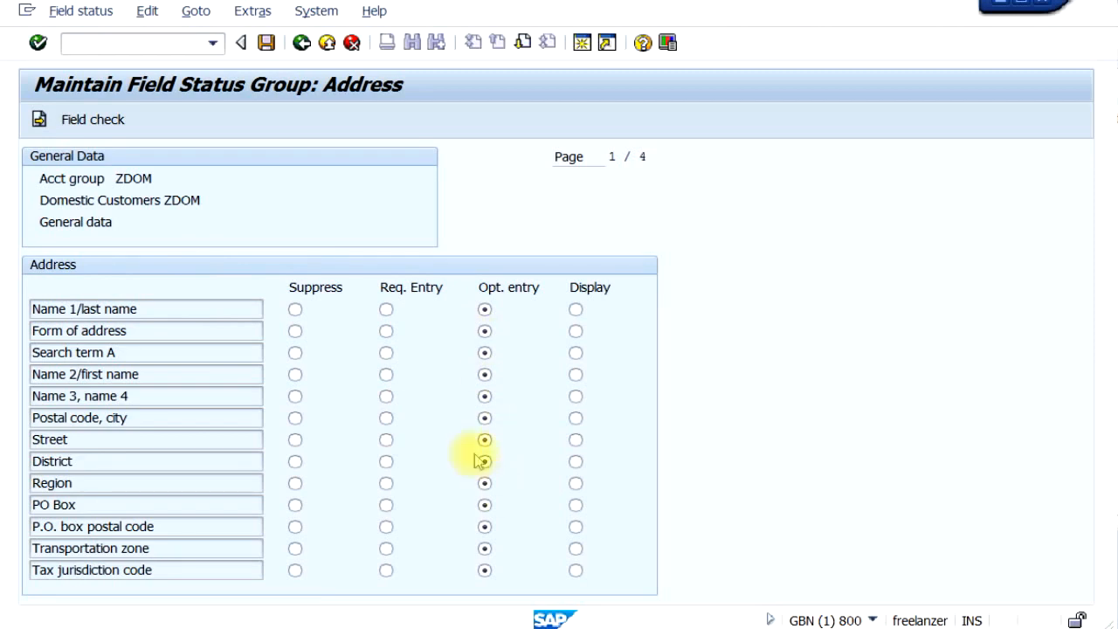
left_click(302, 43)
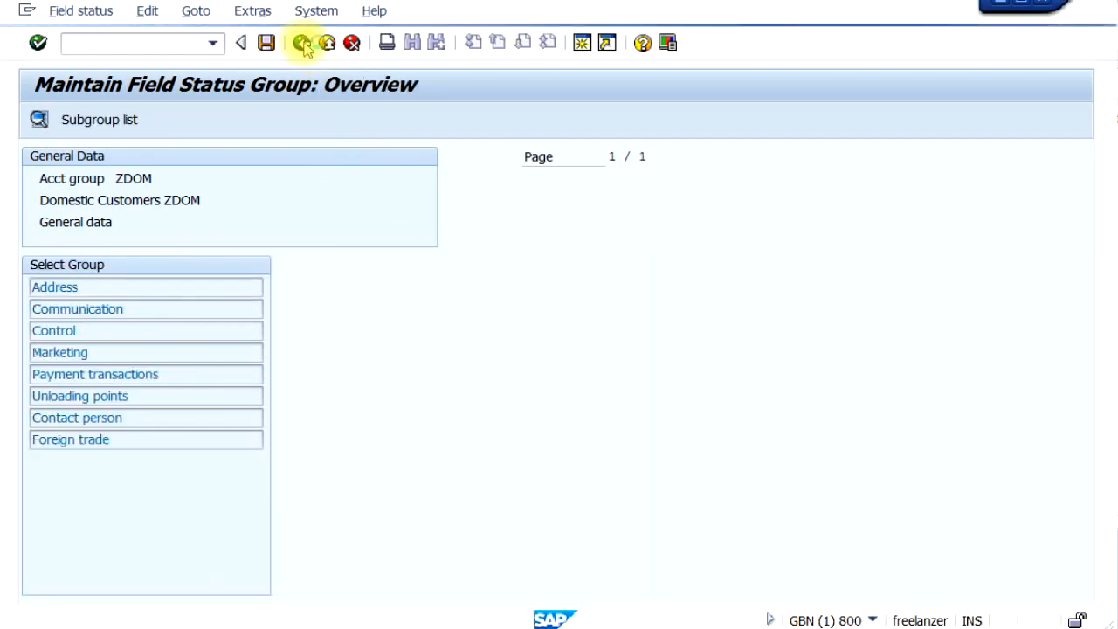
double_click(100, 355)
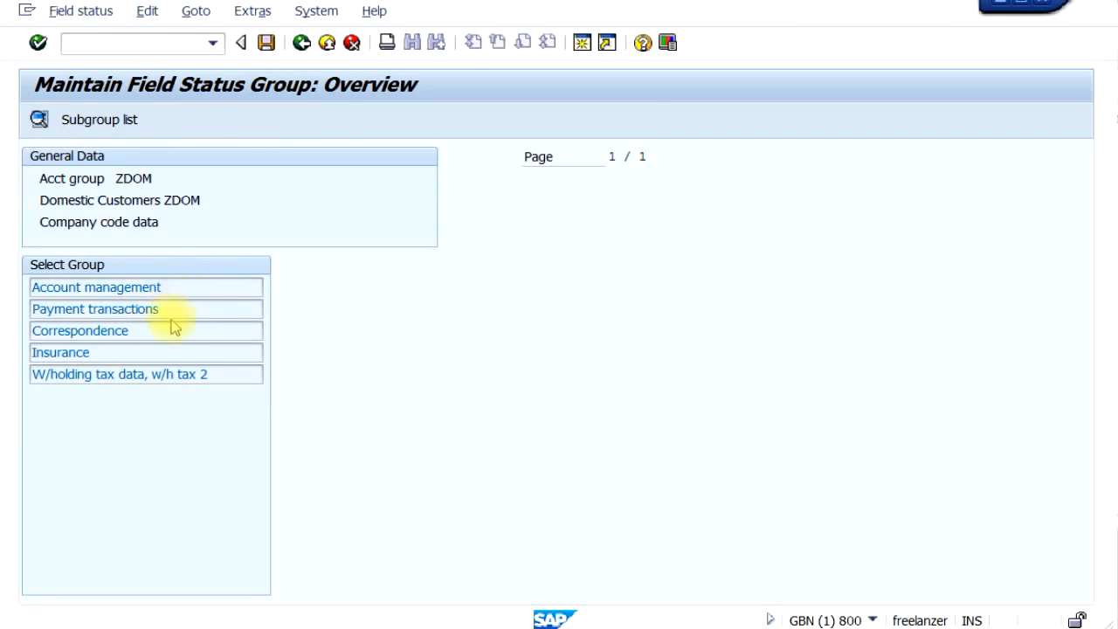
left_click(301, 44)
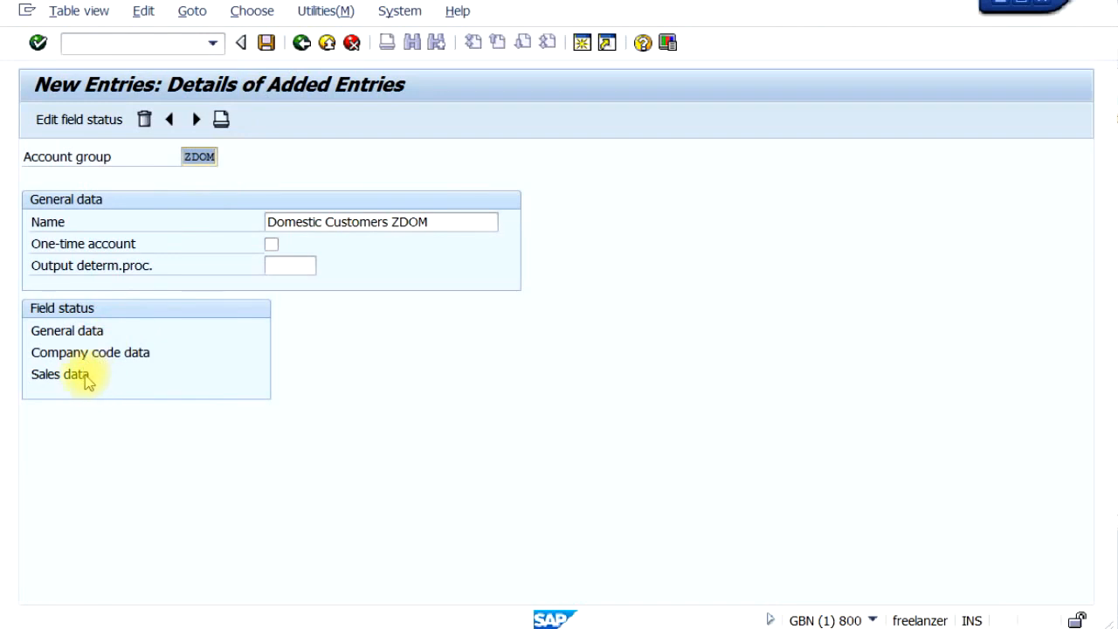
- Examine the Sales field status settings in ZDOM's sales data and return to the account group details
double_click(87, 375)
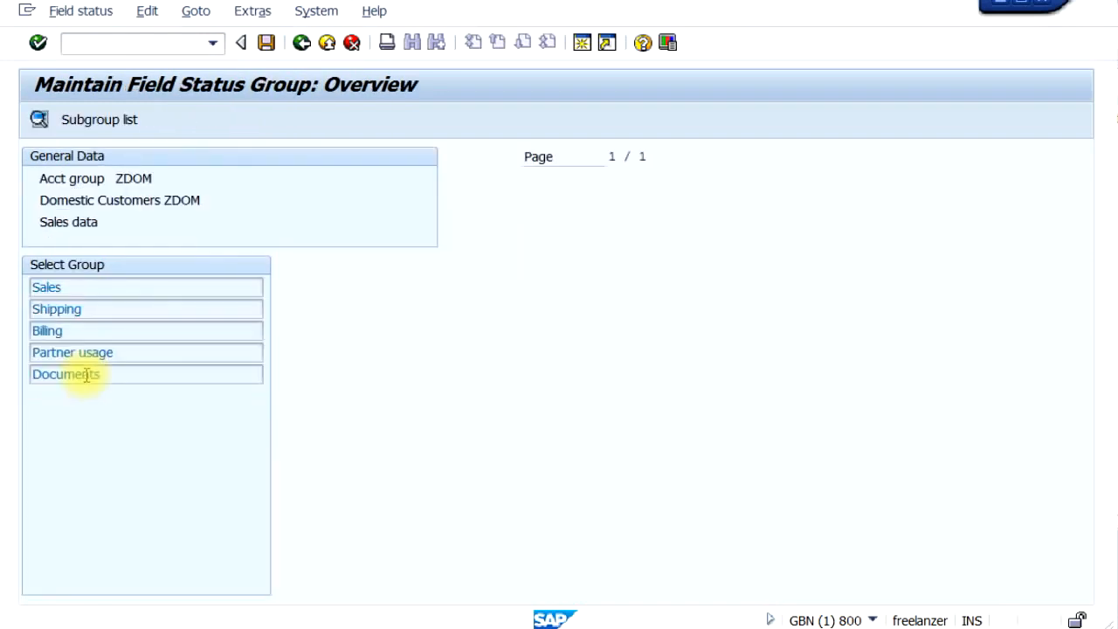
double_click(147, 293)
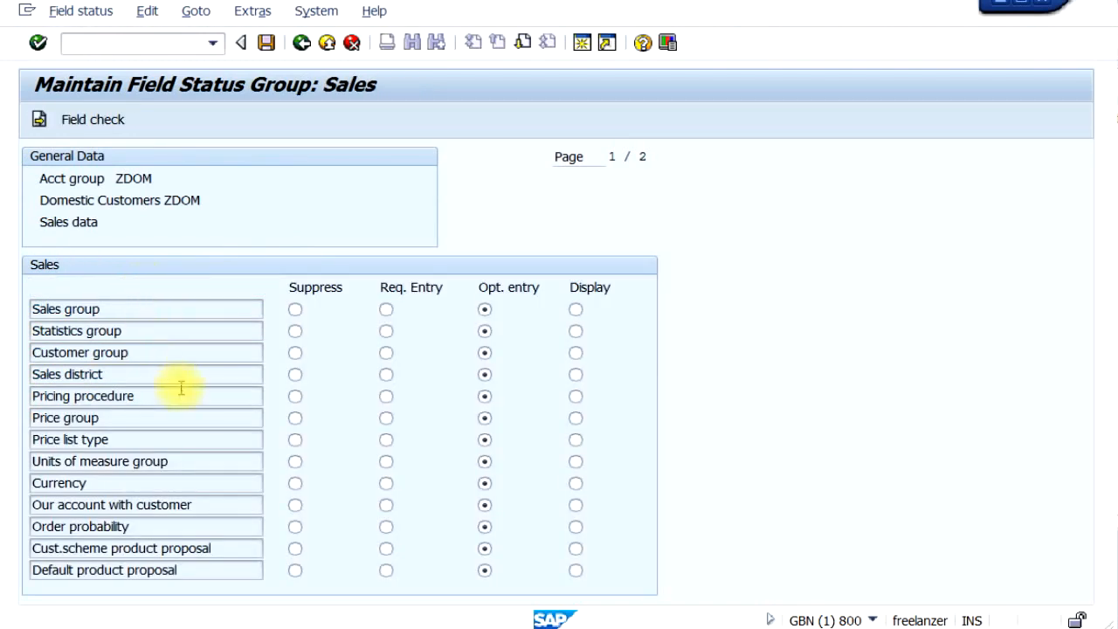
left_click(301, 44)
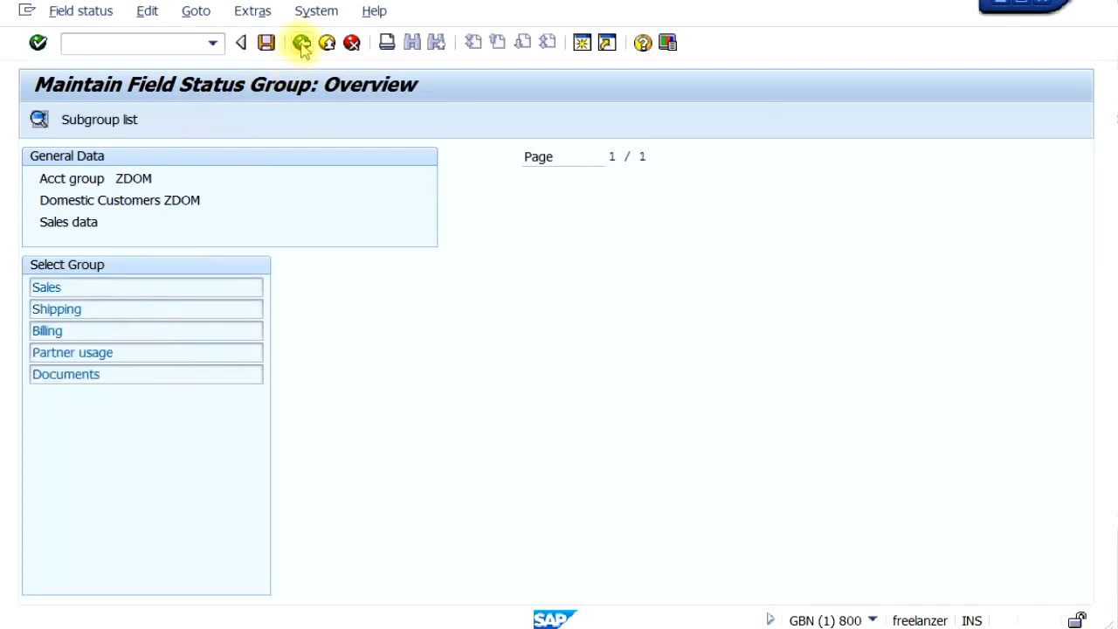
left_click(302, 43)
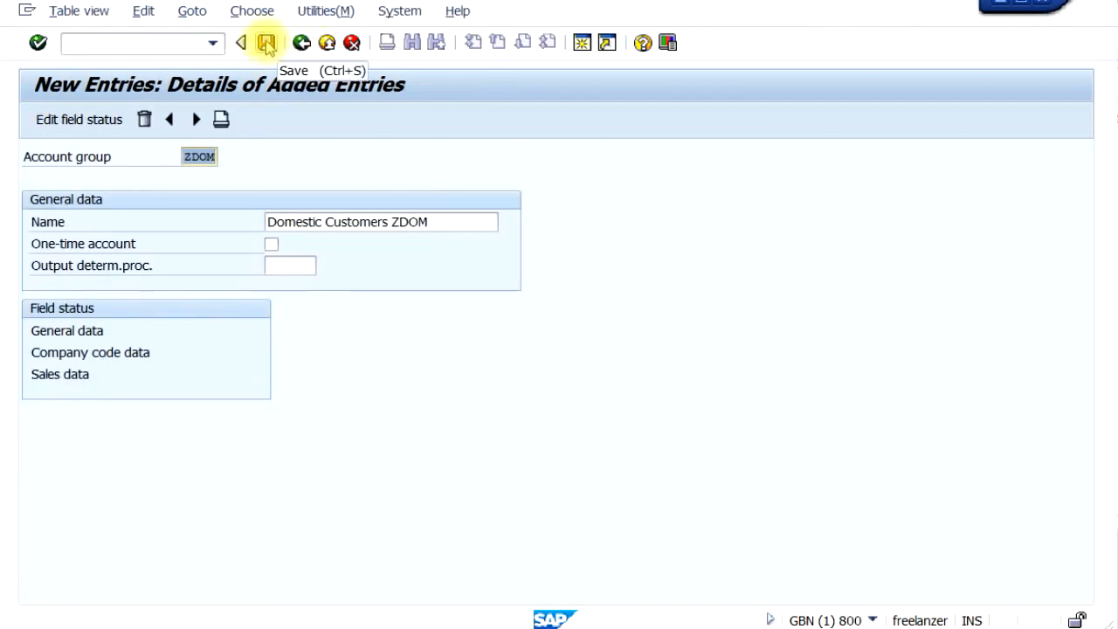
- Save the ZDOM account group under the "Z123 Create Company Code" customizing request and return to the implementation guide
left_click(266, 43)
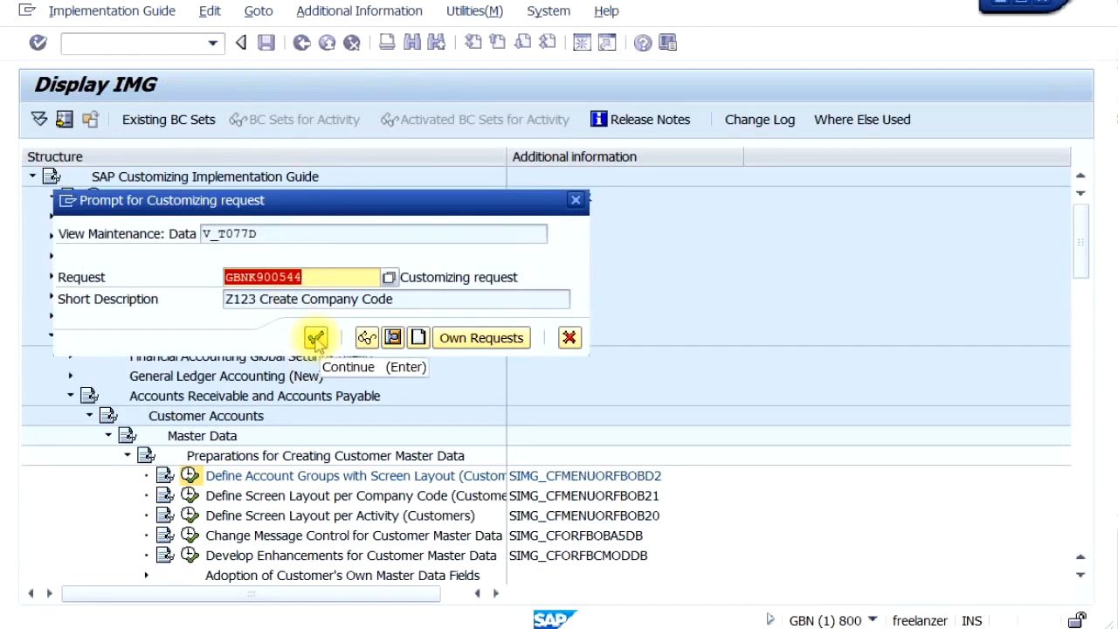
left_click(315, 338)
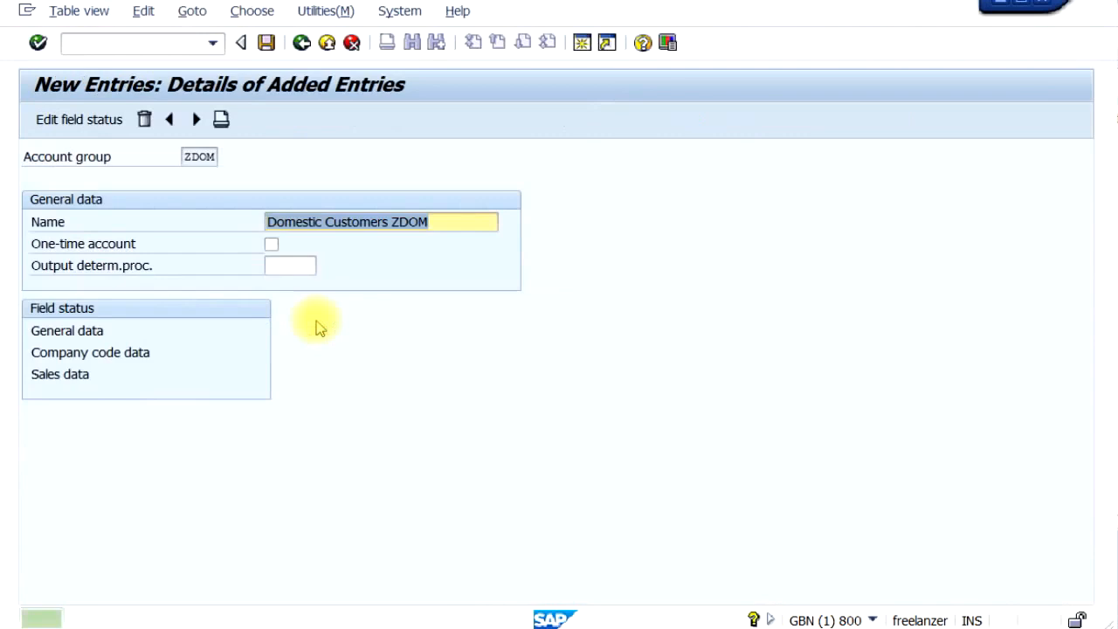
left_click(301, 42)
left_click(302, 43)
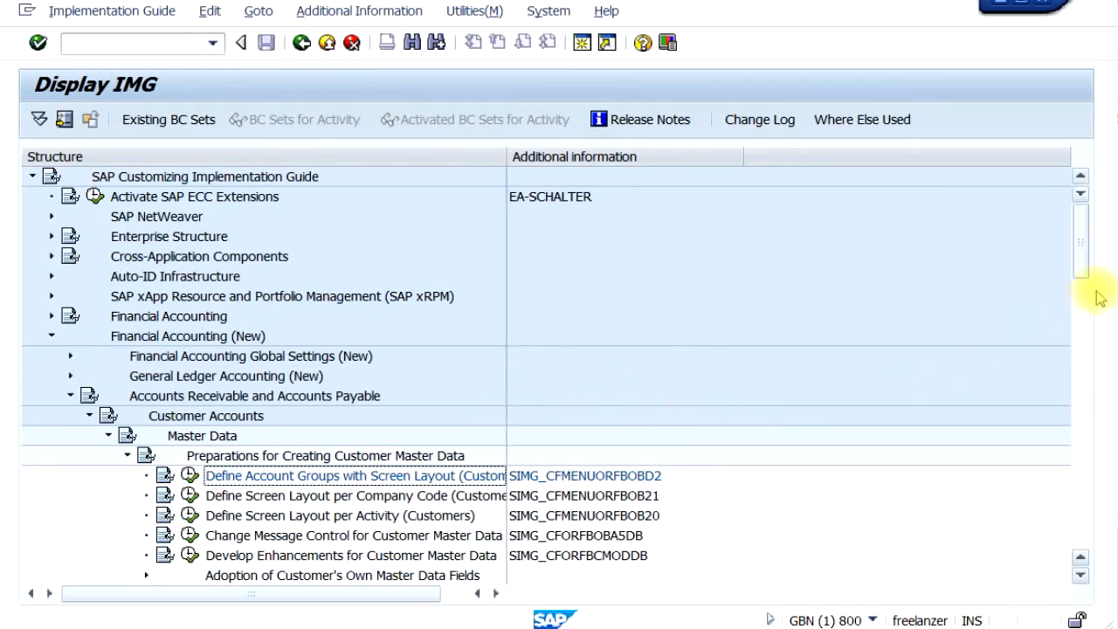
- Examine the customer number range intervals in Create Number Ranges for Customer Accounts, including their limits and external assignment flags
left_click_drag(1083, 254, 1099, 308)
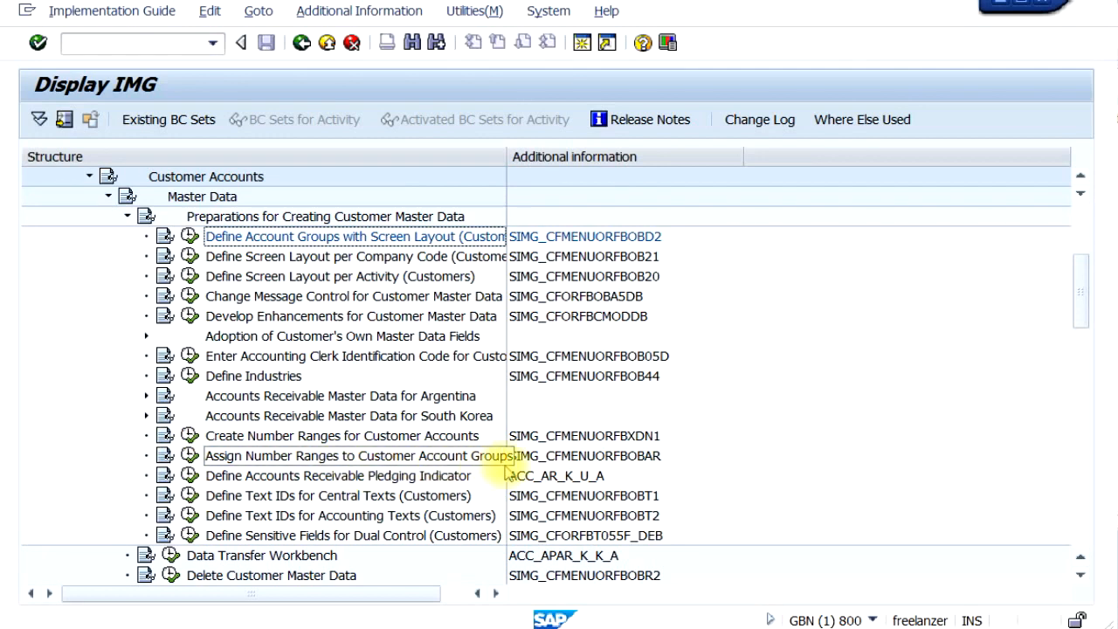
left_click(189, 436)
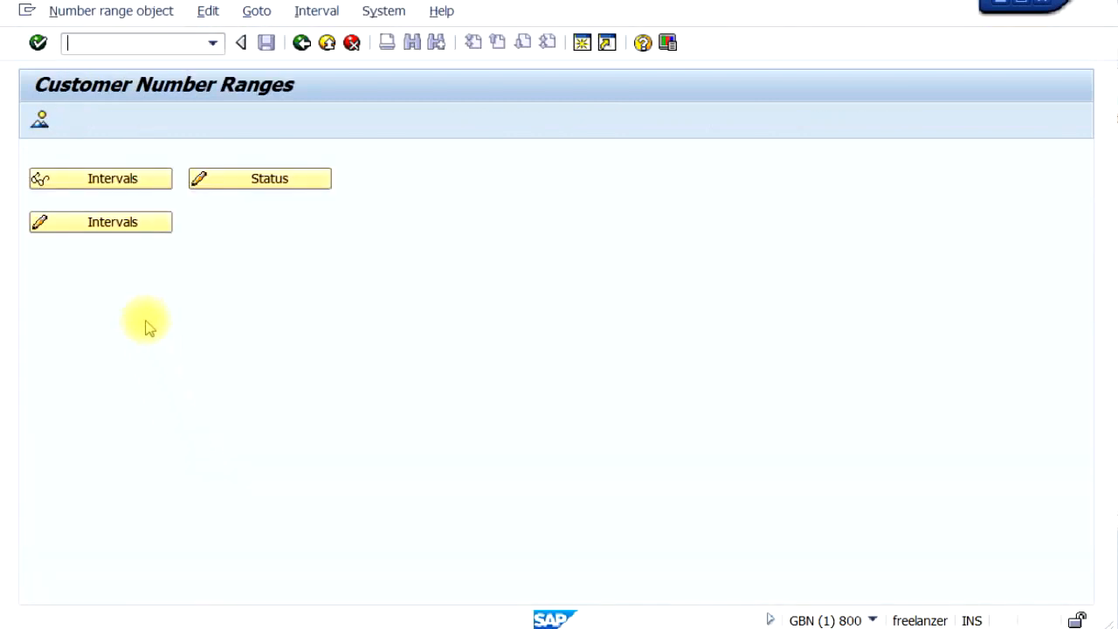
left_click(129, 225)
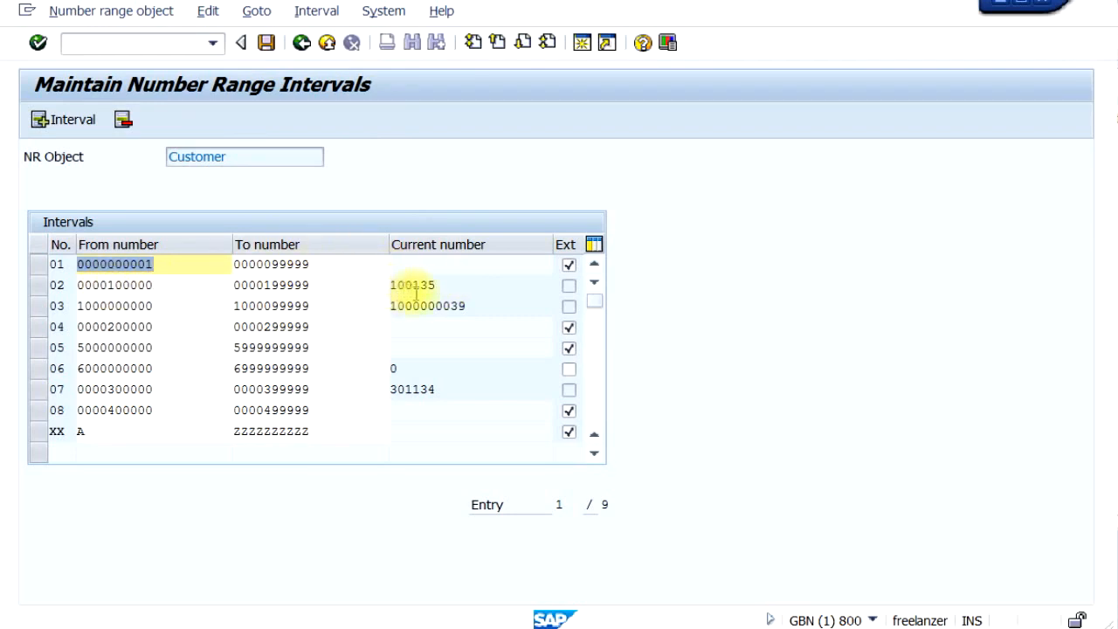
left_click(300, 45)
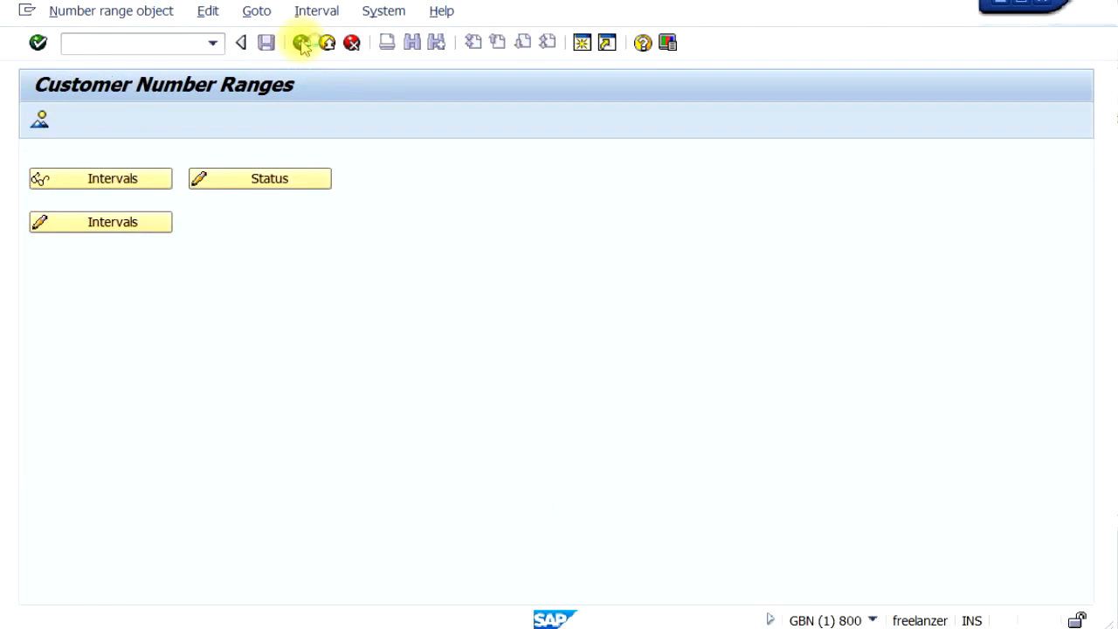
- Find account group ZDOM in Assign Number Ranges to Customer Account Groups and set its number range to 02
left_click(190, 455)
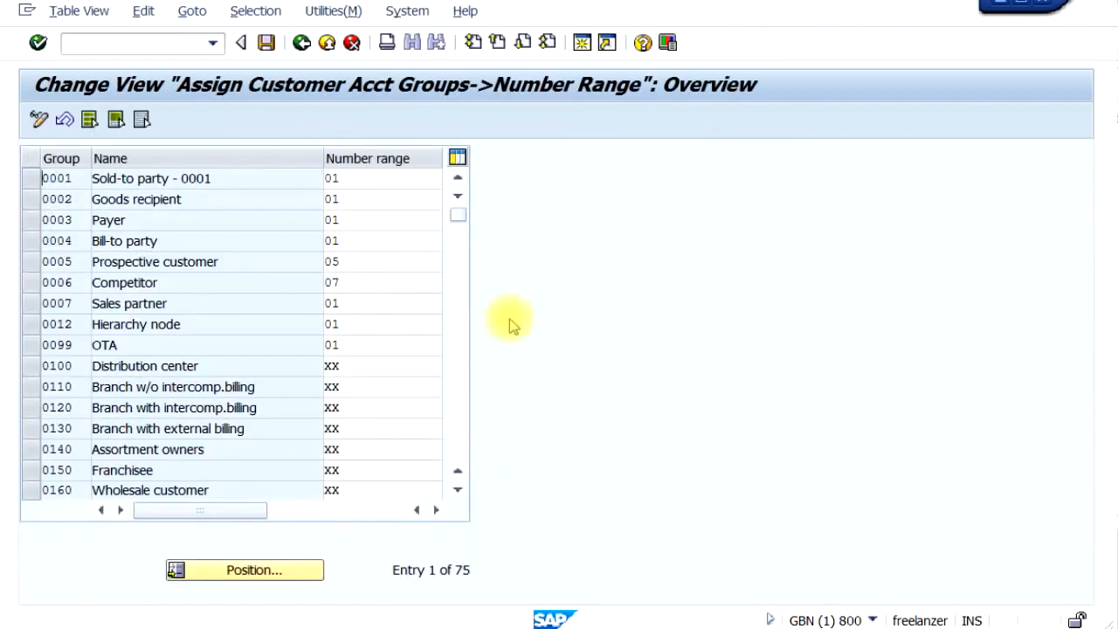
left_click_drag(459, 218, 461, 419)
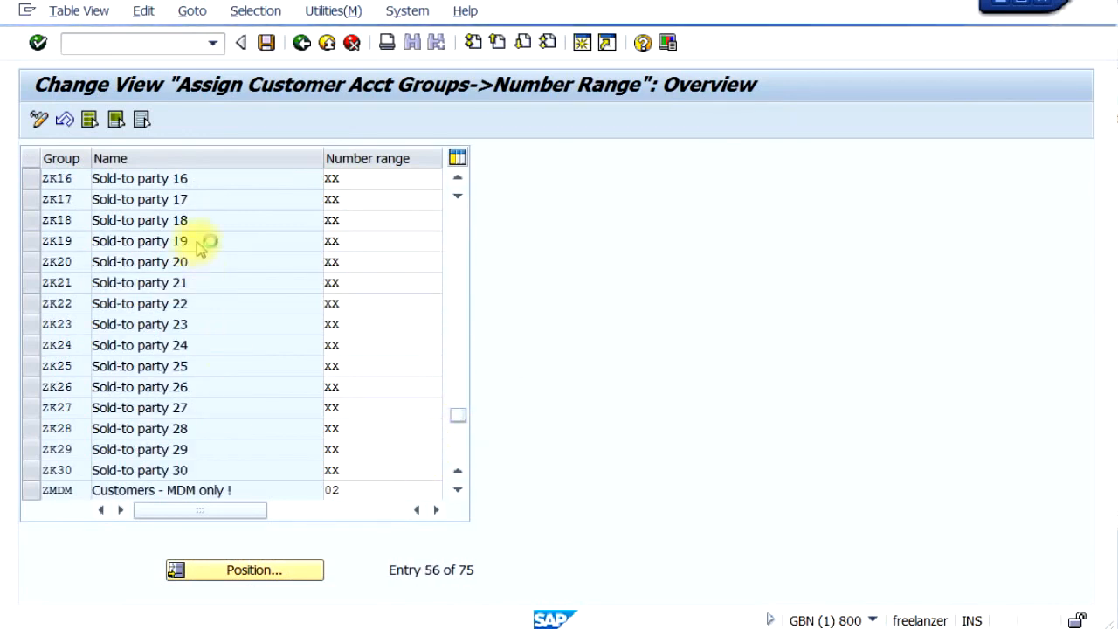
left_click(221, 576)
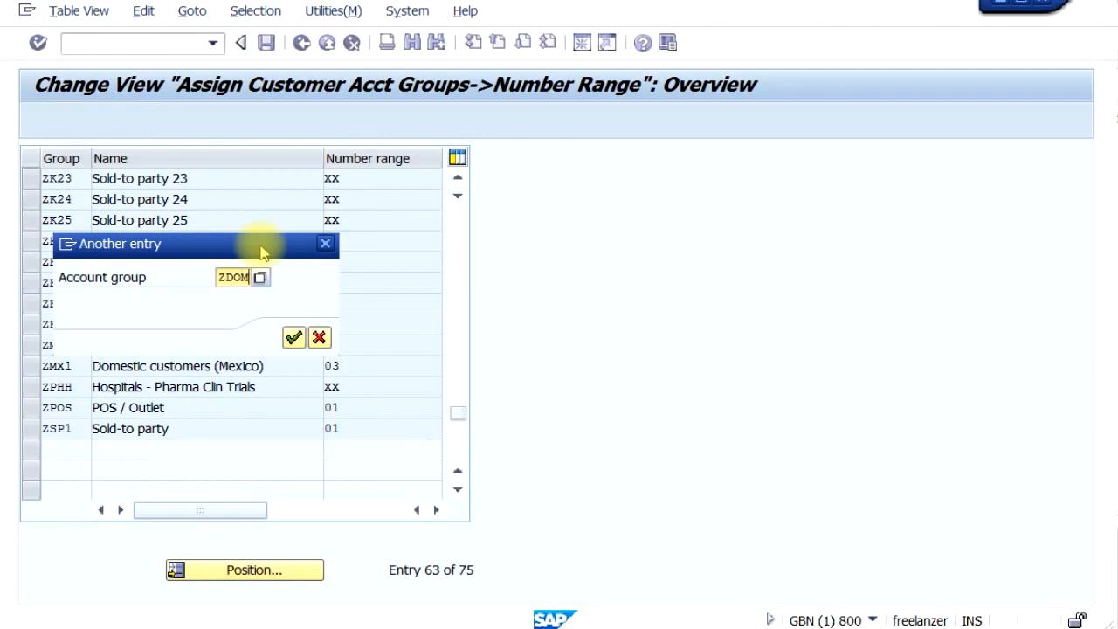
key("Return")
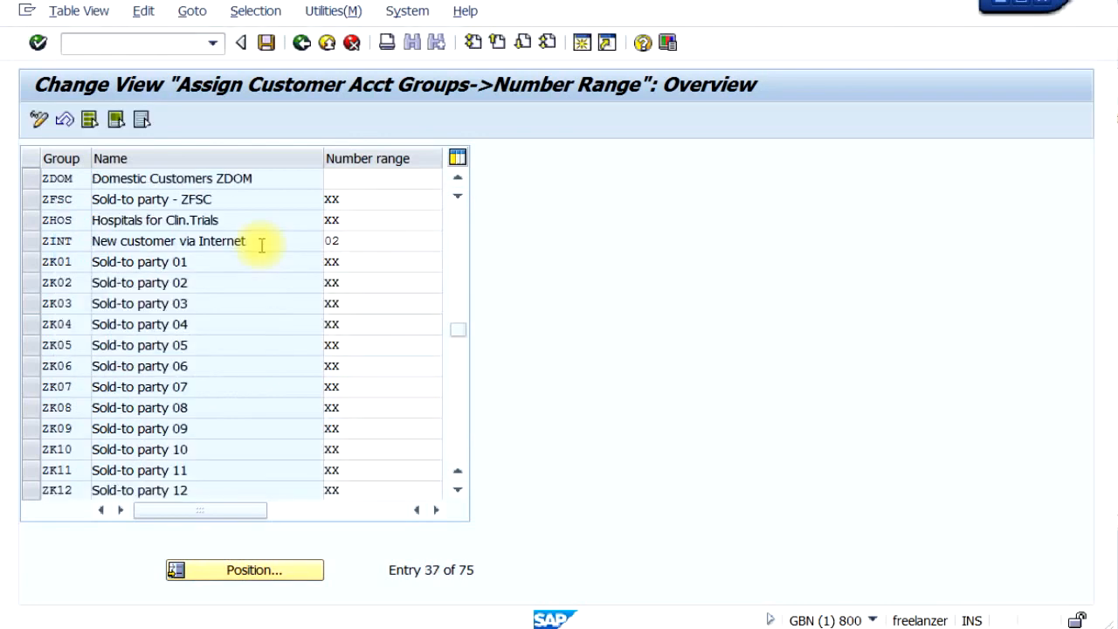
left_click(351, 171)
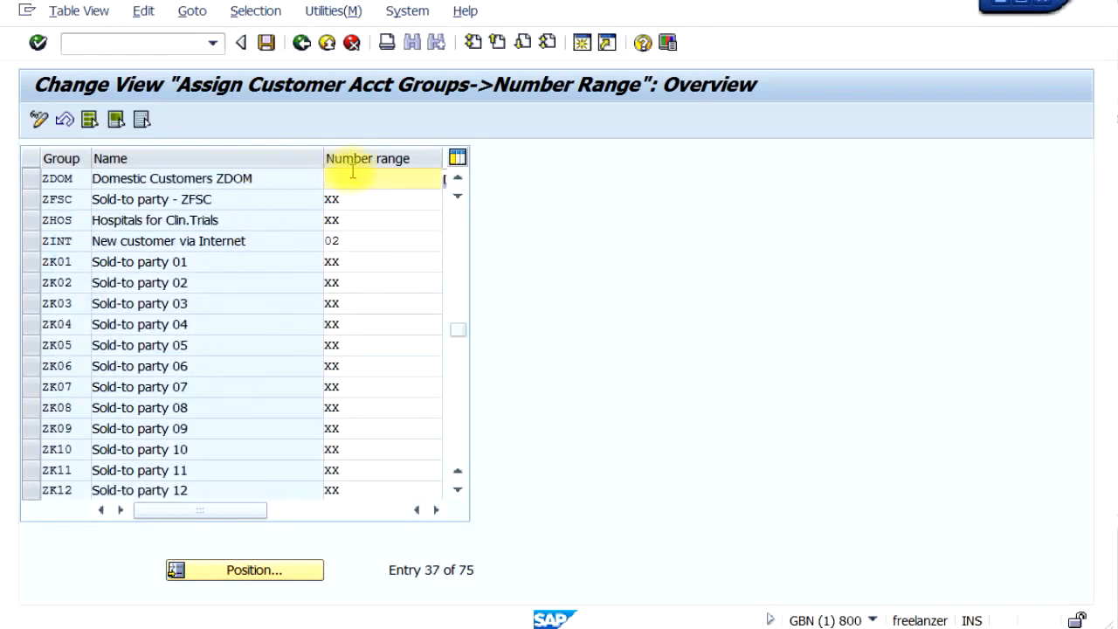
type("02")
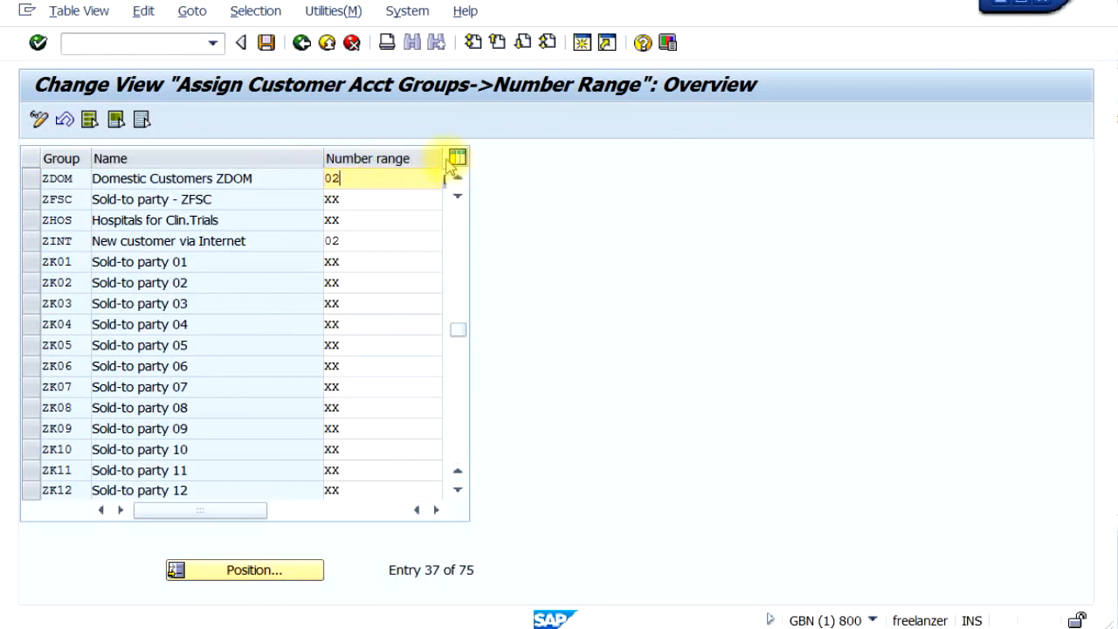
left_click_drag(442, 157, 412, 166)
left_click(421, 180)
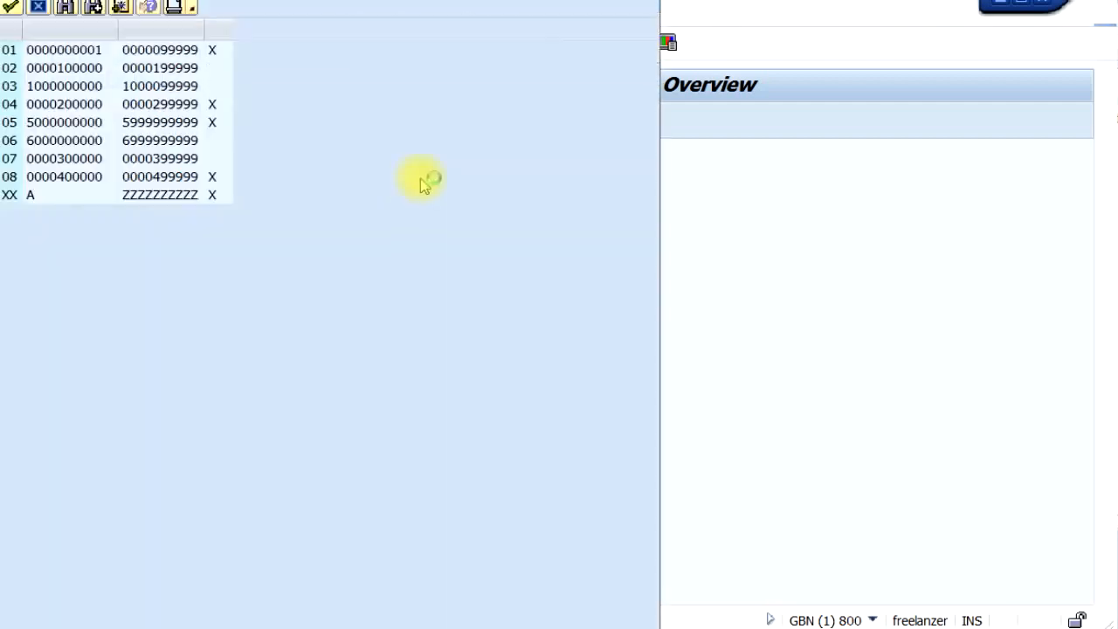
left_click(77, 74)
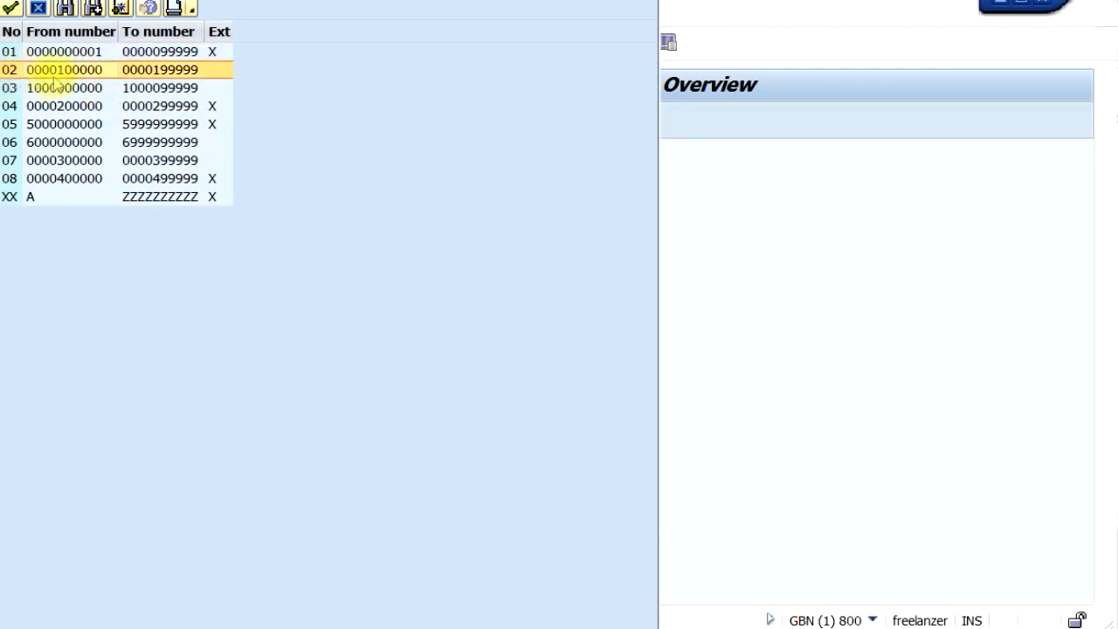
double_click(160, 71)
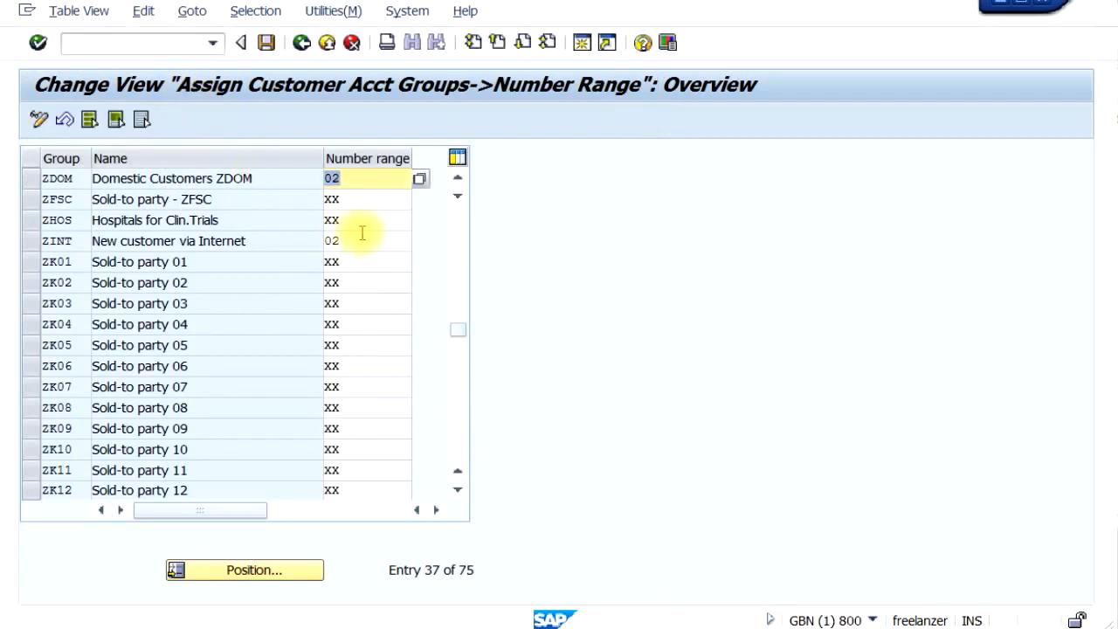
- Save ZDOM's number range assignment under the "Z123 Create Company Code" customizing request and leave the assignment view
left_click(267, 42)
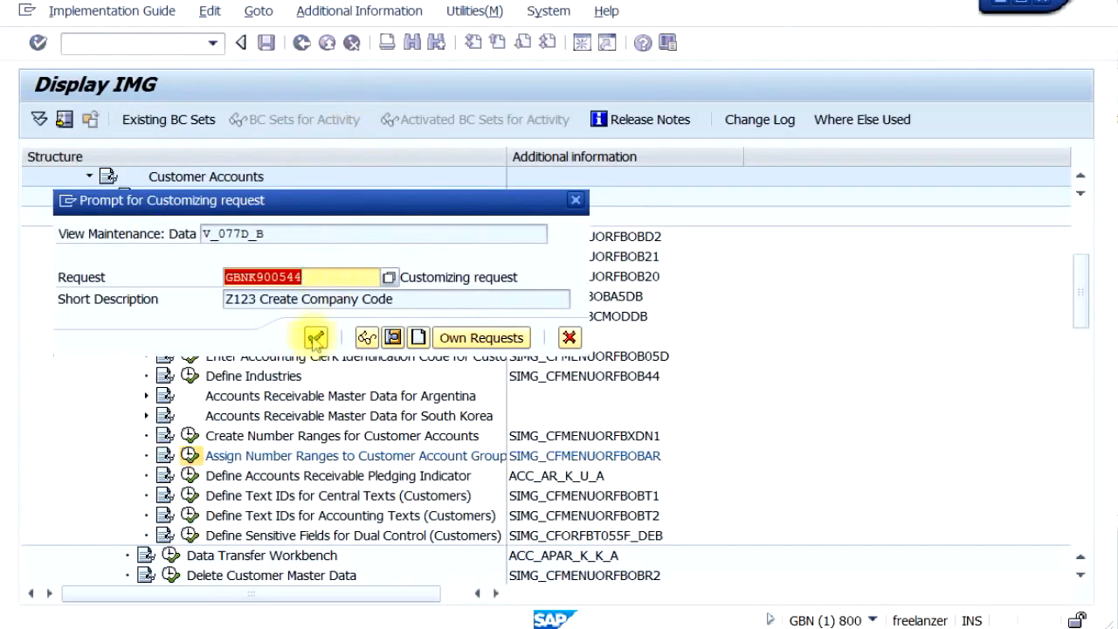
left_click(315, 337)
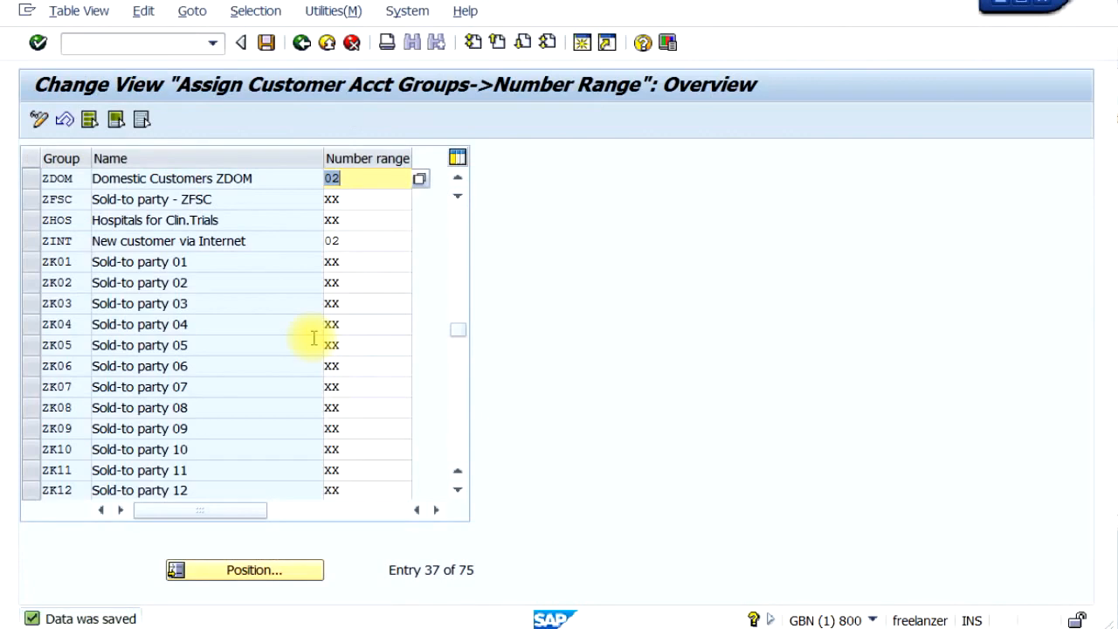
left_click(300, 43)
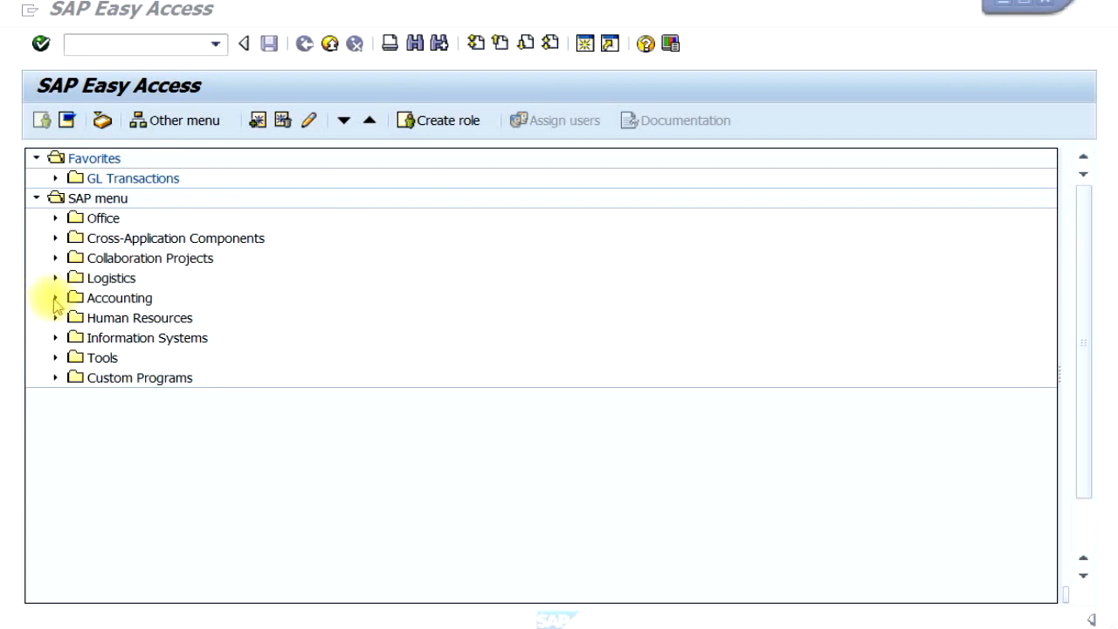
- Open transaction FS00 and start creating G/L account 104000 in company code Z123
left_click(144, 44)
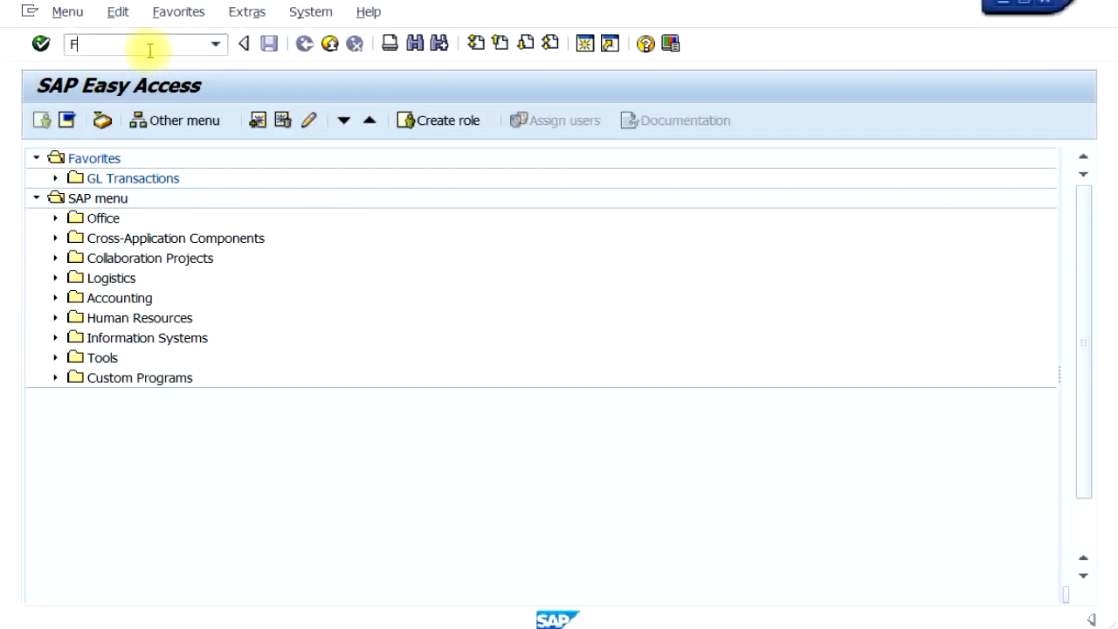
type("Fs00")
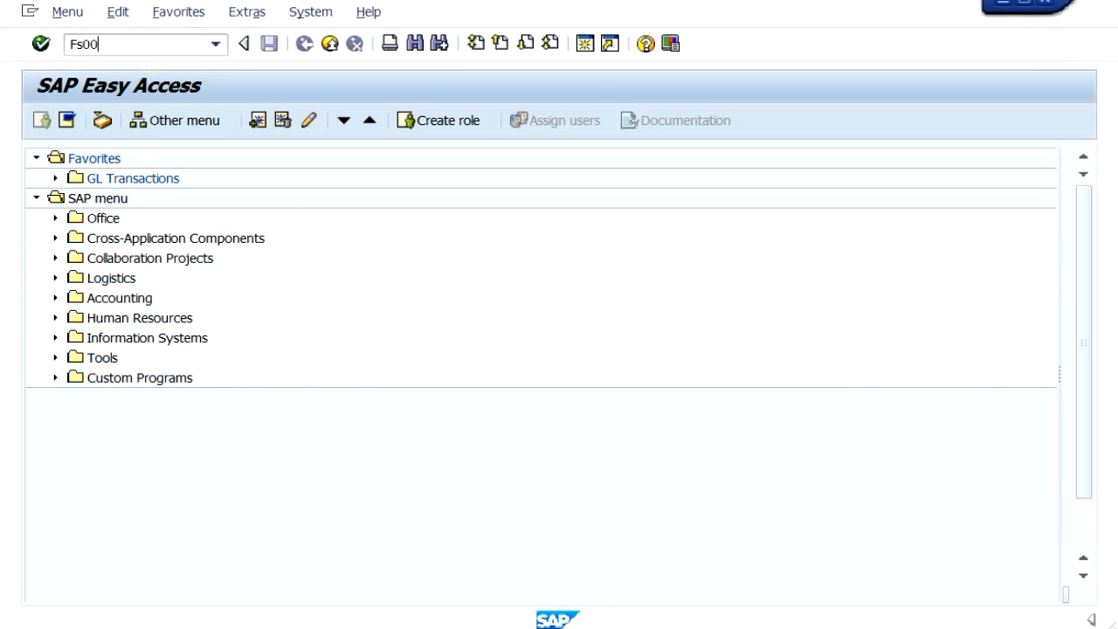
key("Return")
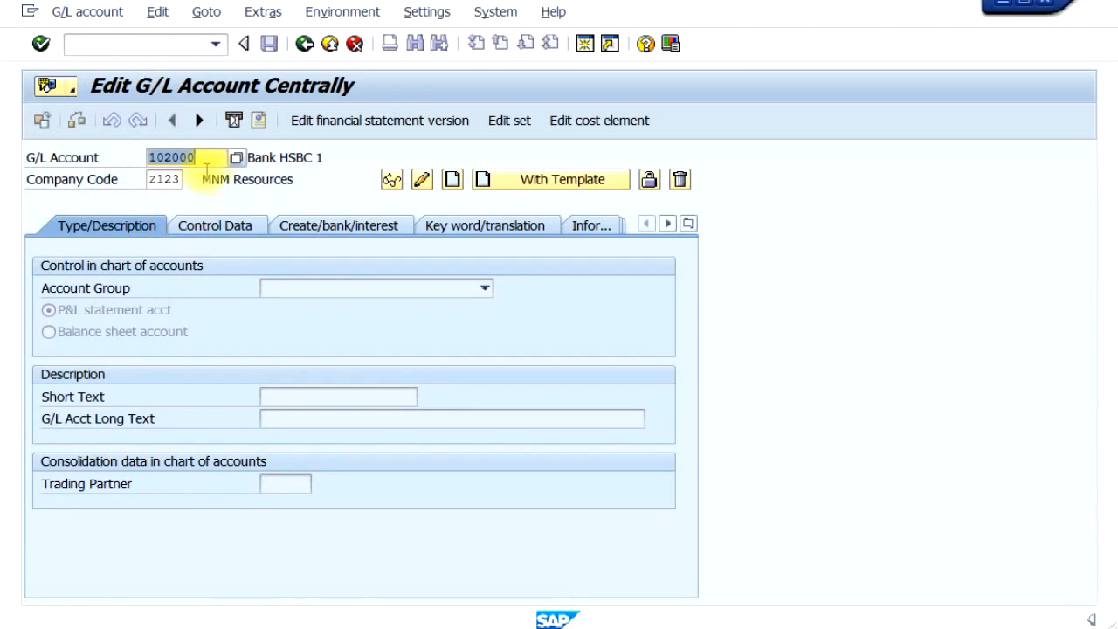
type("1")
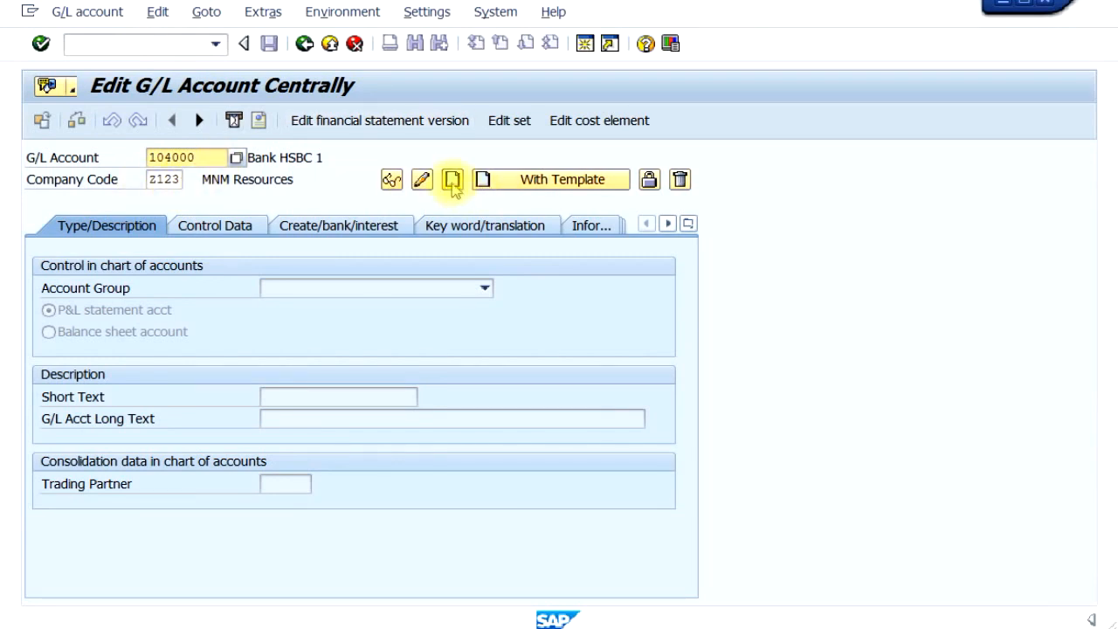
left_click(453, 182)
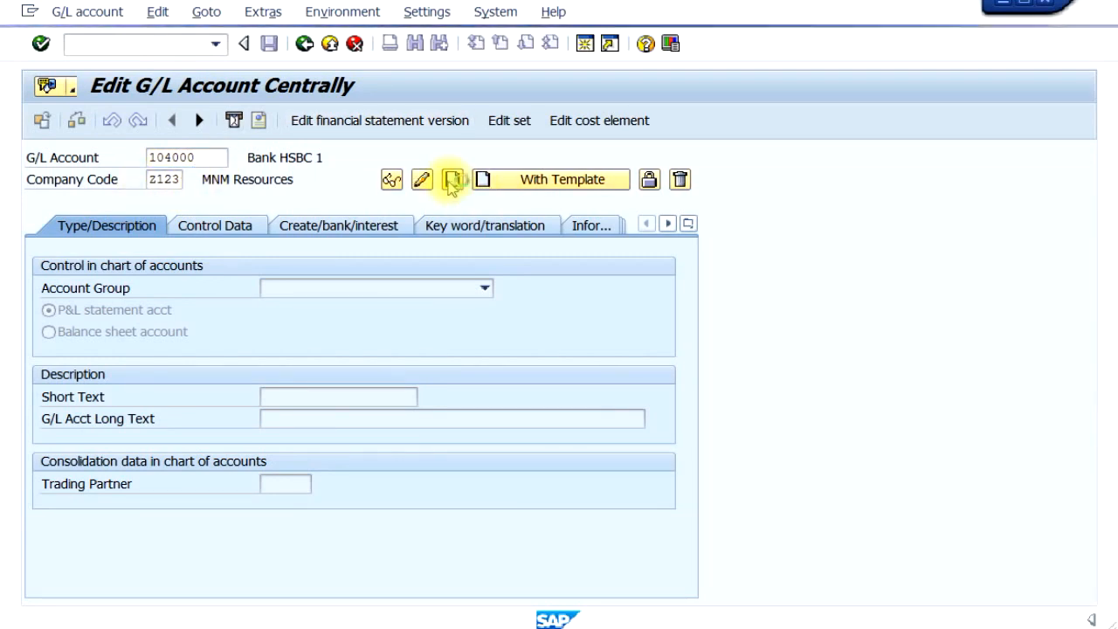
- Assign the new G/L account to the Assets account group and classify it as a balance sheet account
left_click(373, 290)
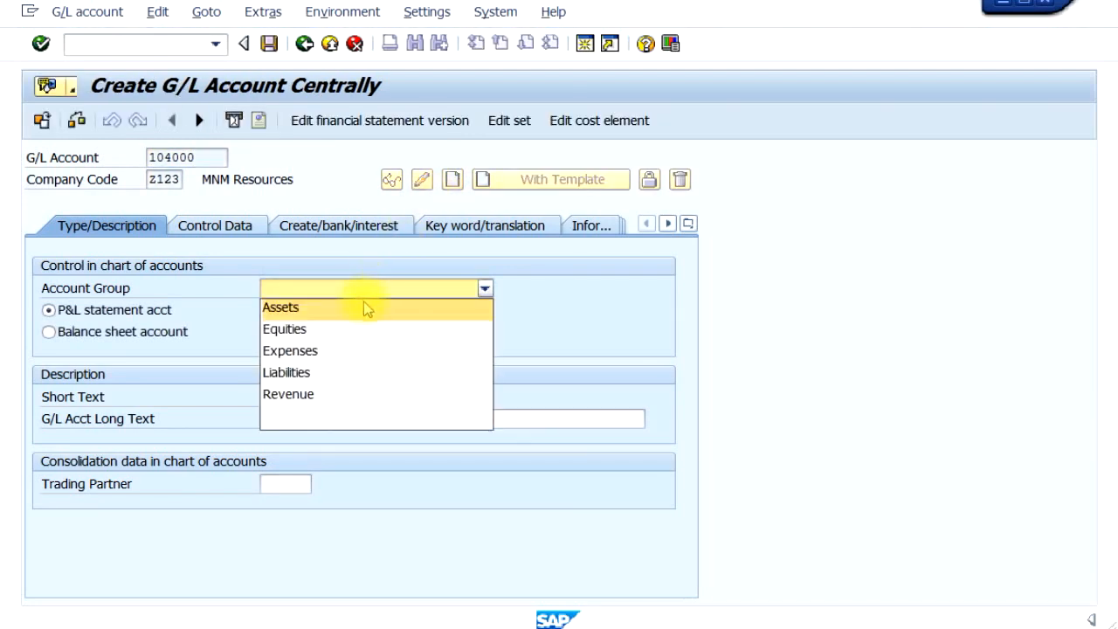
left_click(363, 312)
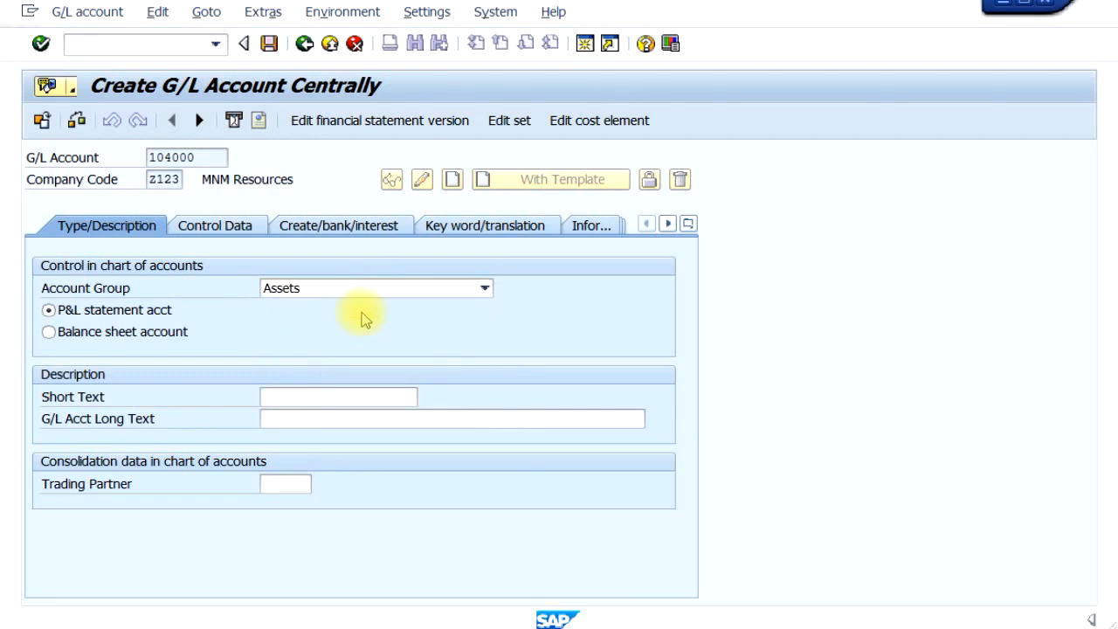
left_click(123, 334)
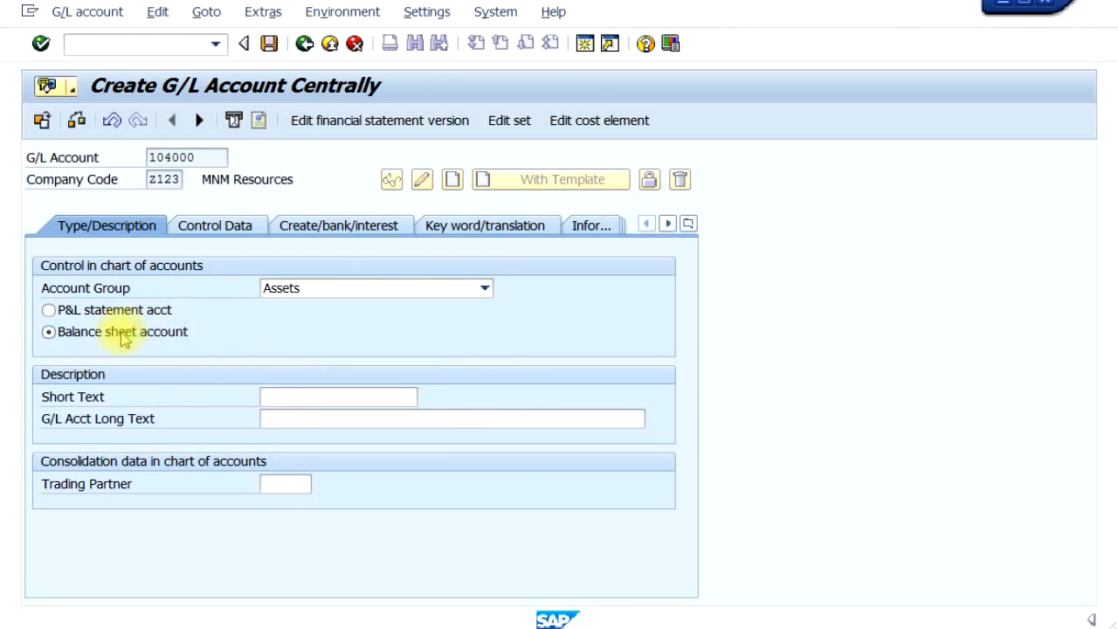
- Enter "Domestic Customers" as both the short text and the long text of the G/L account
left_click(314, 398)
left_click(300, 397)
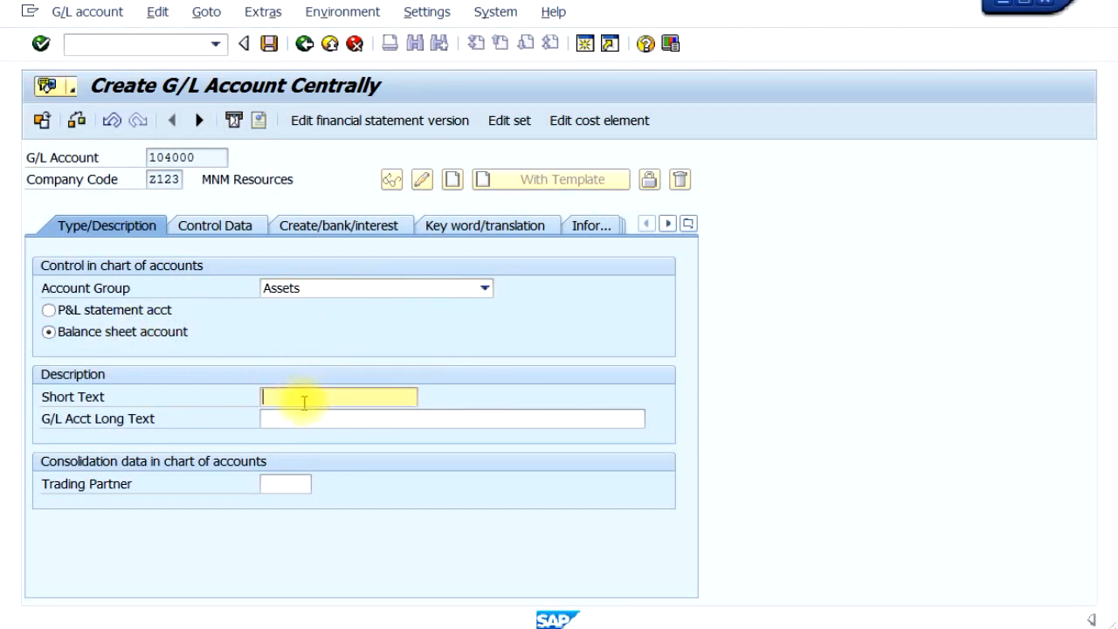
type("Domesti")
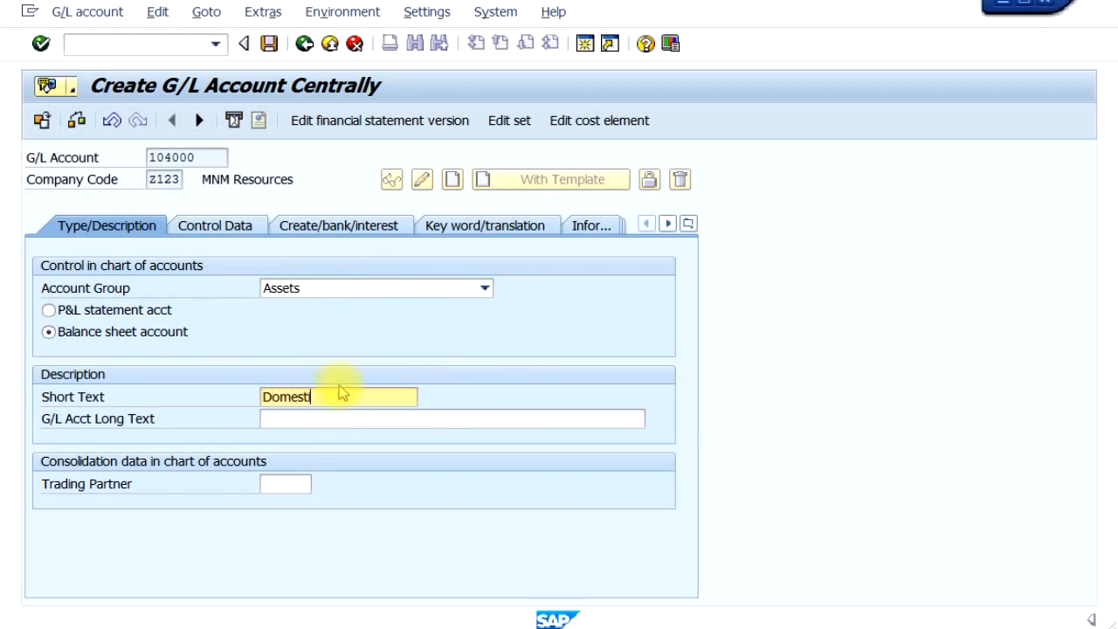
type("c Customers")
key("Tab")
type("Domestic Customer")
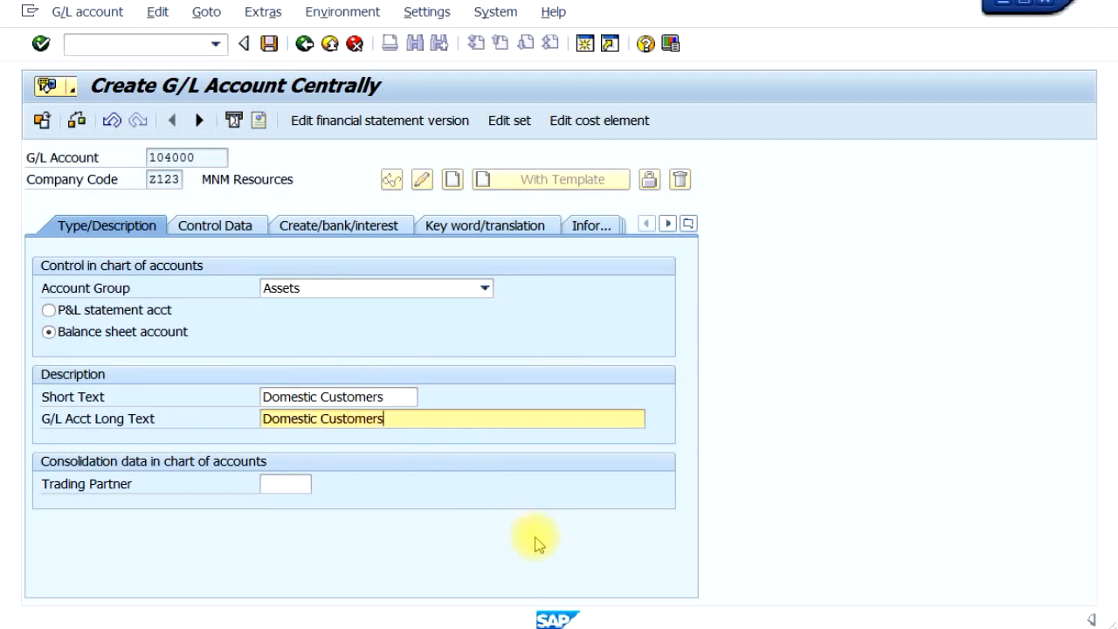
- Make the G/L account a reconciliation account for the Customers account type in its control data
left_click(225, 227)
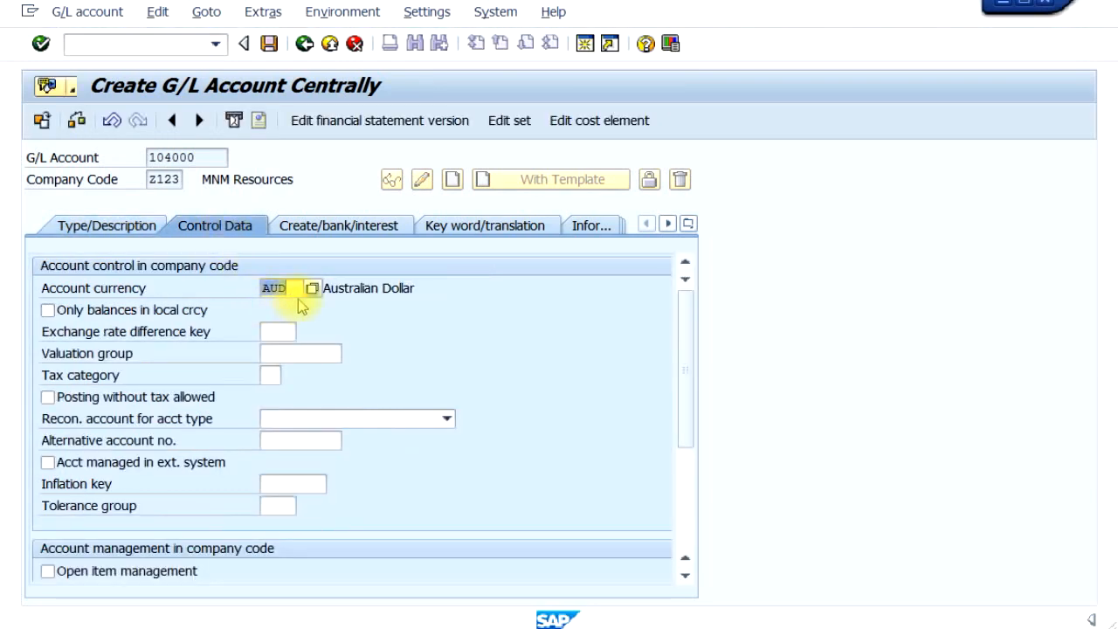
left_click(394, 420)
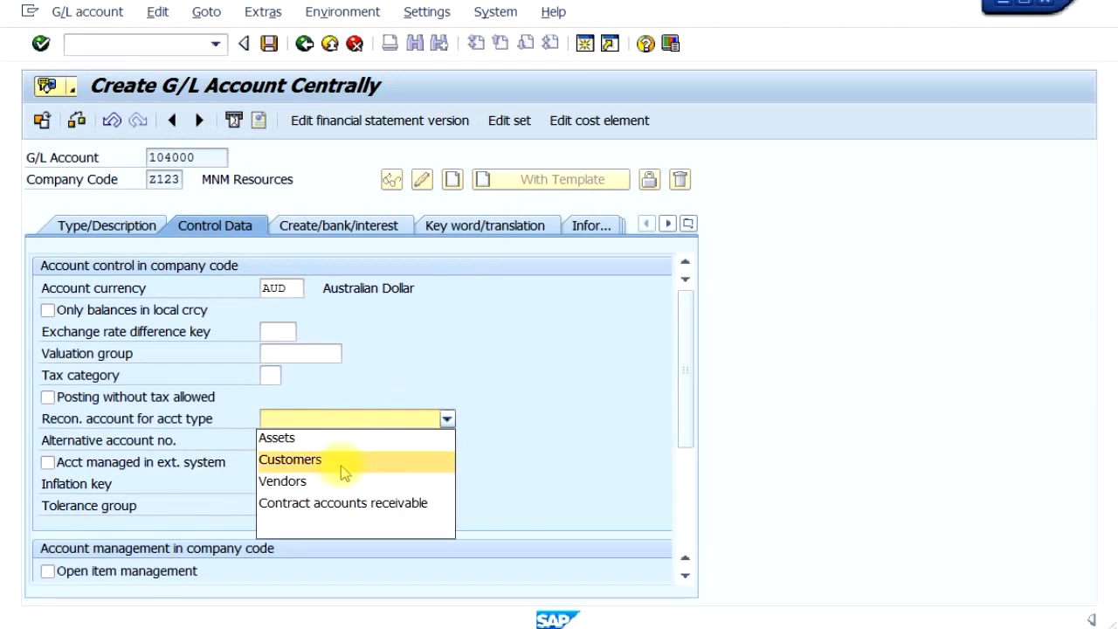
left_click(340, 460)
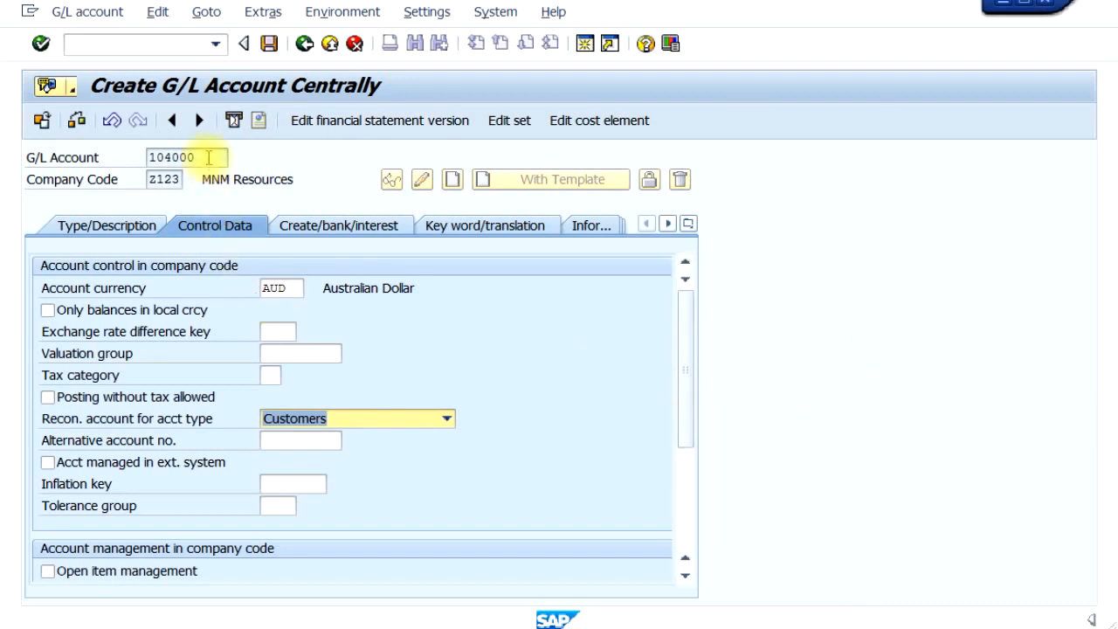
- Assign field status group G001 to the G/L account, save the account and return to the SAP Easy Access menu
left_click(338, 228)
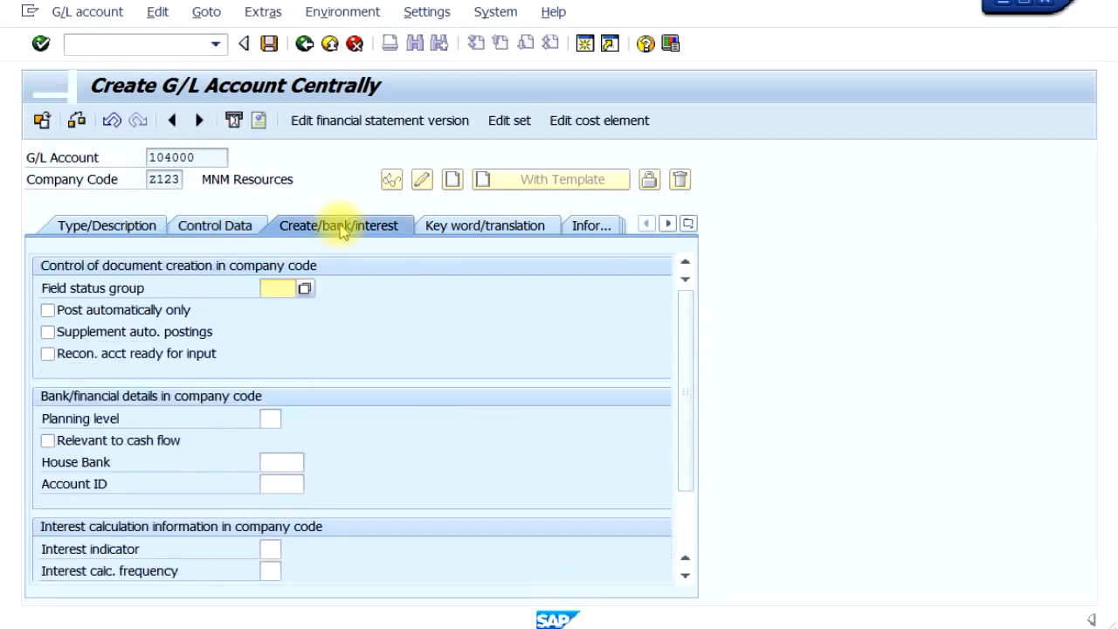
left_click(305, 289)
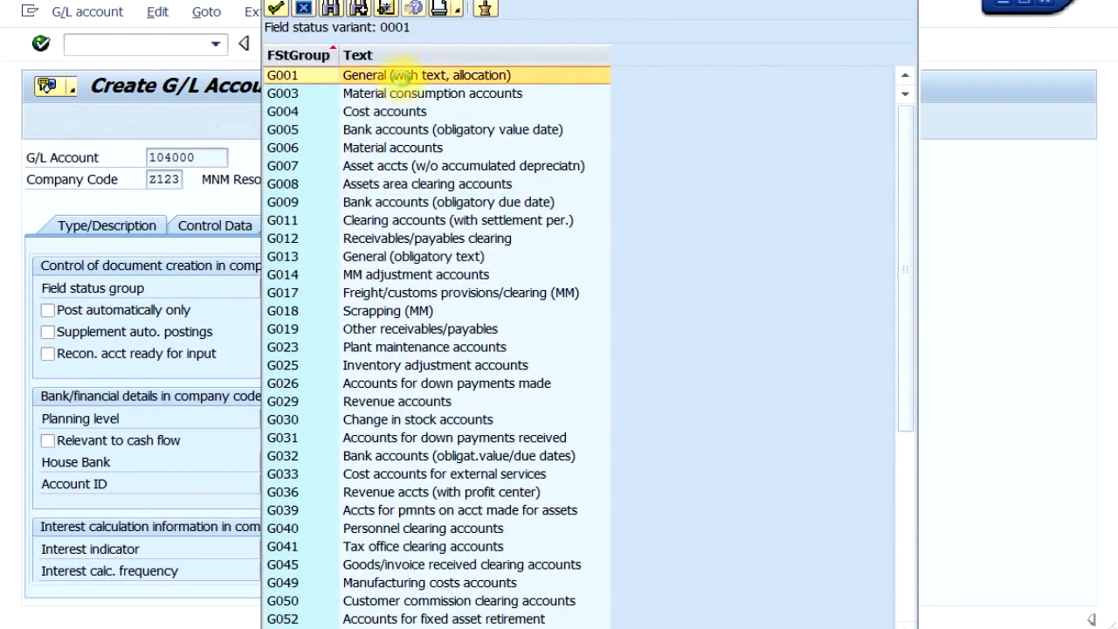
double_click(404, 77)
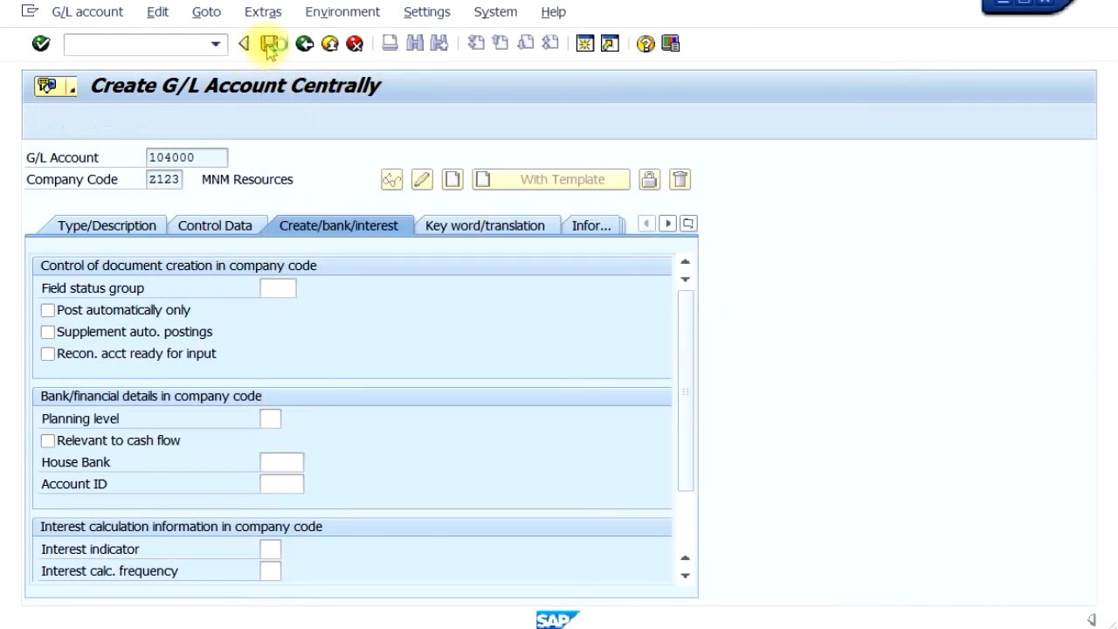
left_click(269, 46)
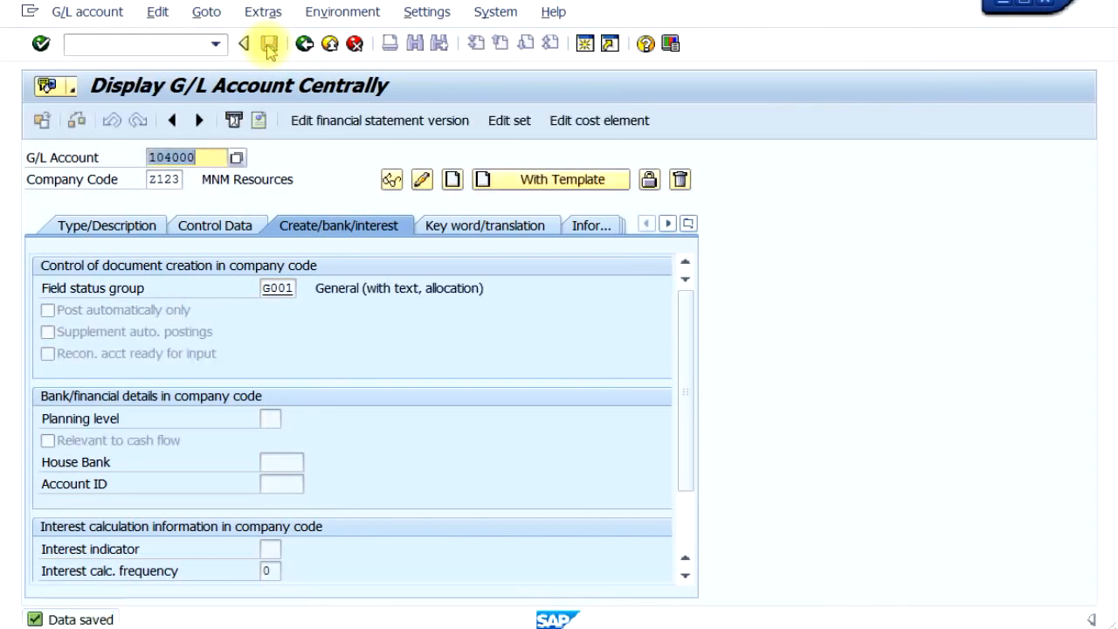
left_click(330, 45)
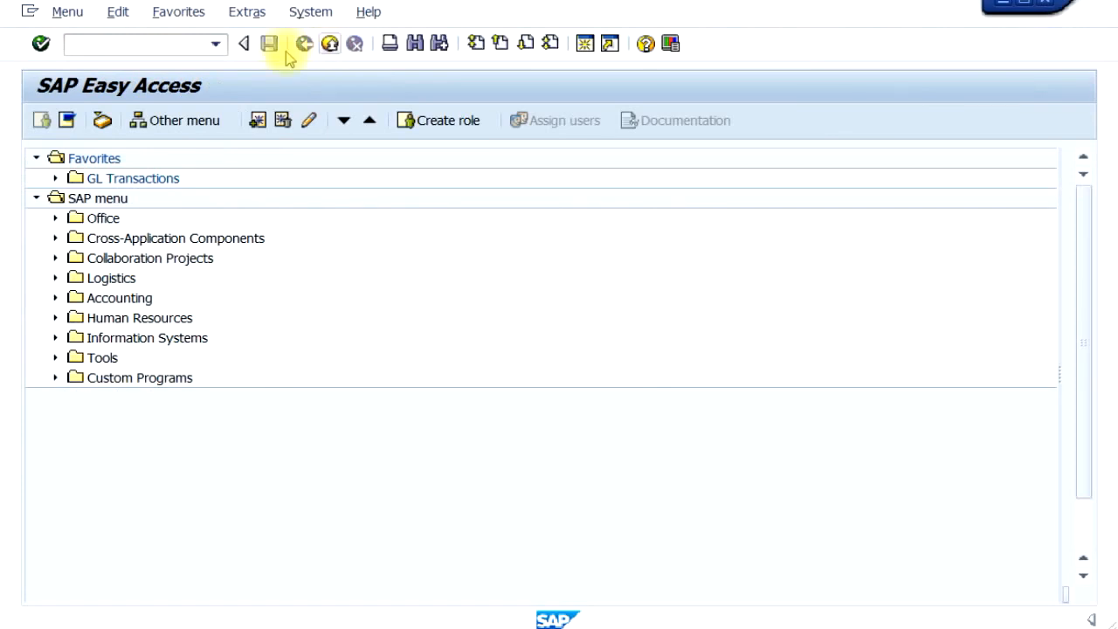
- Find the customer master records under Financial Accounting's Accounts Receivable and open the FD01 Create transaction
left_click(54, 301)
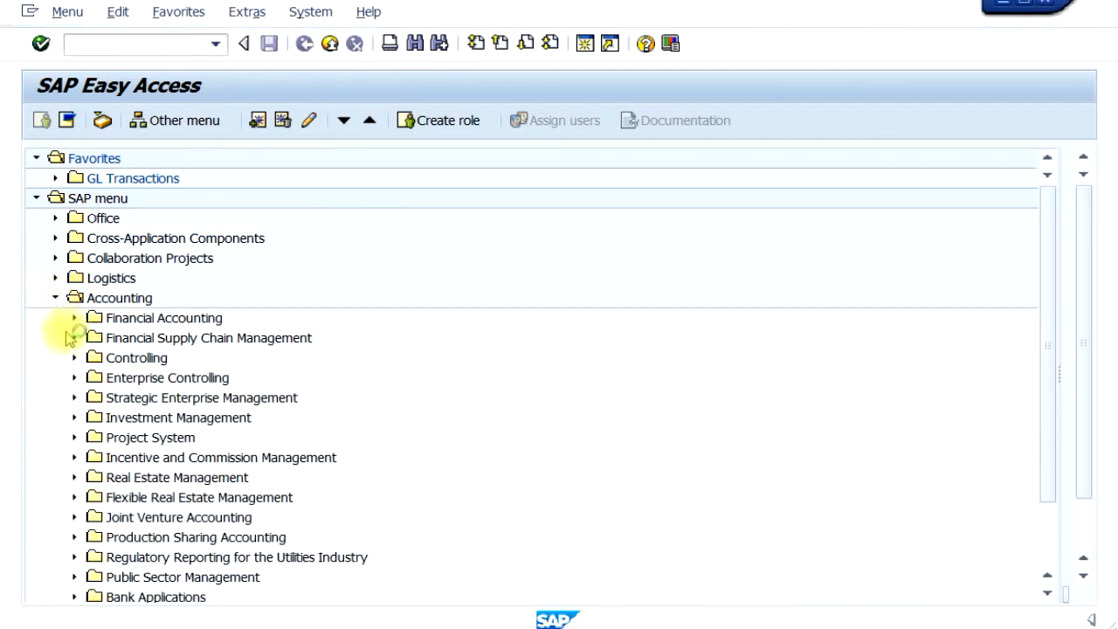
left_click(74, 319)
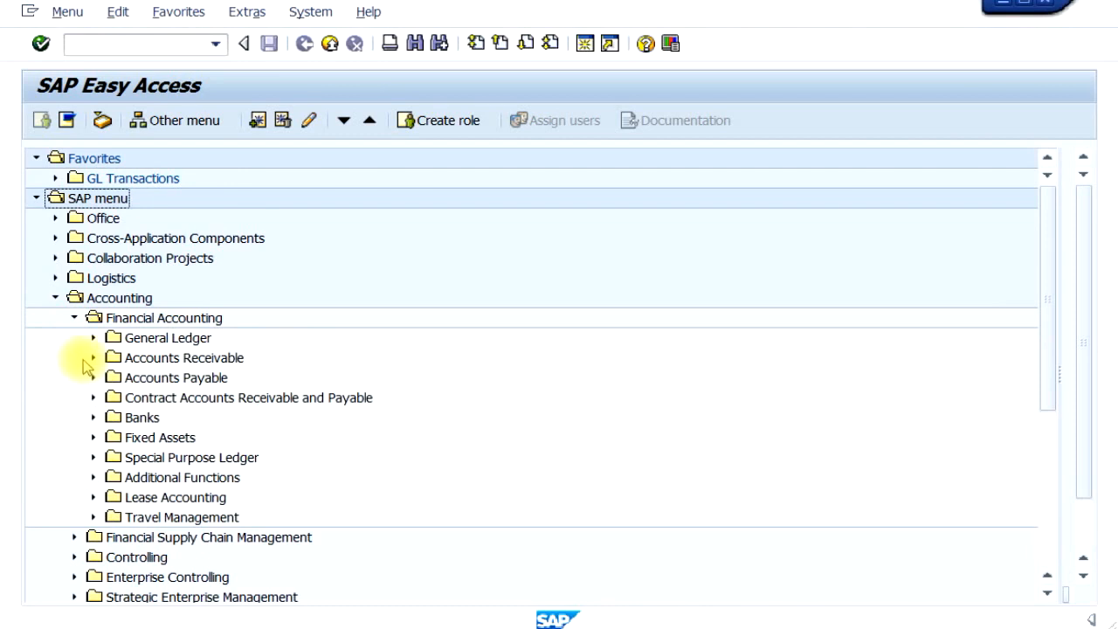
left_click(93, 358)
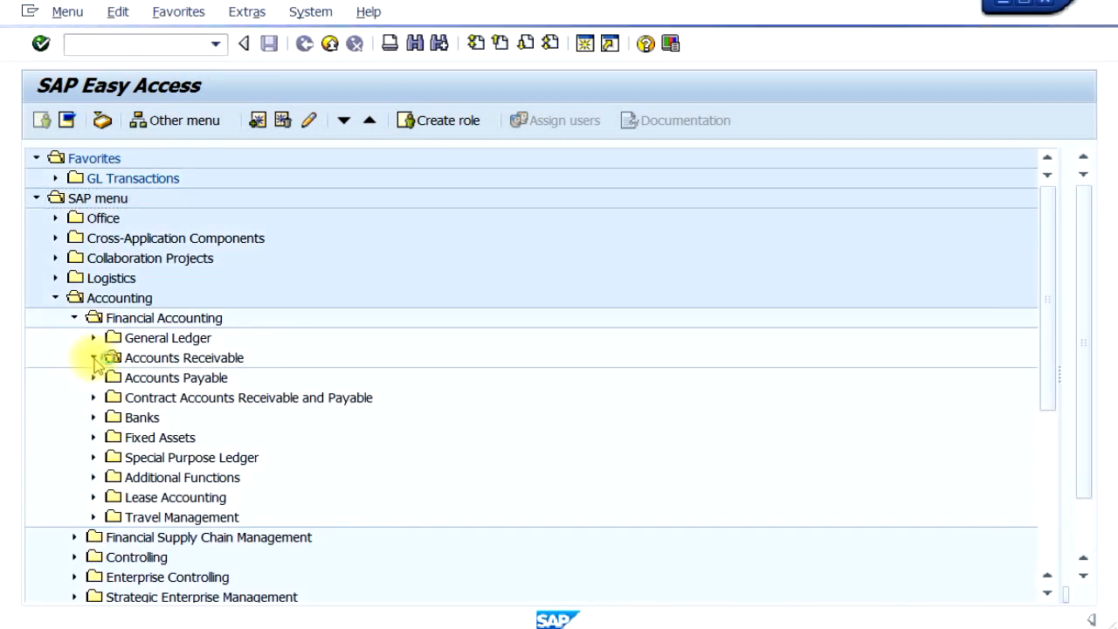
left_click(111, 438)
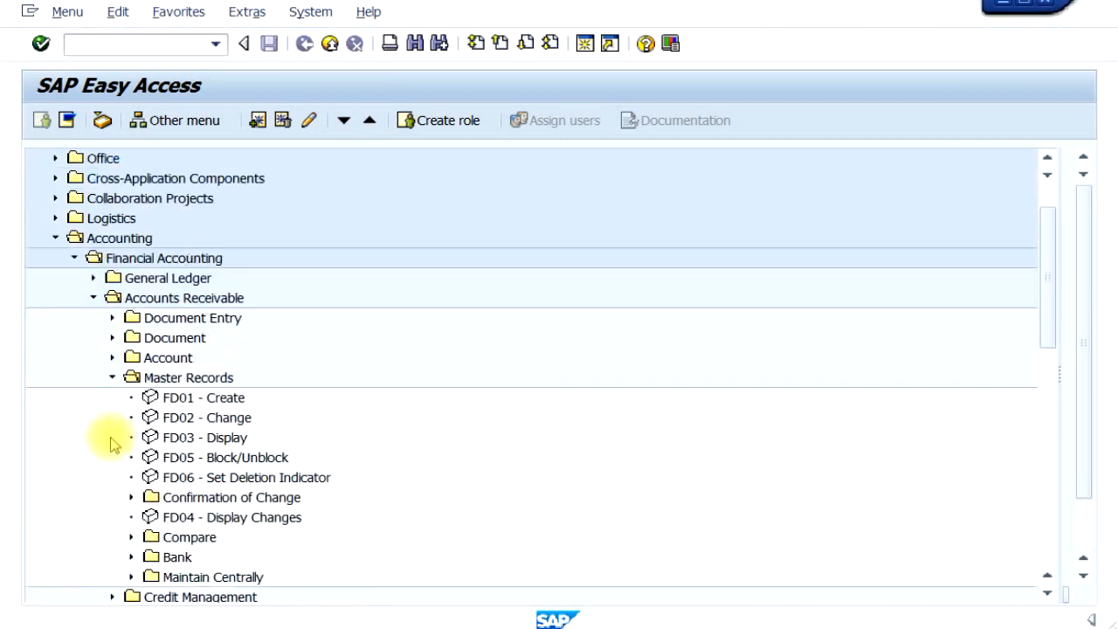
scroll(158, 472, "down", 1)
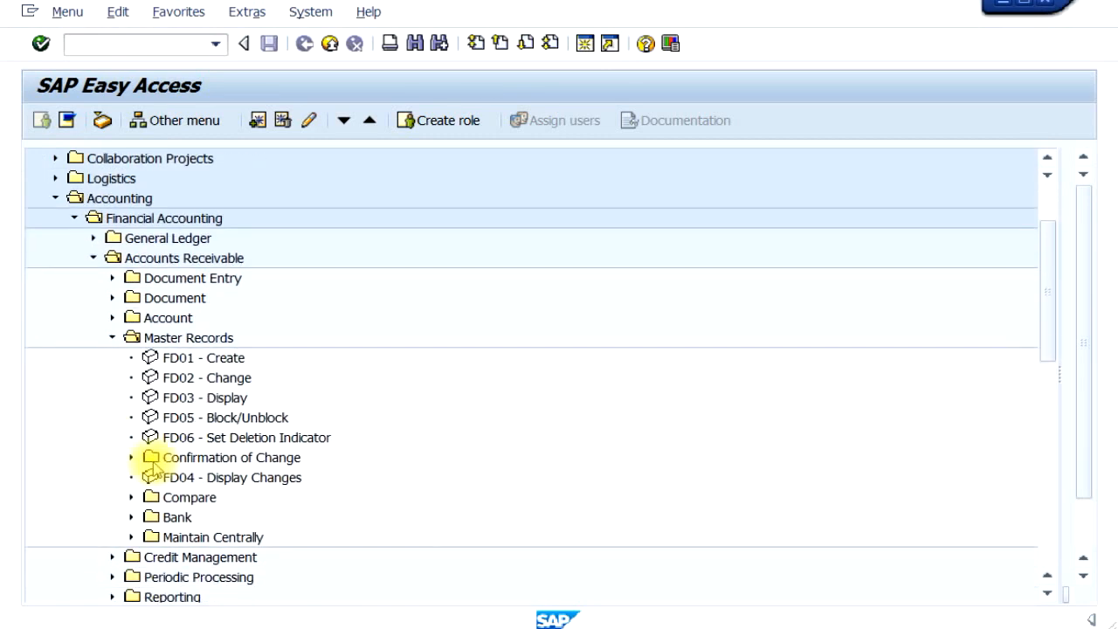
left_click(130, 537)
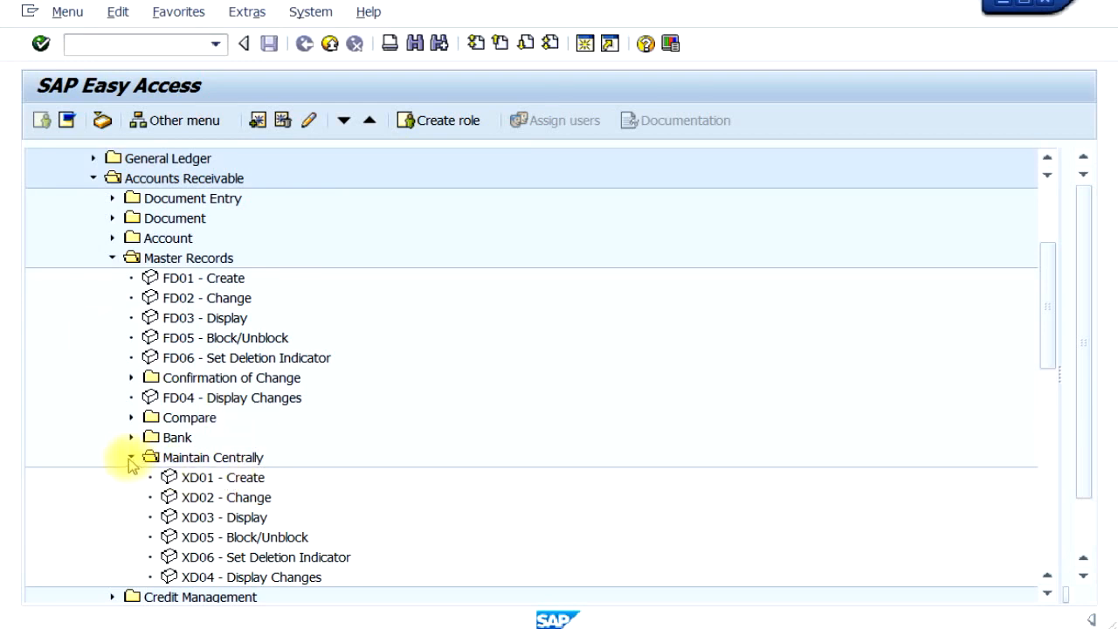
double_click(209, 279)
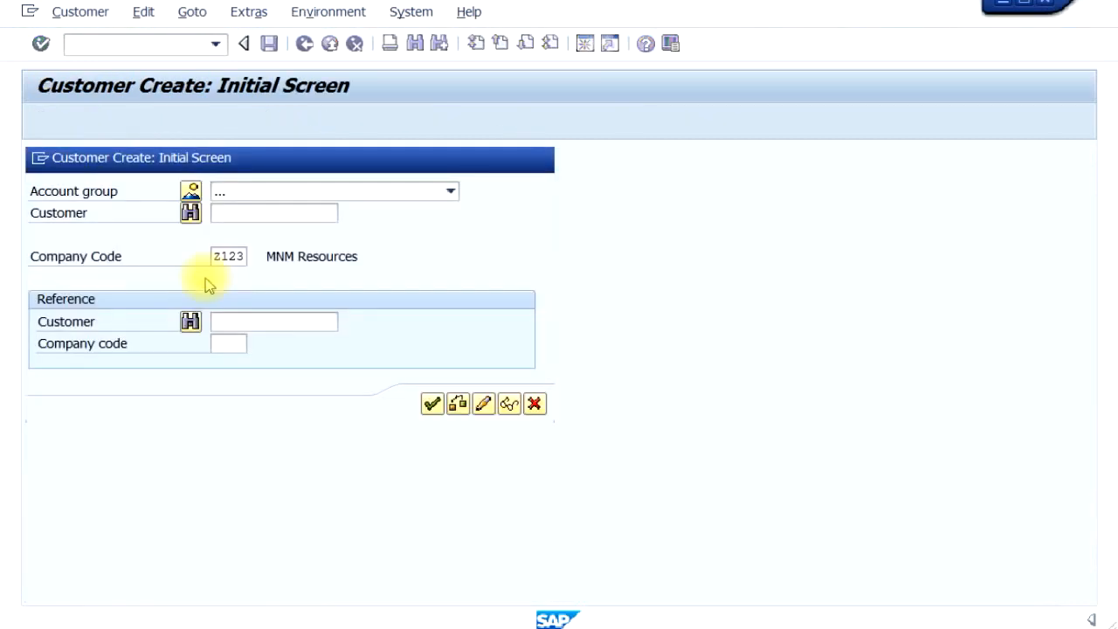
- Choose the account group Domestic Customers ZDOM for the new customer and continue to its general data
left_click(391, 194)
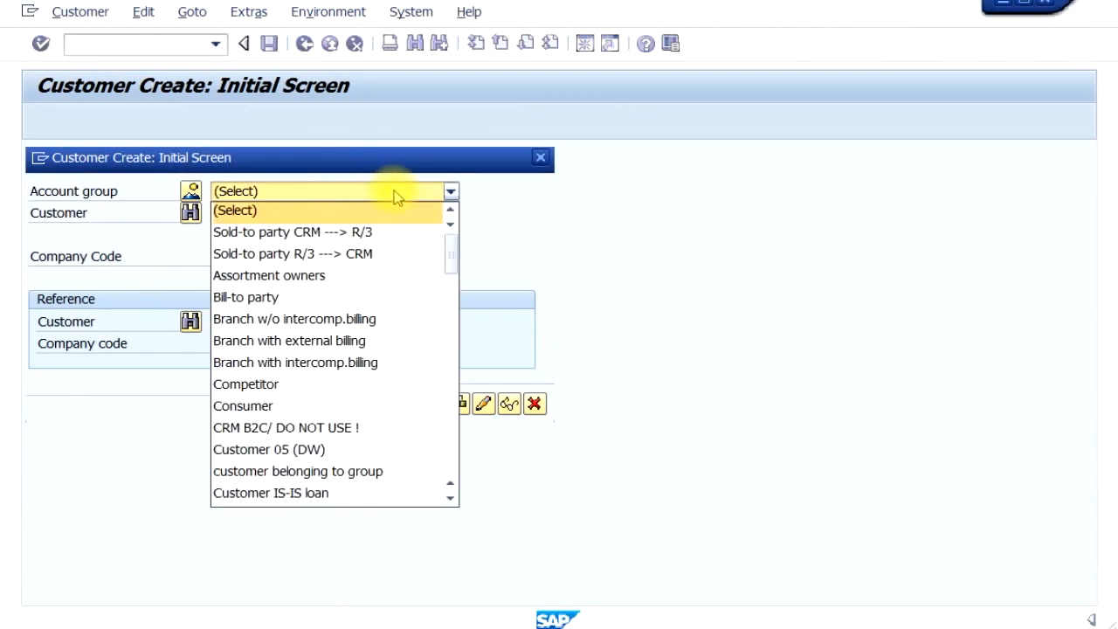
scroll(402, 332, "down", 2)
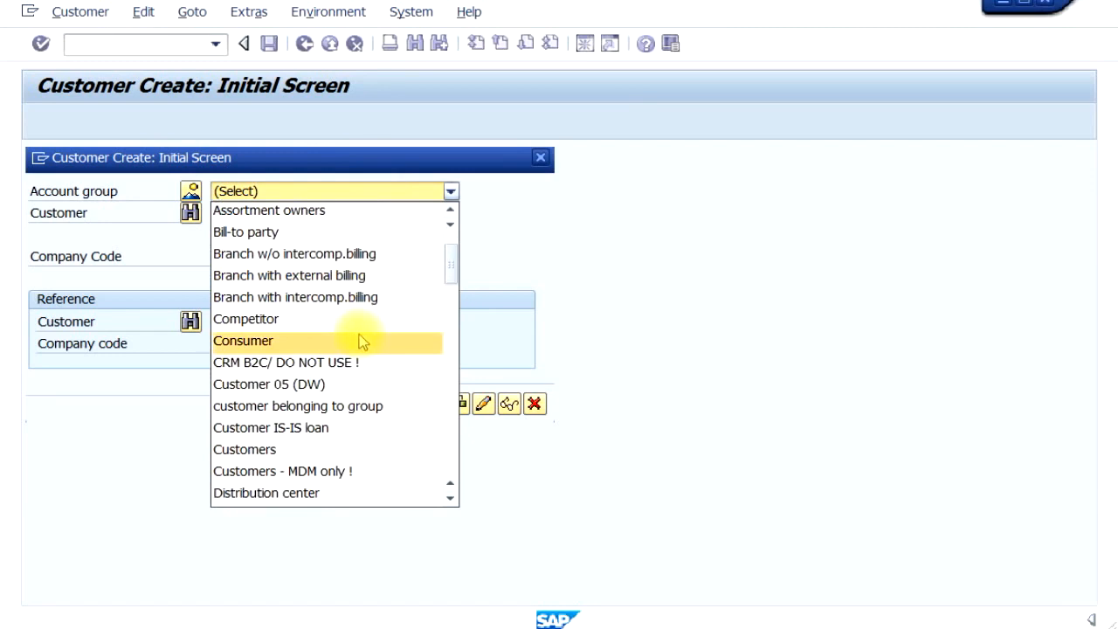
scroll(360, 346, "down", 1)
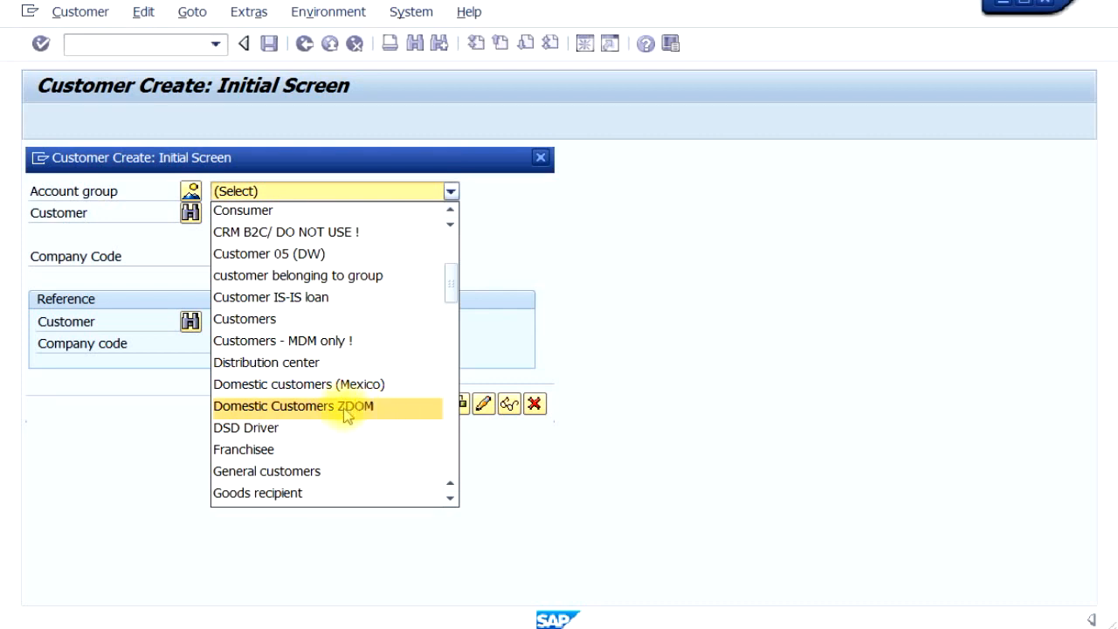
left_click(347, 414)
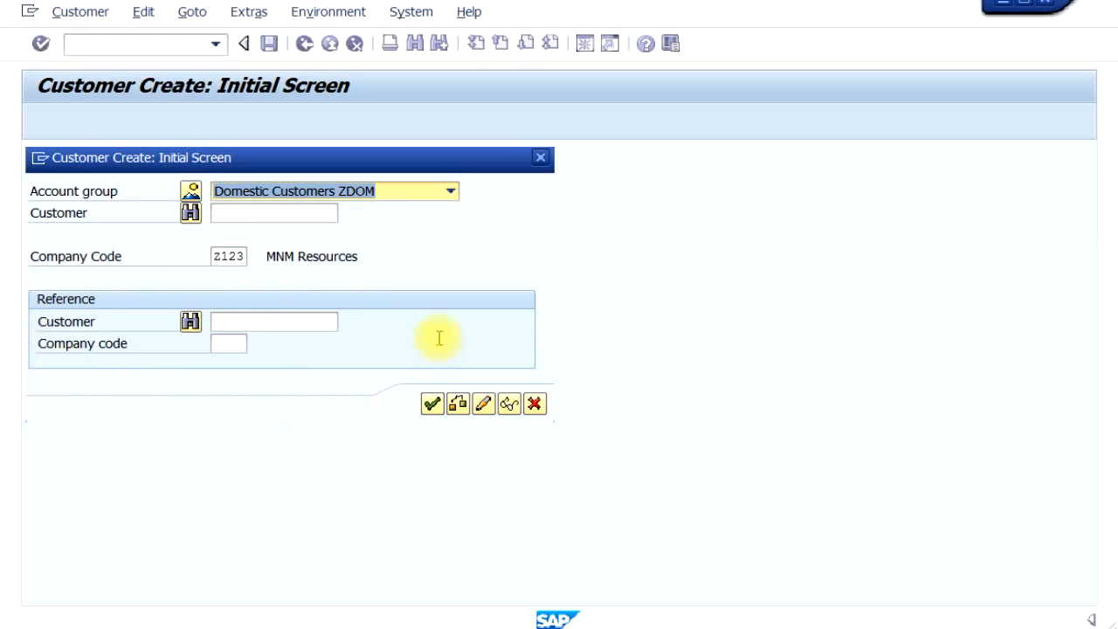
left_click(431, 405)
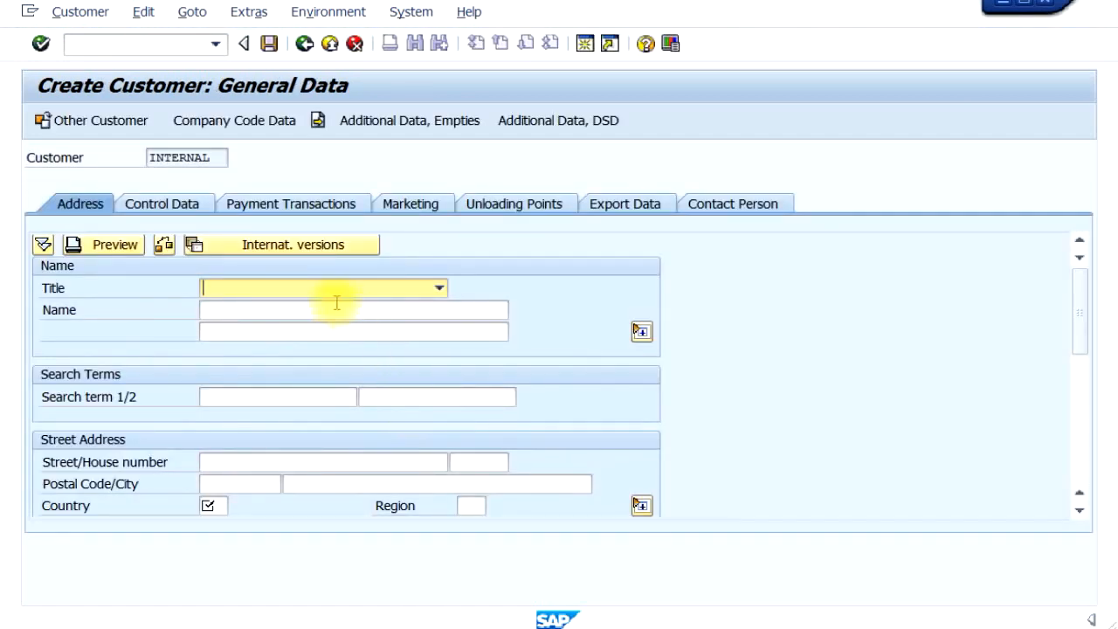
- Identify the customer with the title Company, the name ABC Company and the search term ABC
left_click(438, 289)
left_click(406, 308)
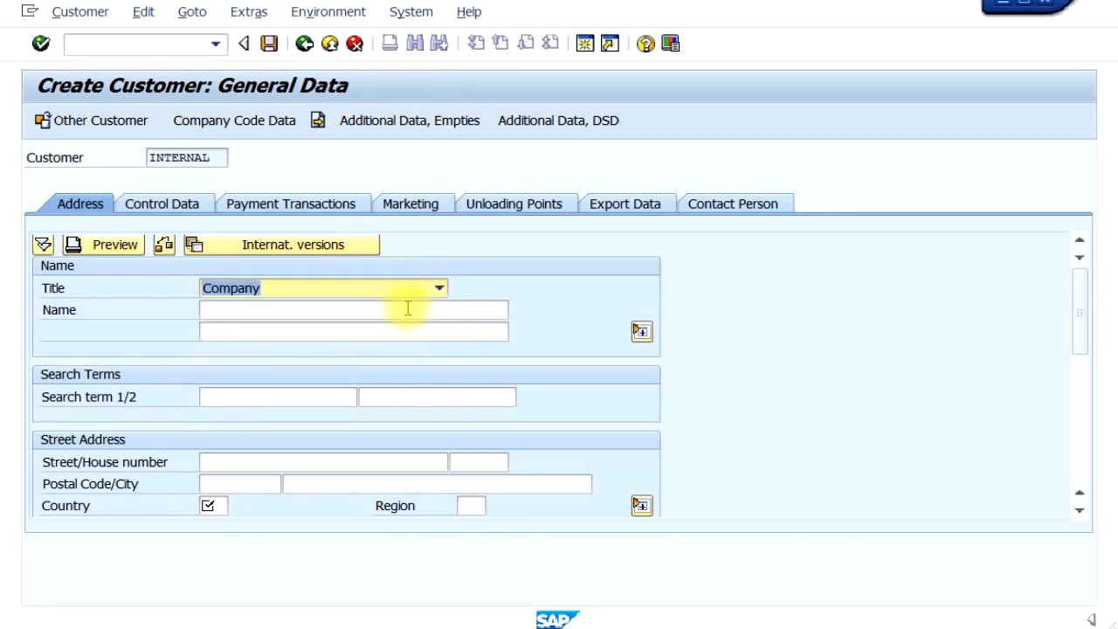
left_click(406, 307)
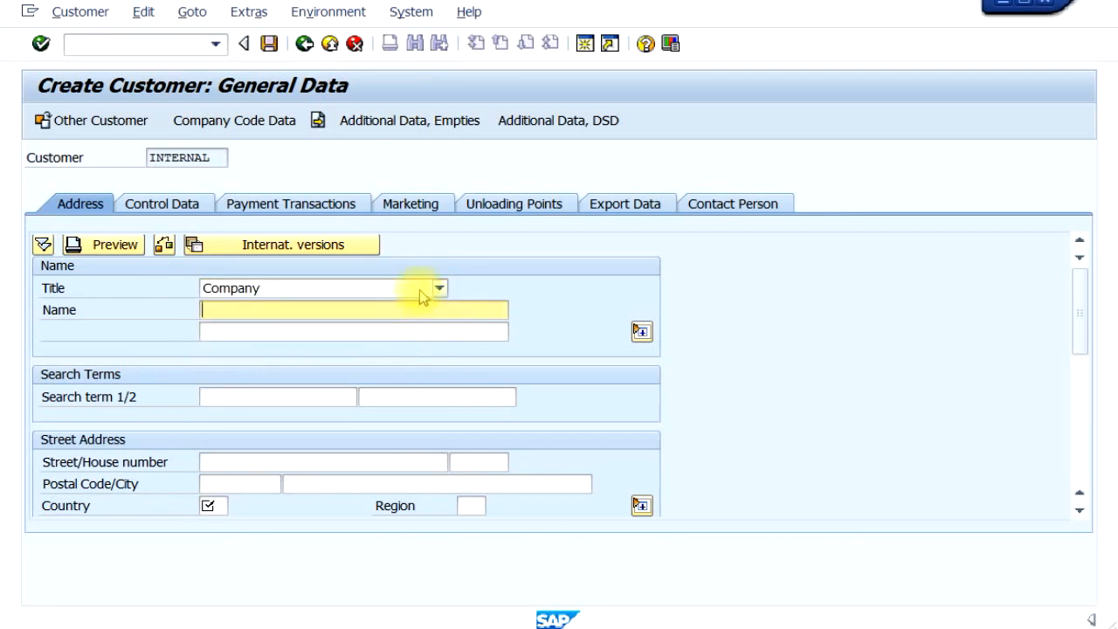
left_click(418, 290)
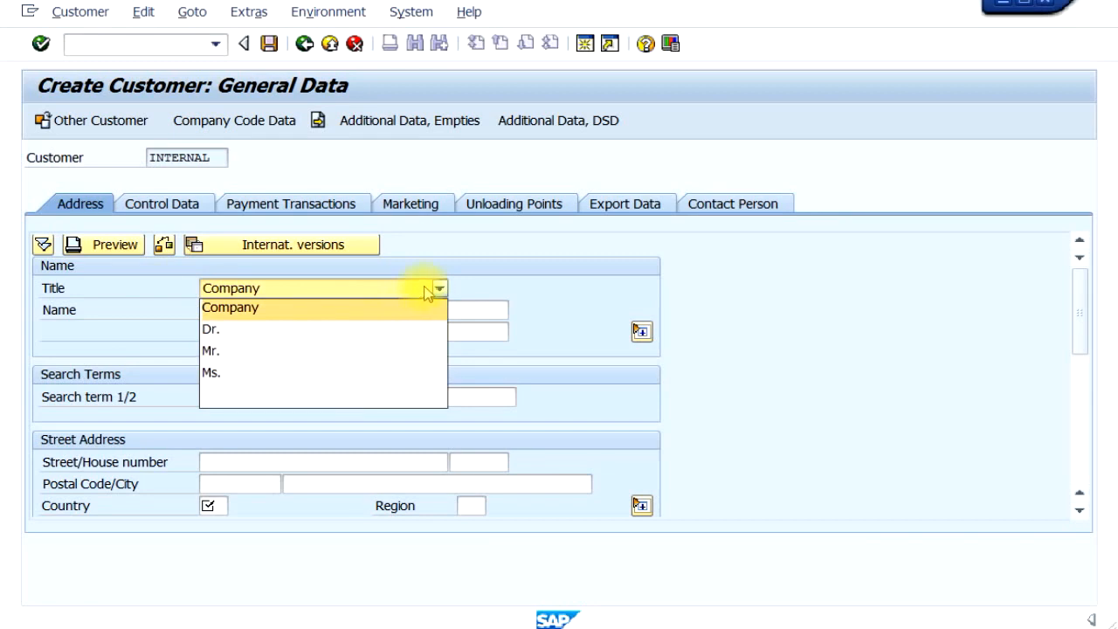
left_click(382, 309)
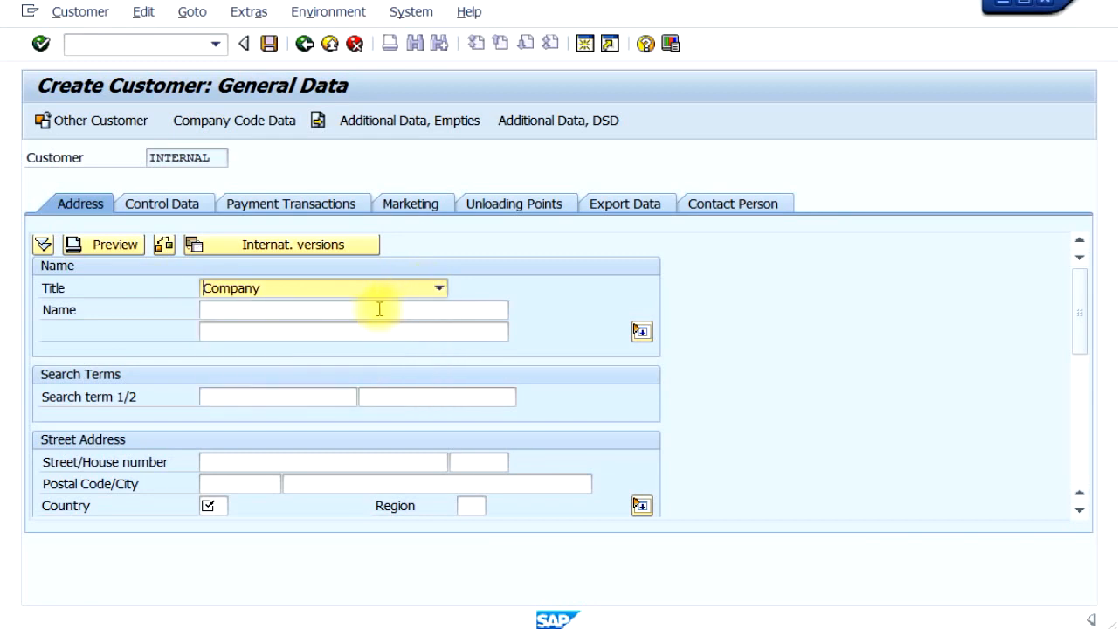
left_click(379, 309)
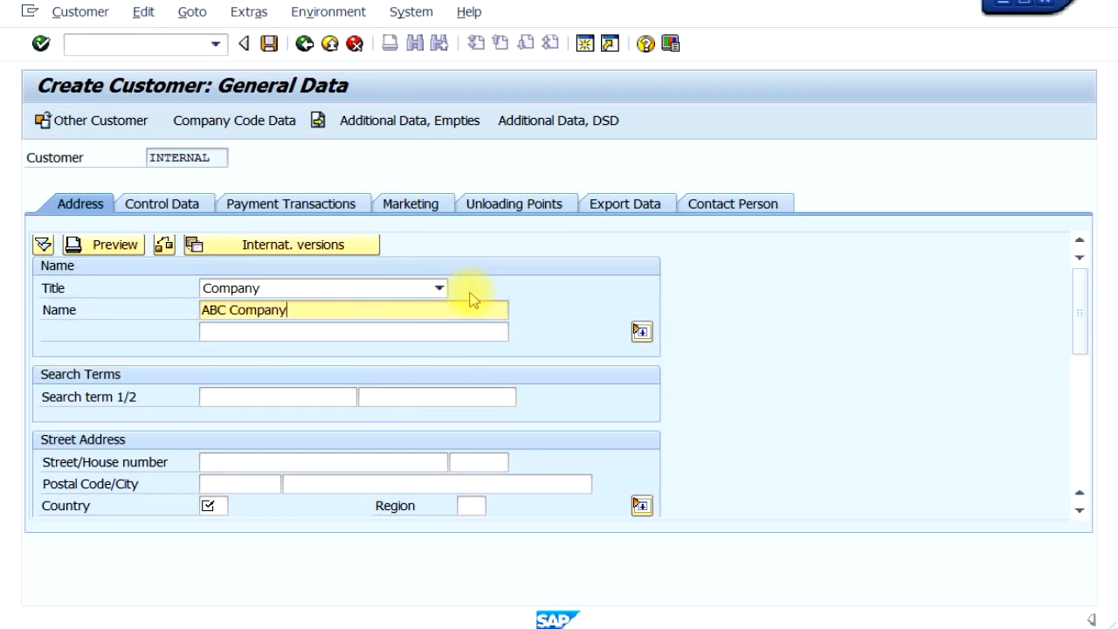
left_click(234, 396)
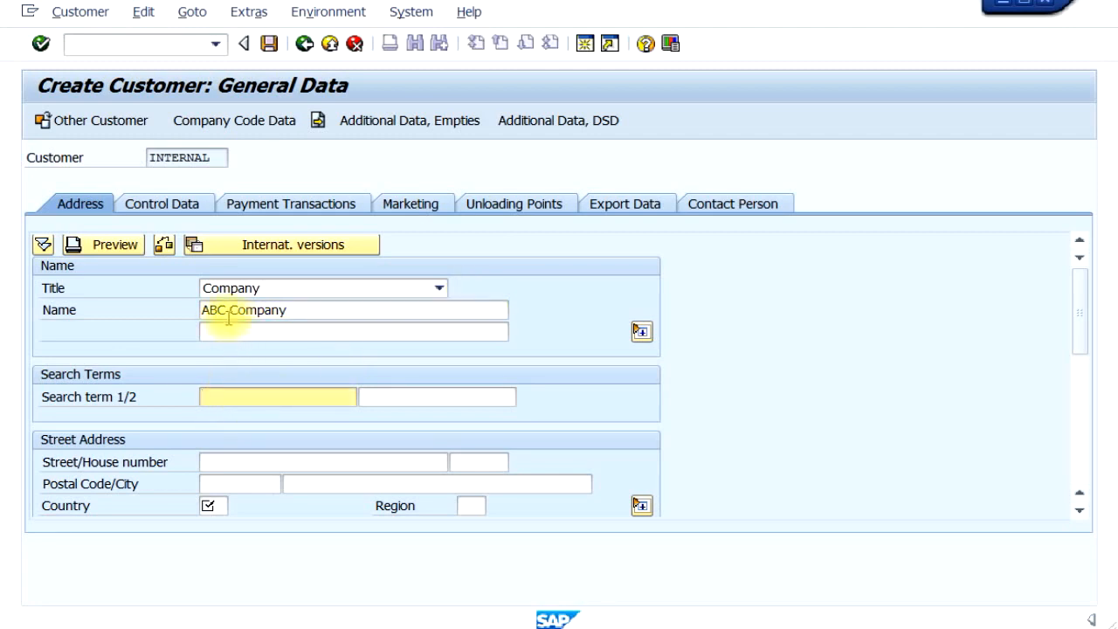
type("ABC")
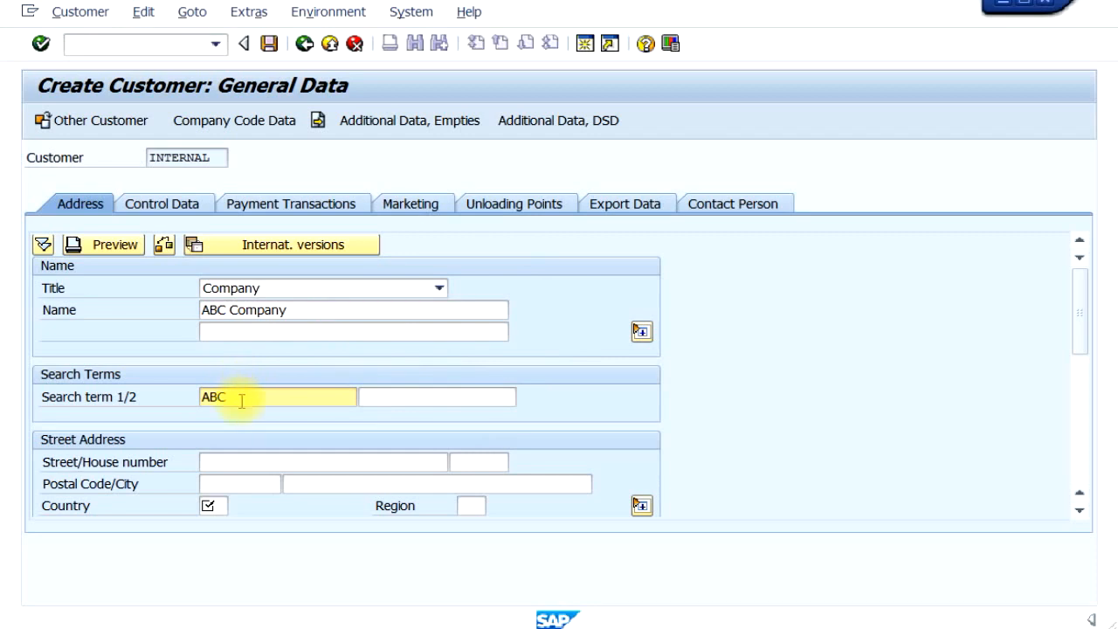
- Fill in the street and house number of the customer's address and set the country to AU
scroll(374, 353, "down", 3)
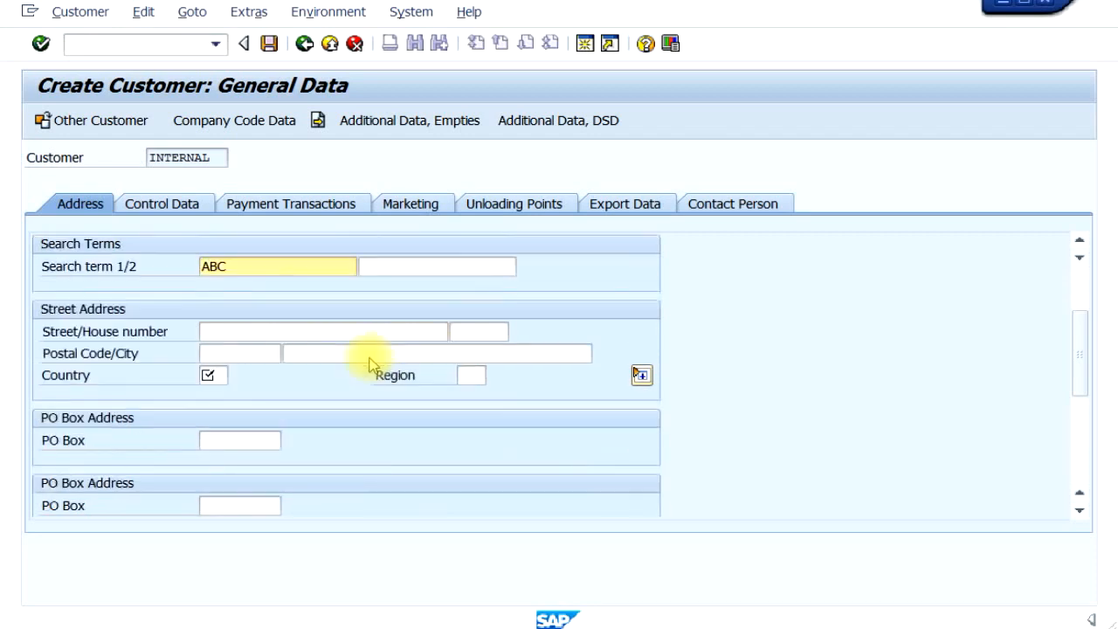
scroll(341, 349, "up", 3)
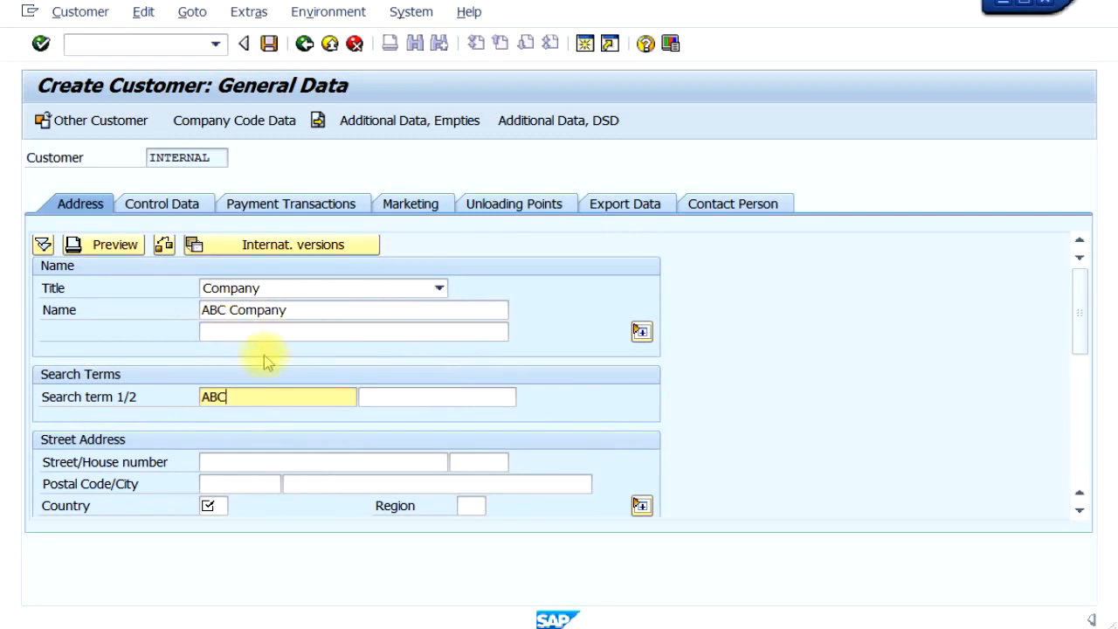
scroll(288, 415, "down", 1)
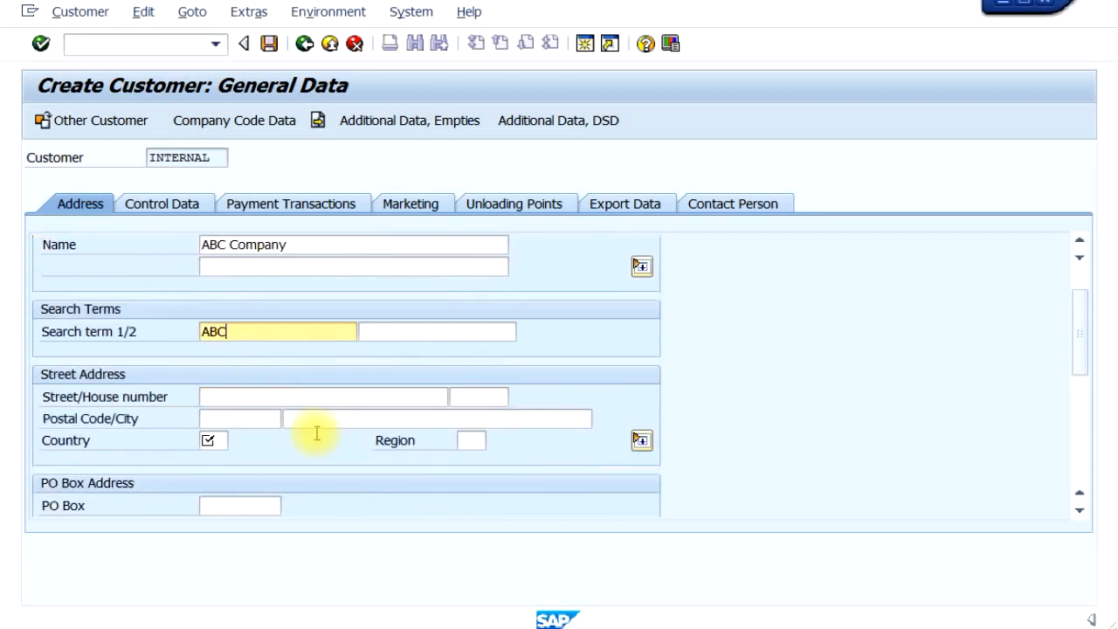
left_click(273, 400)
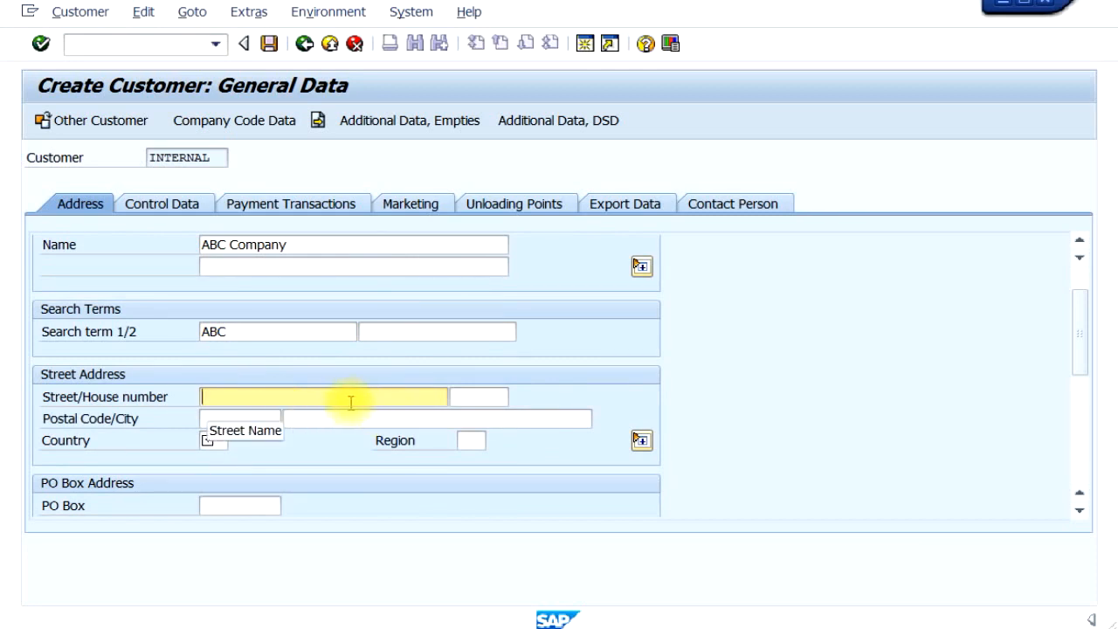
type("Queen Street")
key("Tab")
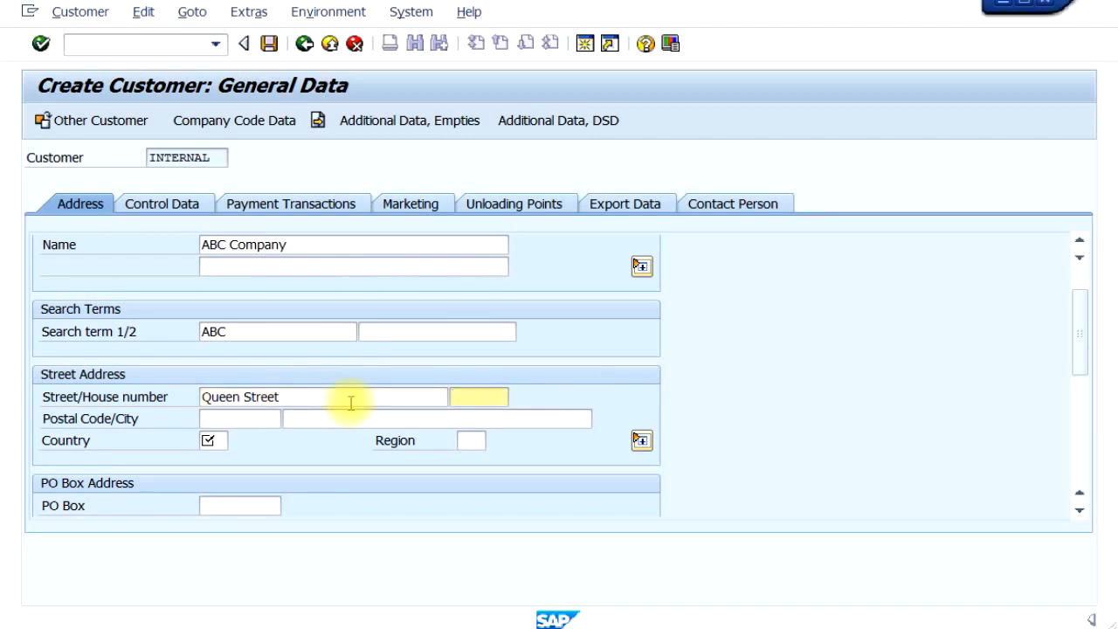
key("Tab")
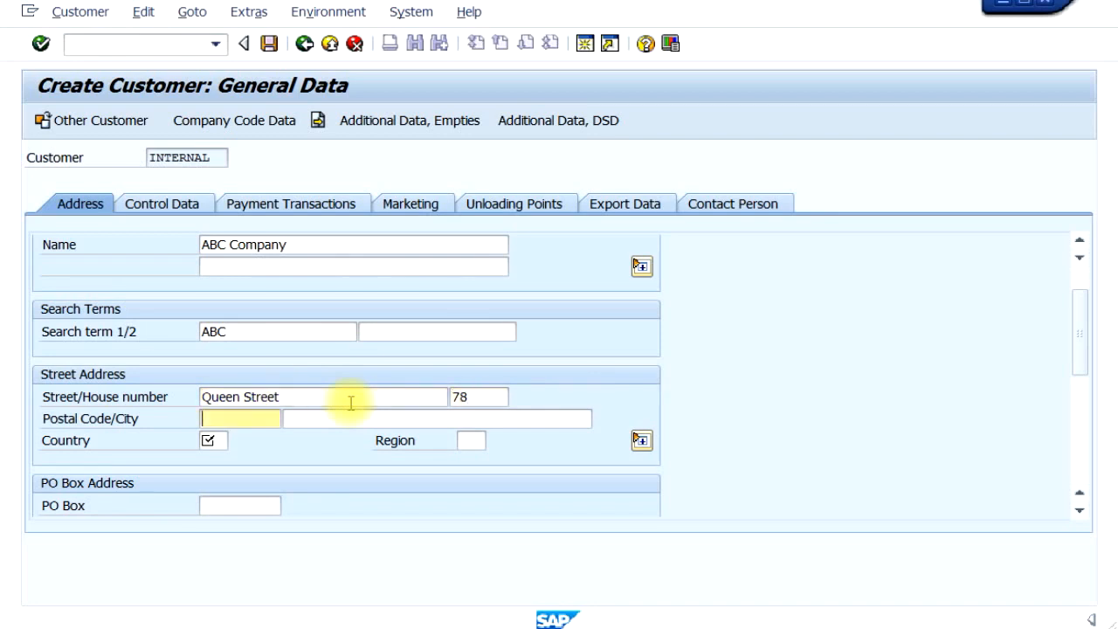
key("Tab")
key("Tab")
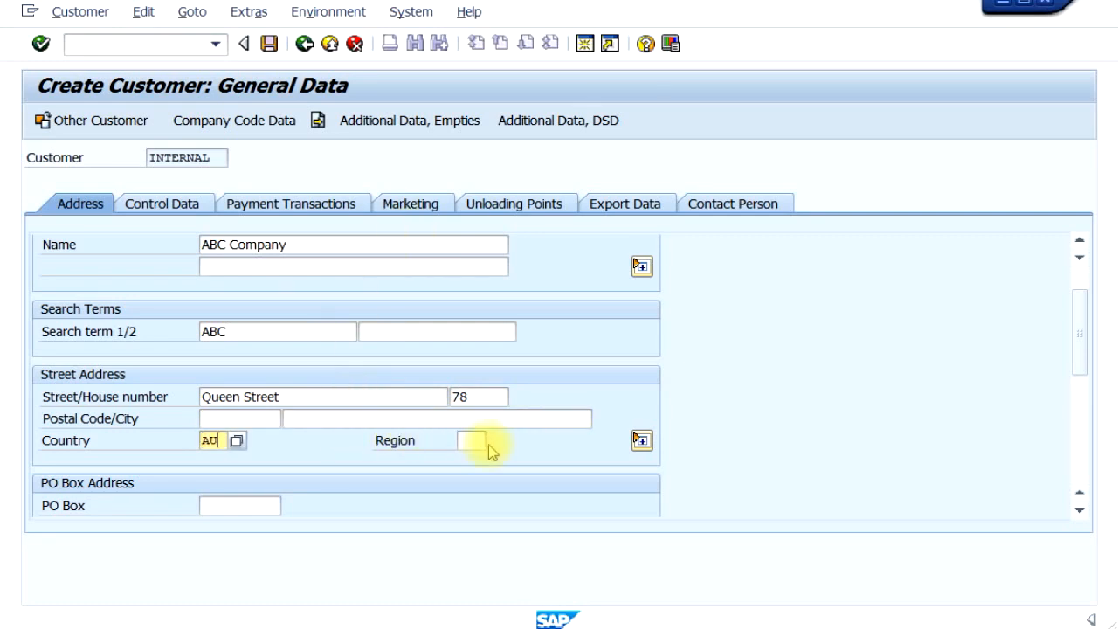
- Review the customer's remaining address and communication fields, control data, bank details and contact person data
scroll(488, 448, "down", 2)
scroll(471, 446, "down", 1)
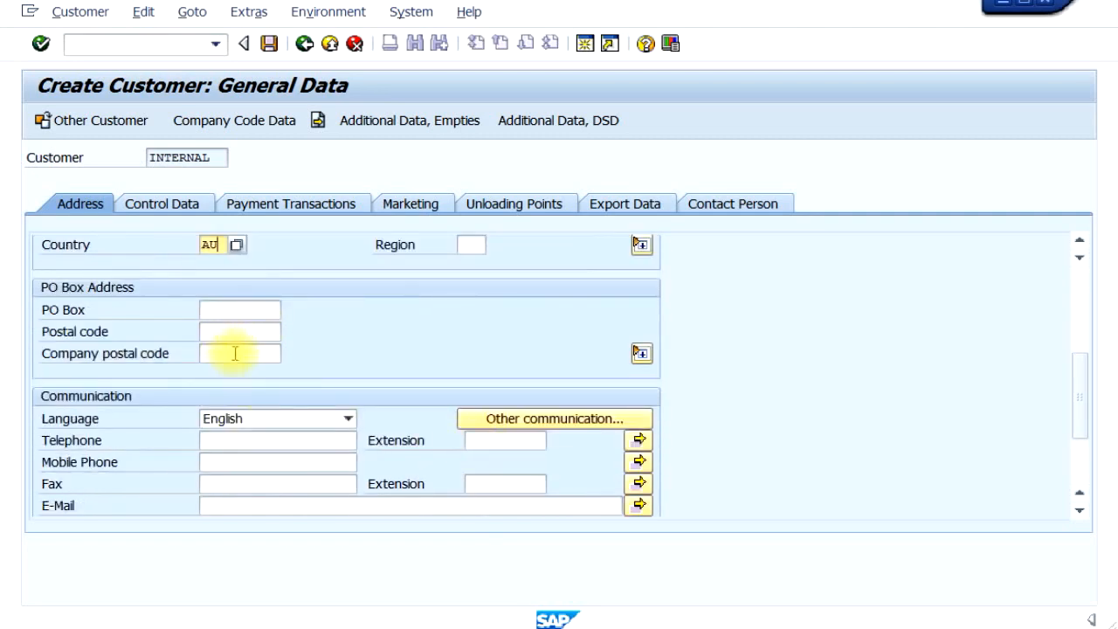
scroll(250, 372, "down", 1)
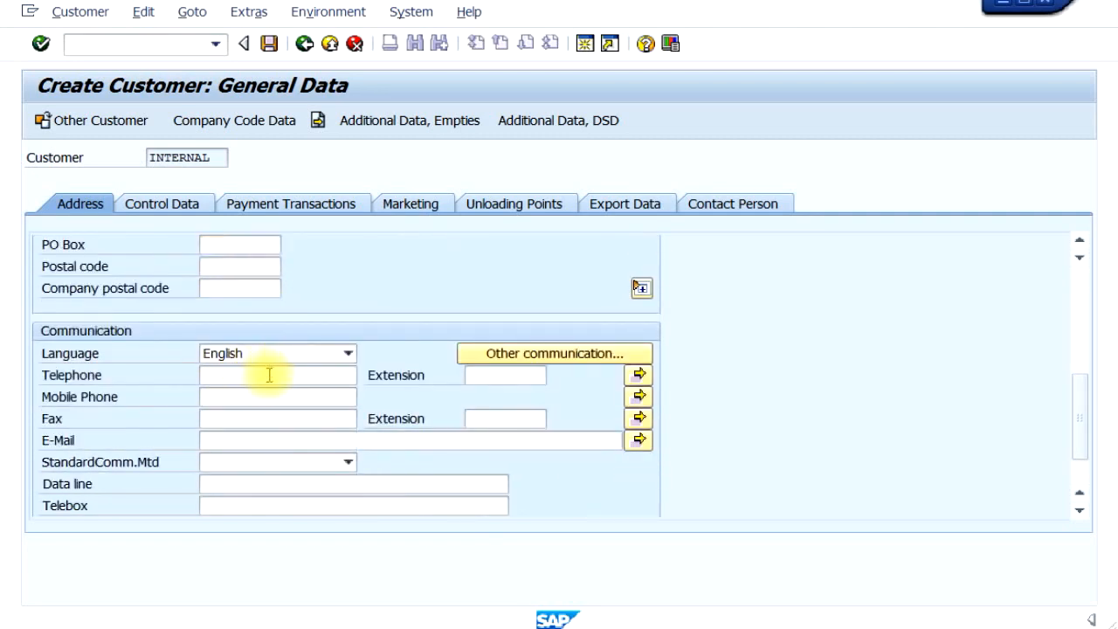
scroll(275, 416, "down", 1)
scroll(274, 425, "up", 3)
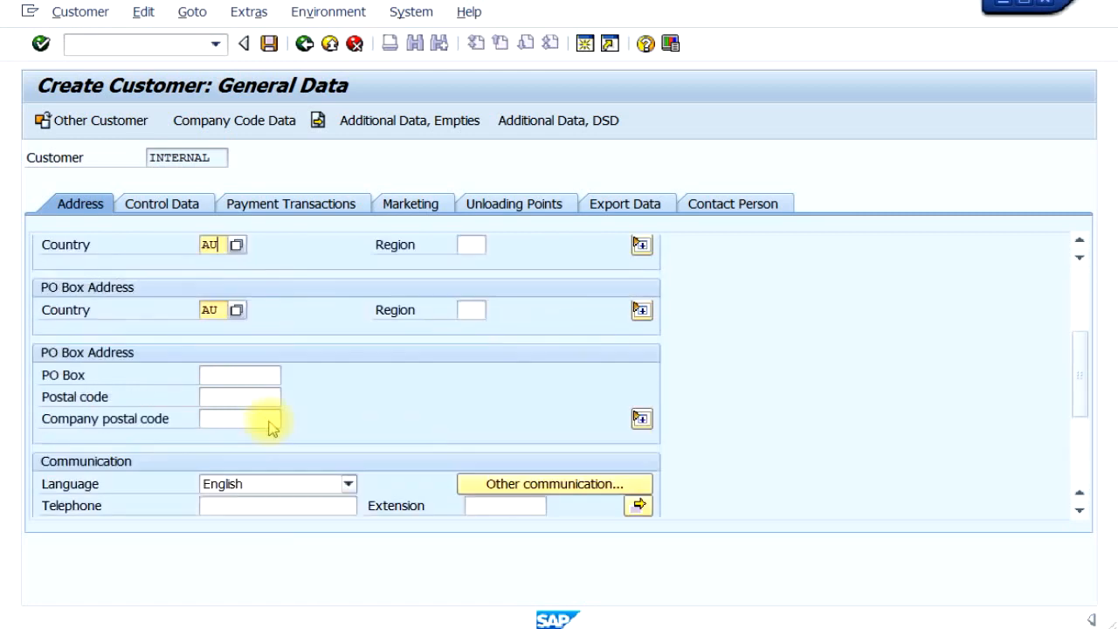
scroll(271, 424, "up", 2)
left_click(186, 210)
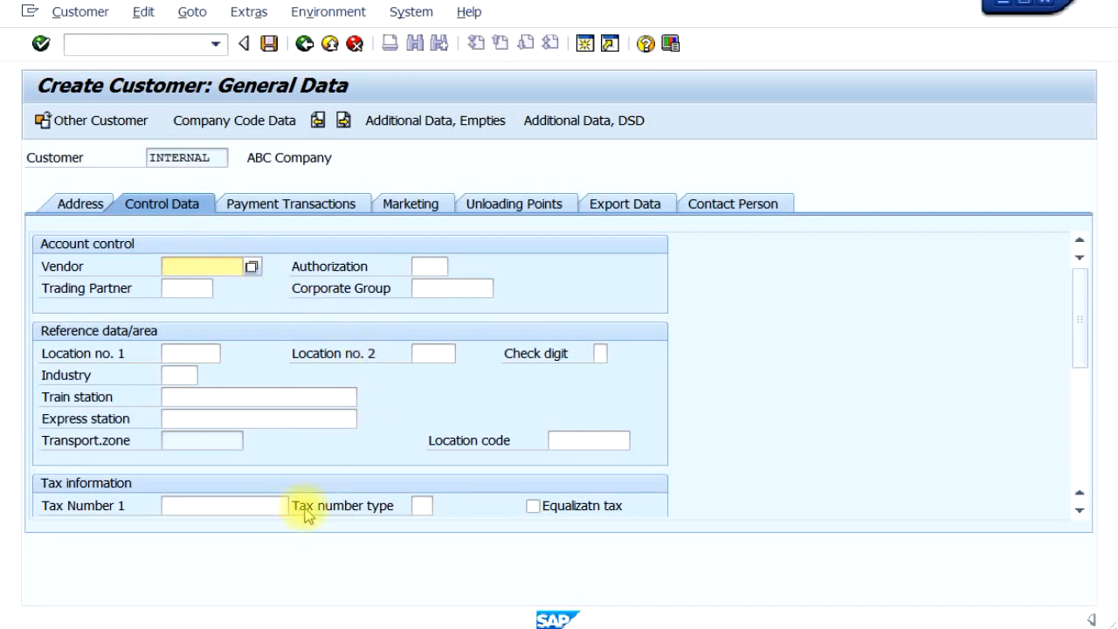
left_click(294, 213)
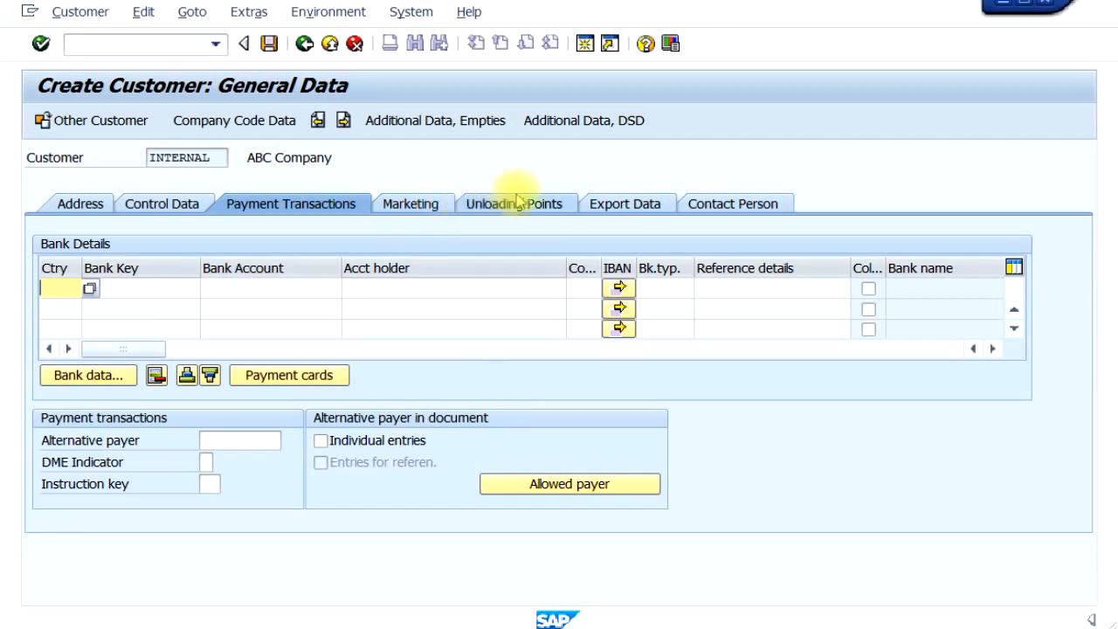
left_click(712, 206)
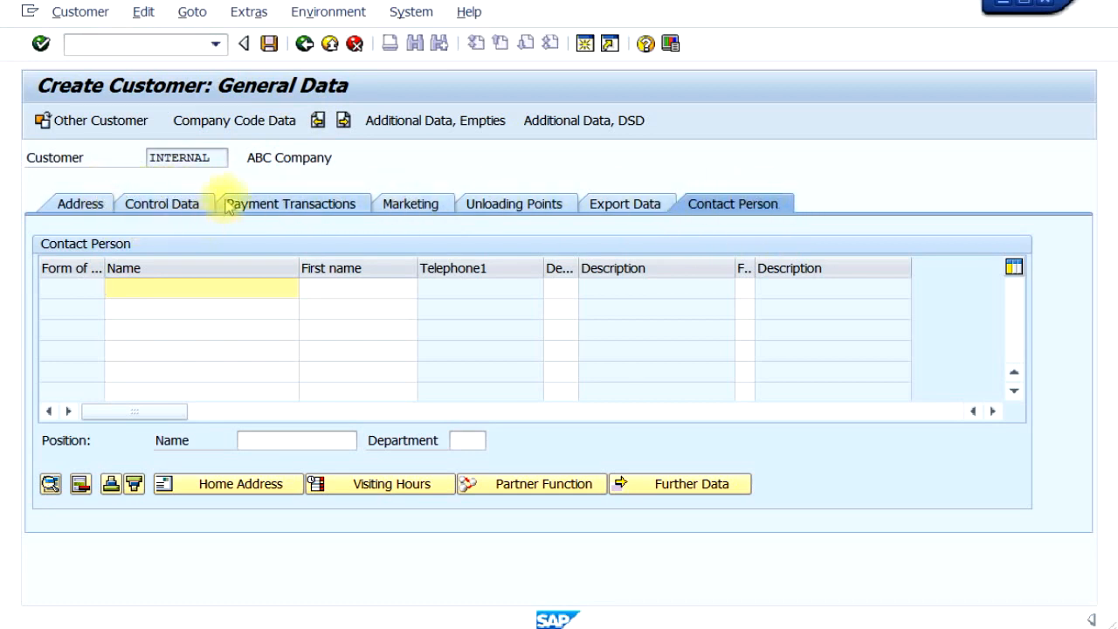
- Open the customer's company code data and assign the Domestic Customers G/L account as its reconciliation account
left_click(261, 127)
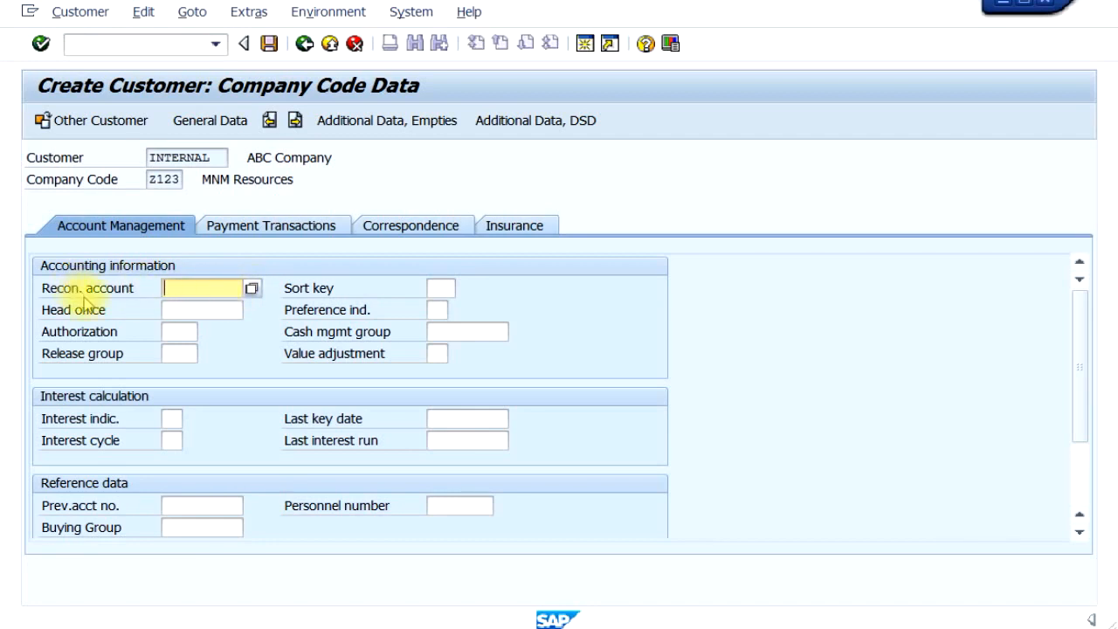
left_click(252, 289)
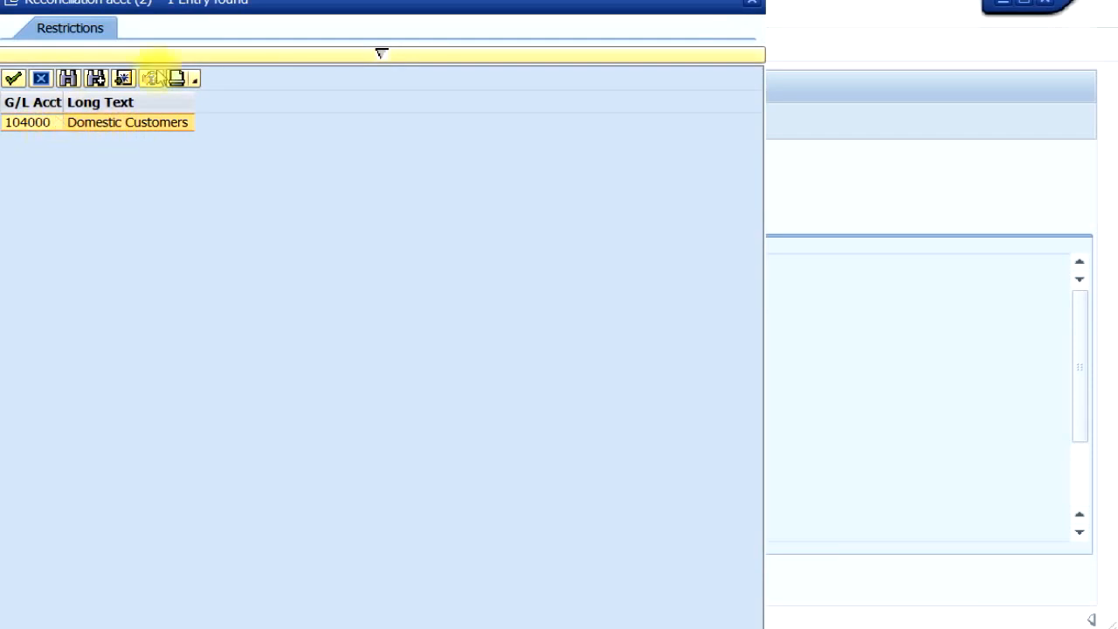
left_click_drag(280, 12, 502, 122)
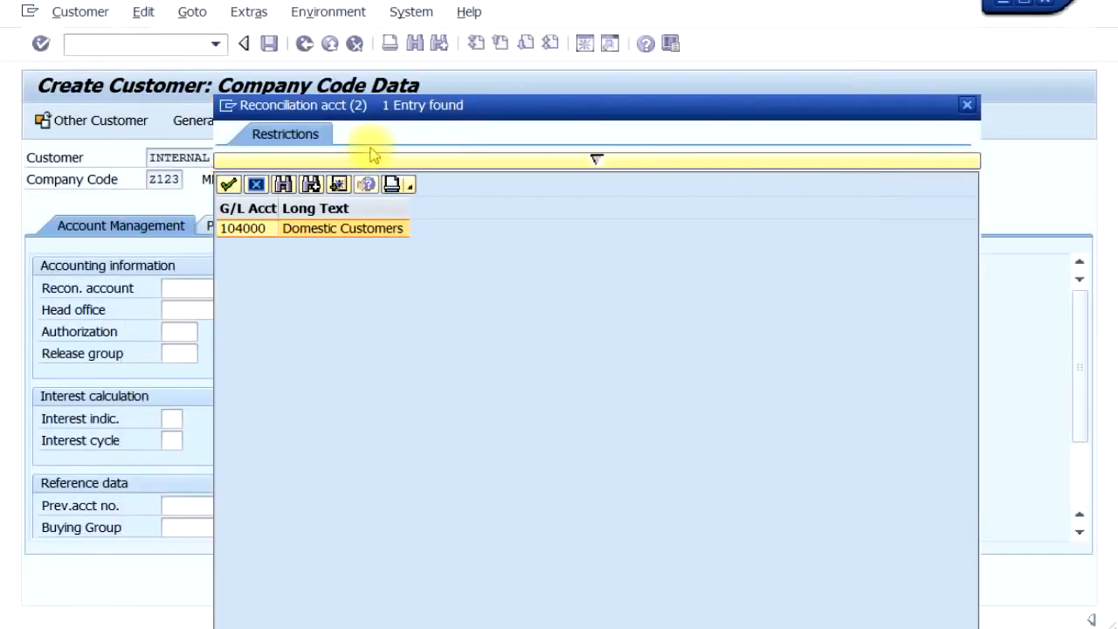
double_click(245, 229)
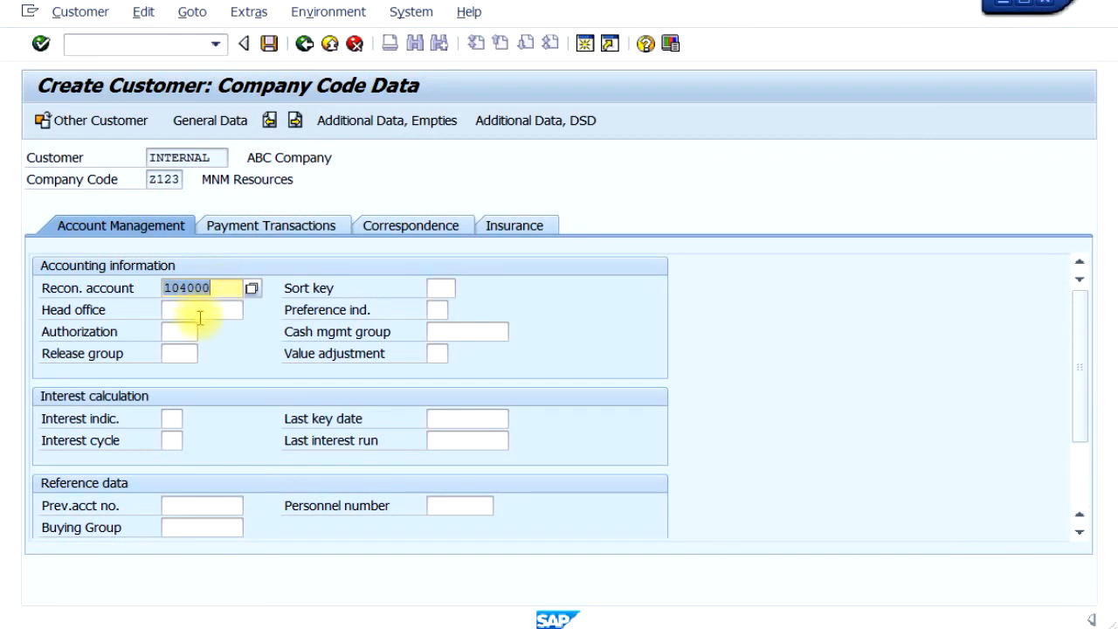
left_click(212, 316)
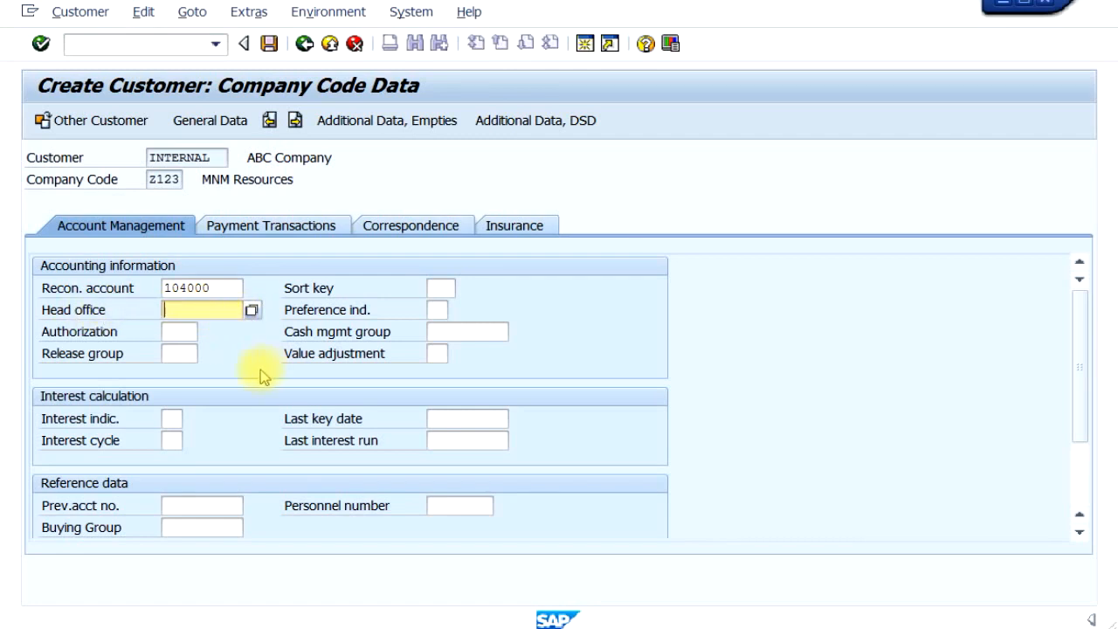
scroll(260, 374, "down", 1)
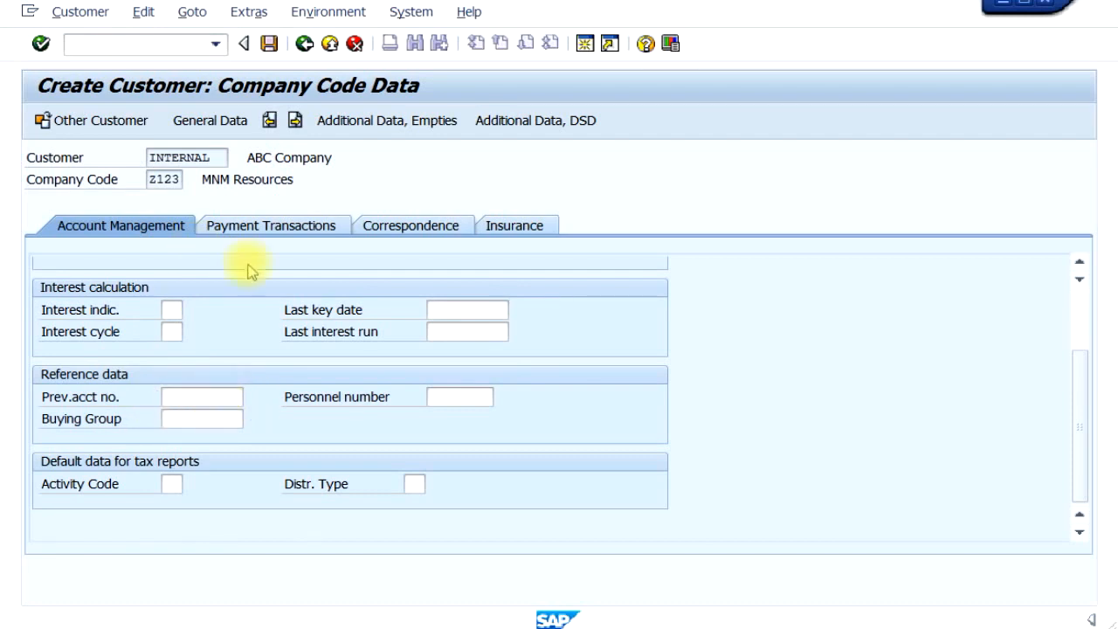
scroll(242, 272, "up", 3)
- Assign payment terms 0002 to the customer in its company code payment data
left_click(272, 229)
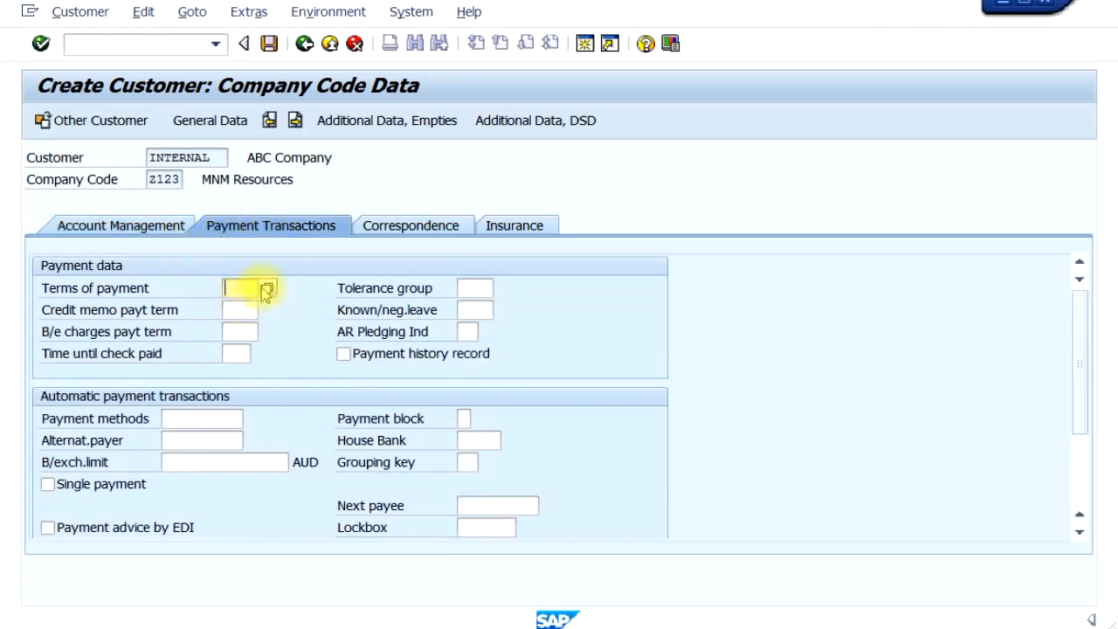
left_click(225, 291)
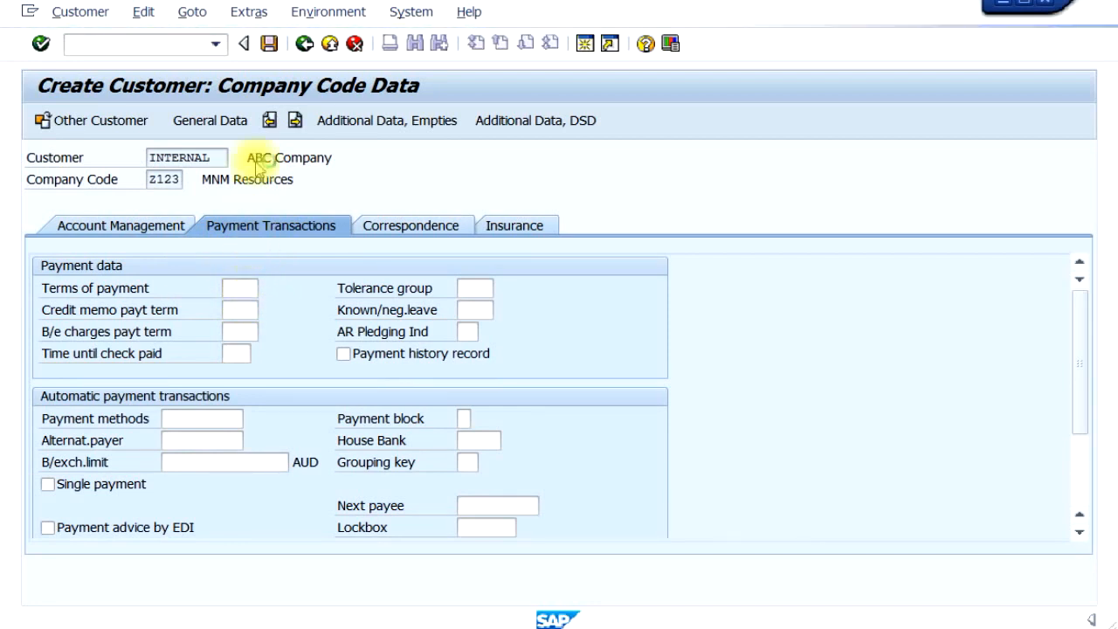
left_click(264, 287)
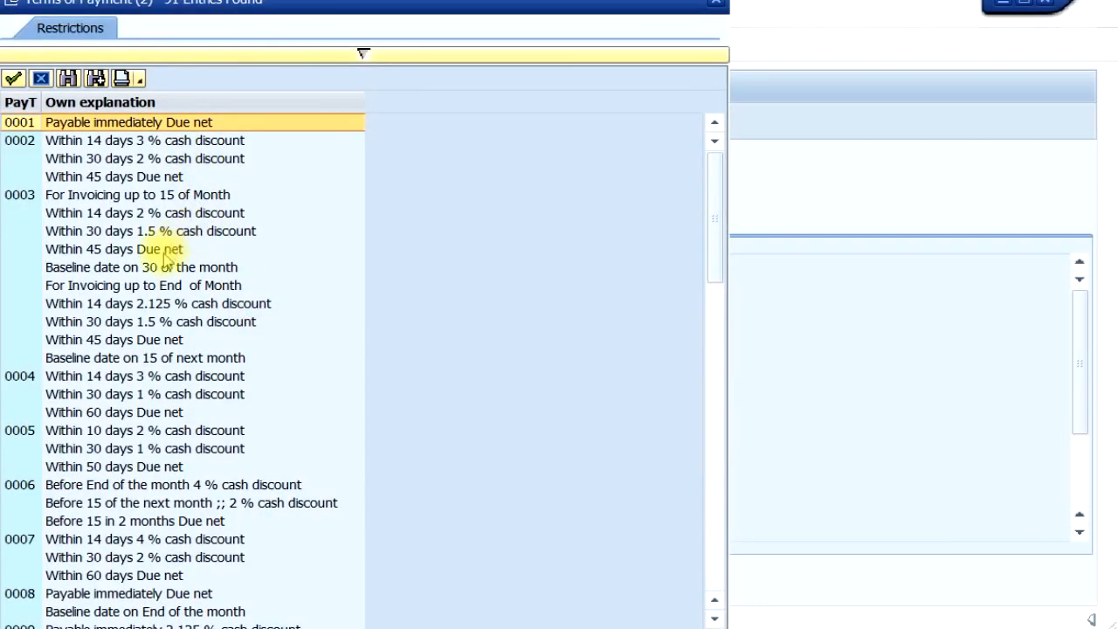
scroll(159, 255, "down", 4)
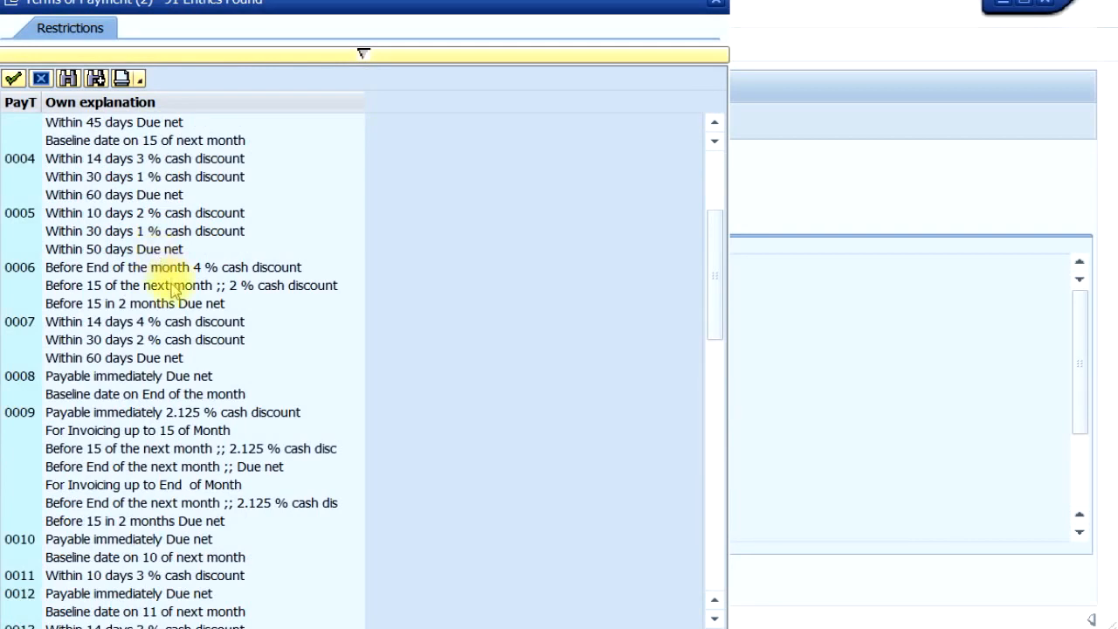
scroll(175, 280, "down", 4)
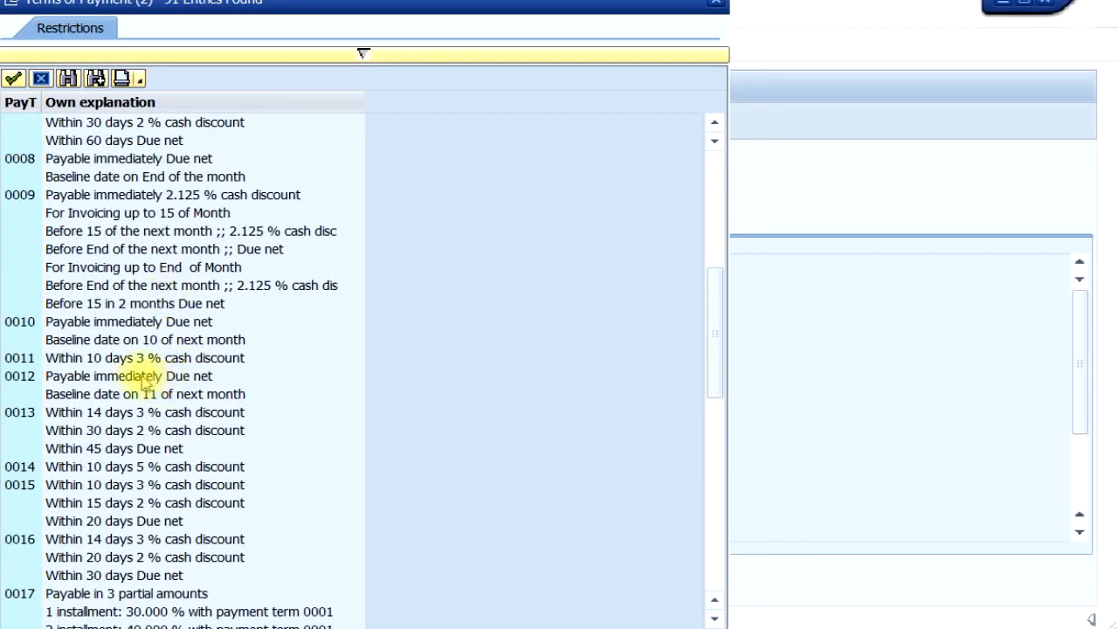
scroll(140, 339, "down", 6)
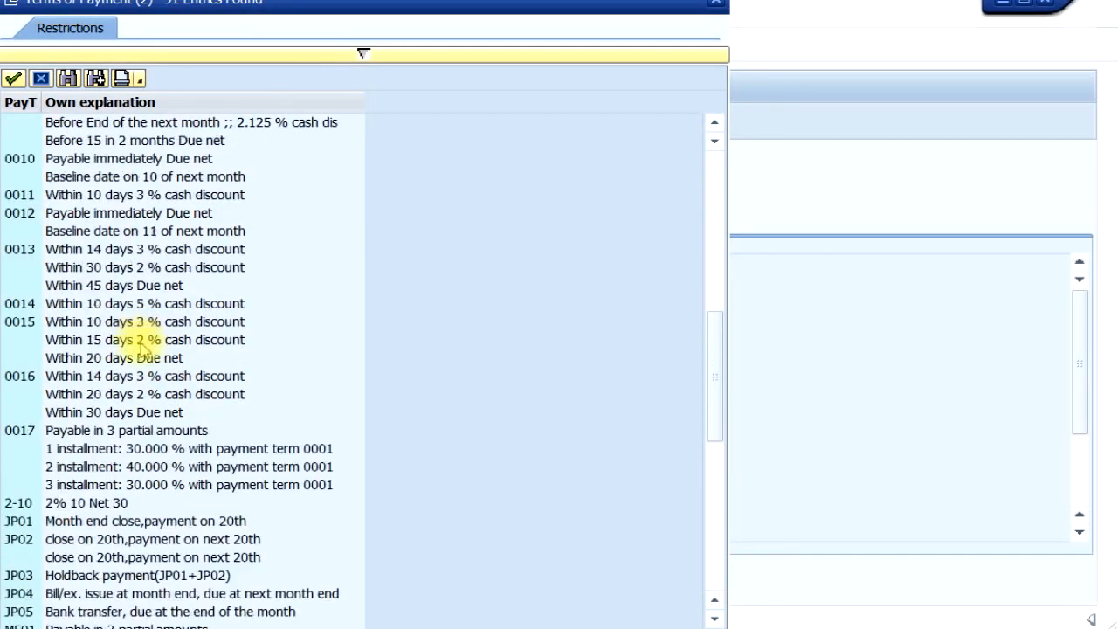
scroll(137, 349, "up", 17)
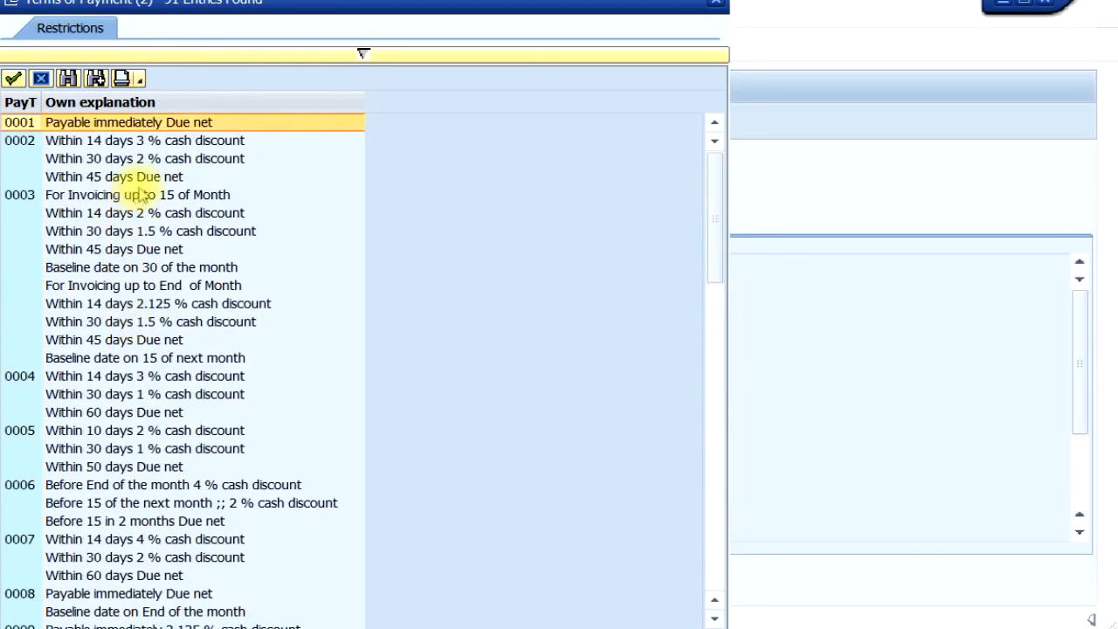
left_click(150, 143)
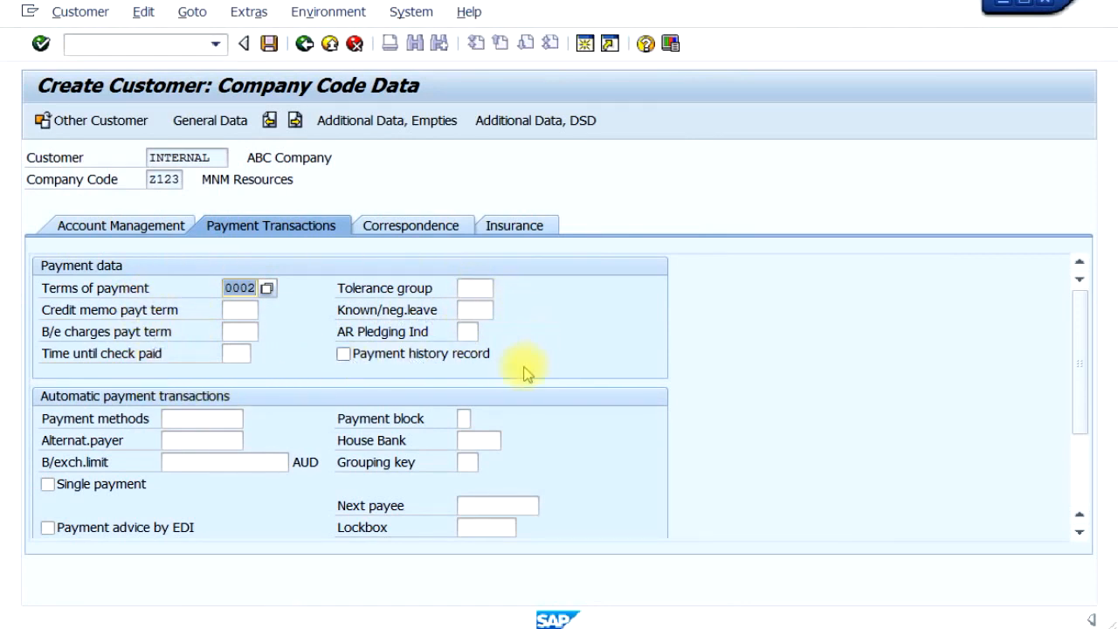
- Review the customer's automatic payment and dunning fields, leave them blank, and save the customer
scroll(511, 382, "down", 2)
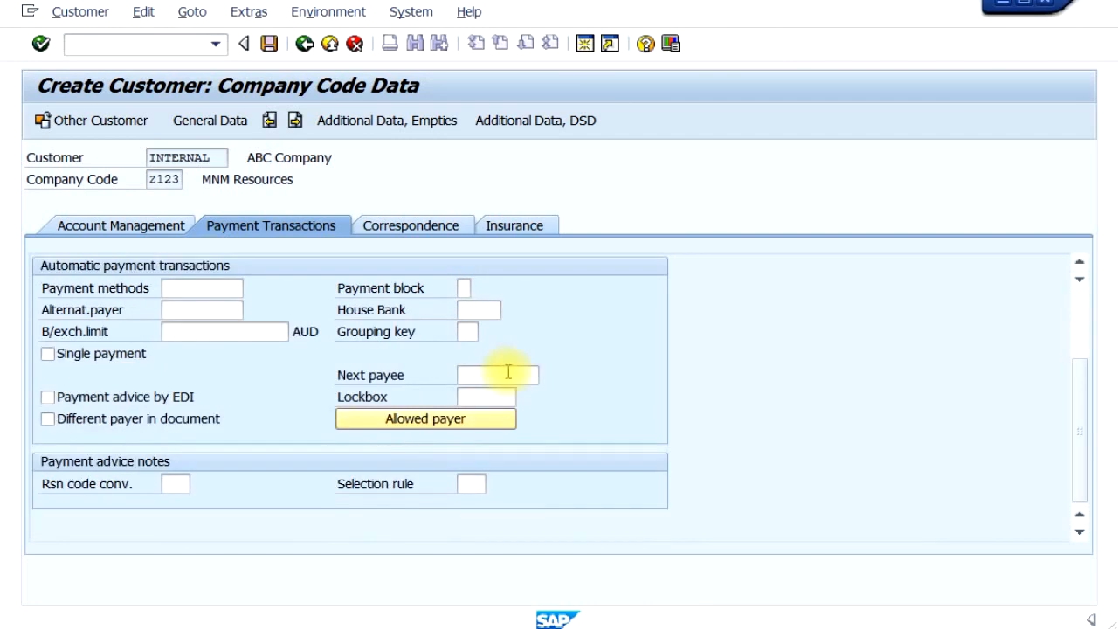
left_click(213, 289)
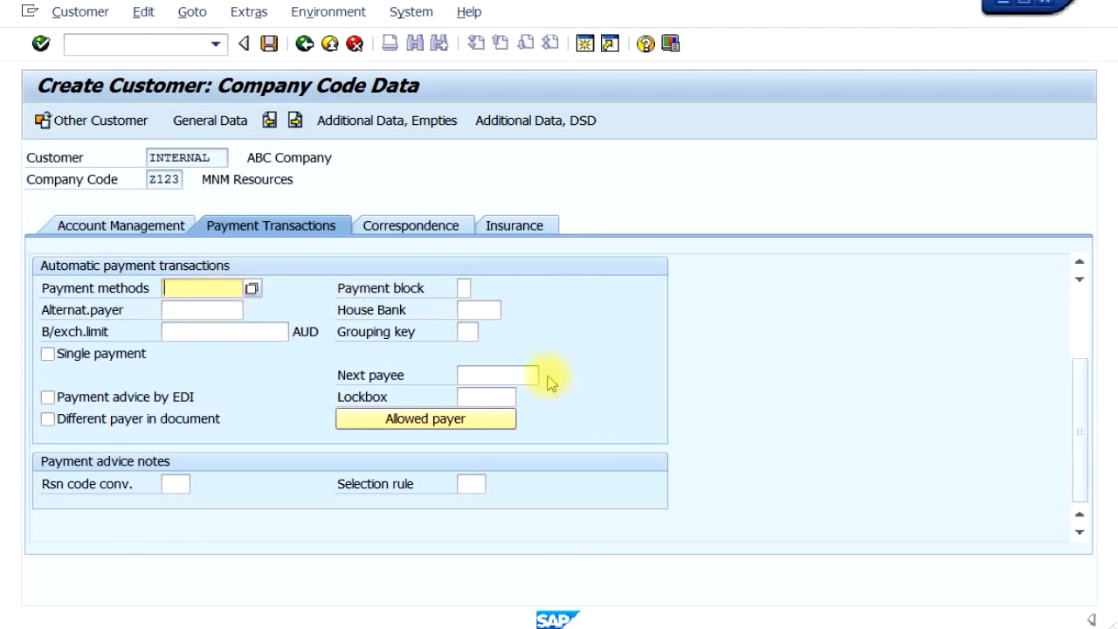
left_click(416, 228)
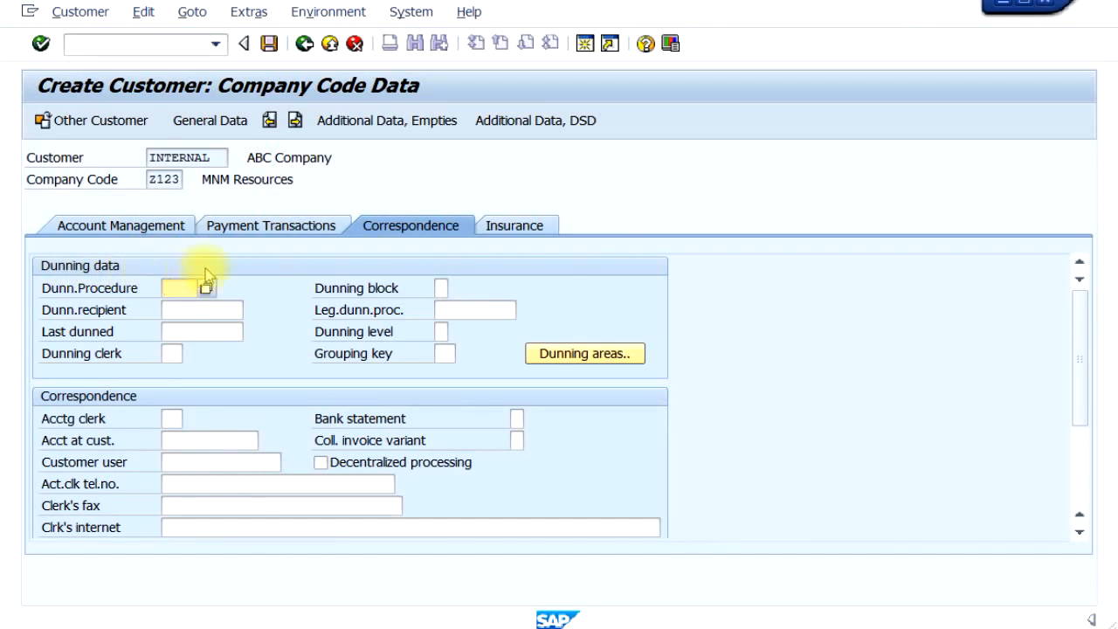
left_click(268, 44)
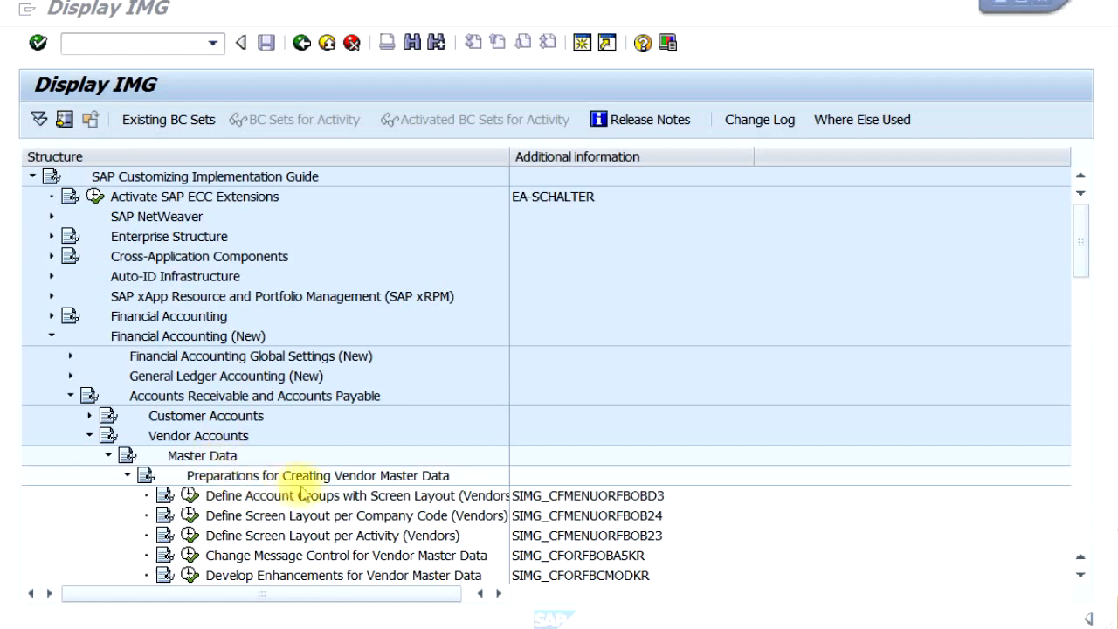
- Create a new vendor account group ZVDO with the name Domestic vendors ZVDO
left_click(264, 496)
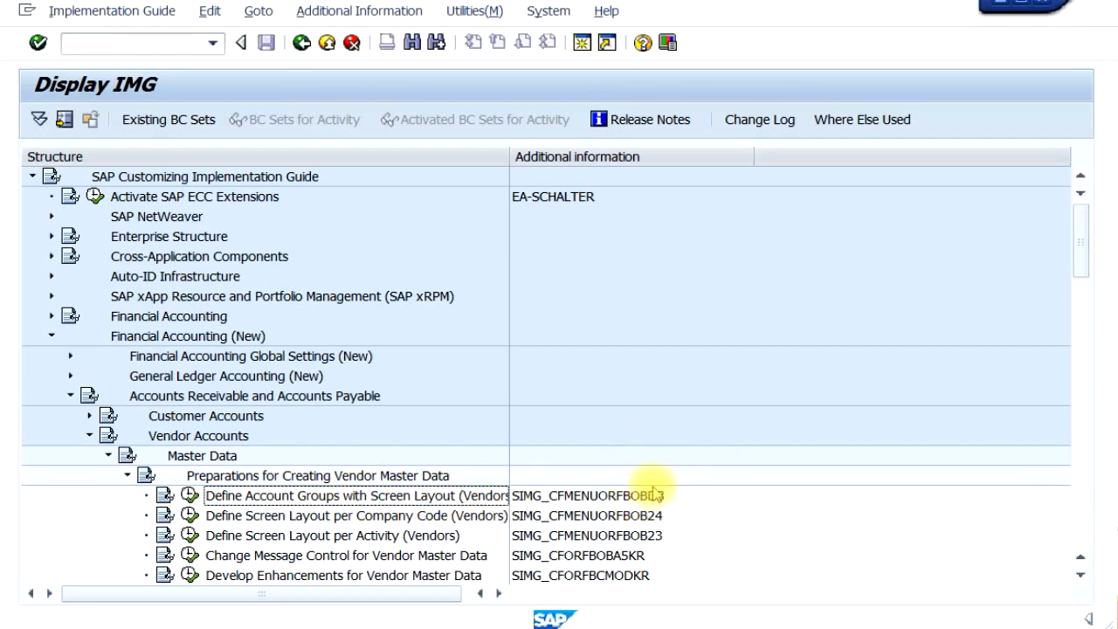
left_click(190, 496)
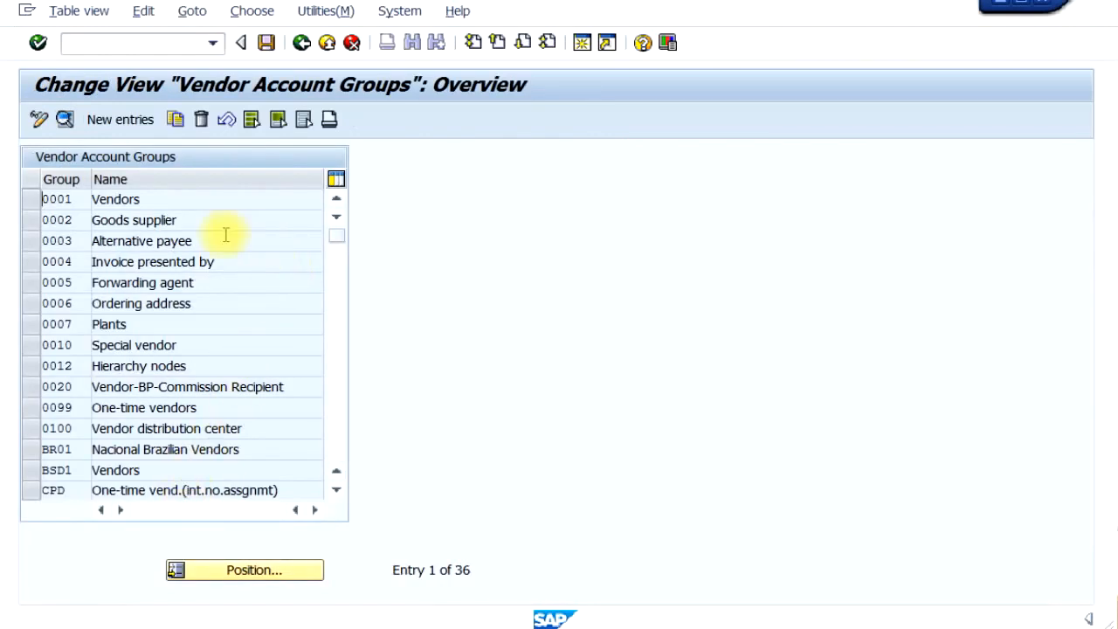
left_click(120, 120)
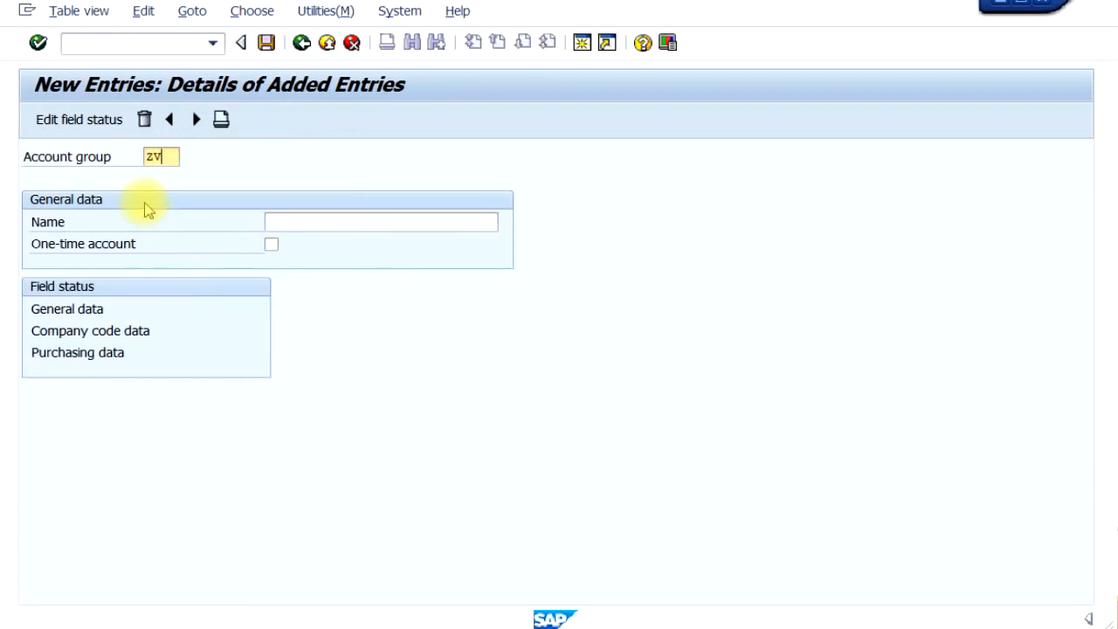
key("Tab")
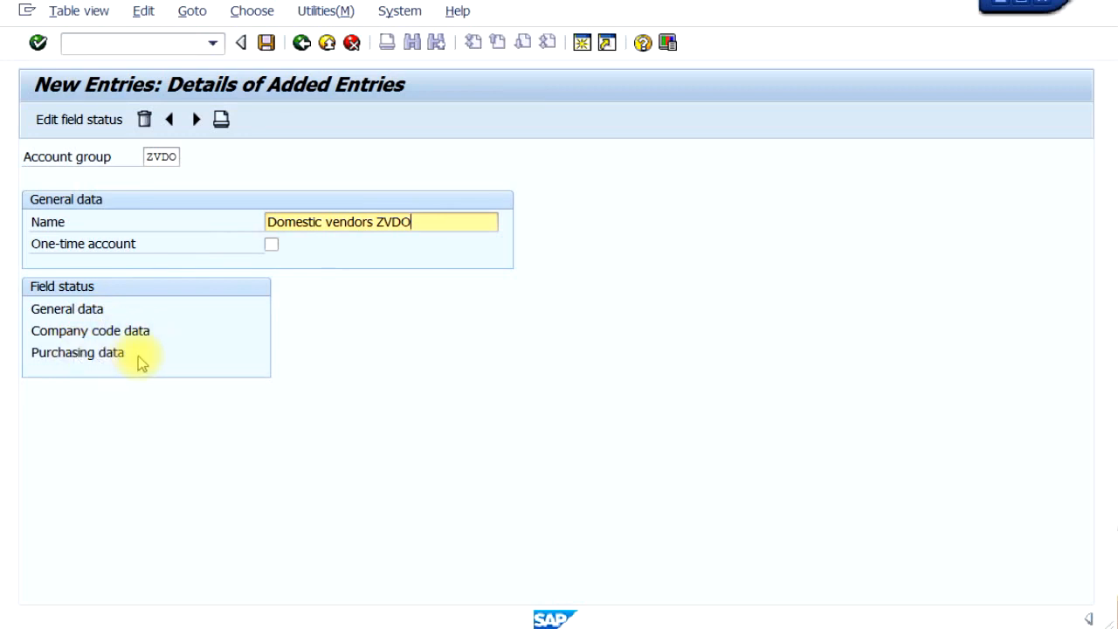
- Examine the Address field status settings in the general data of account group ZVDO
double_click(93, 311)
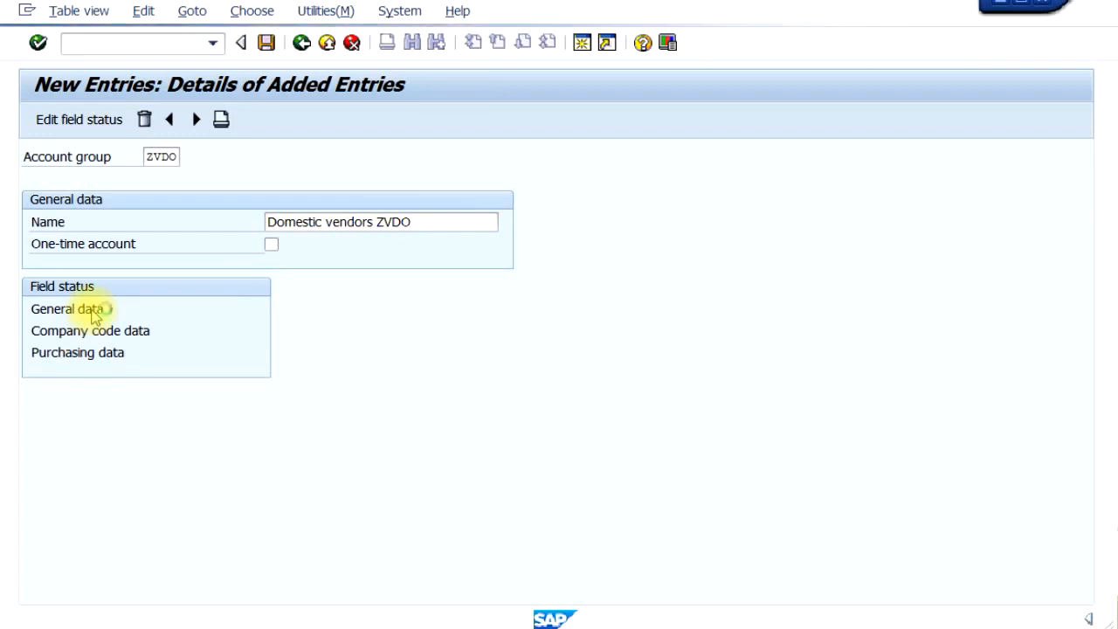
double_click(135, 286)
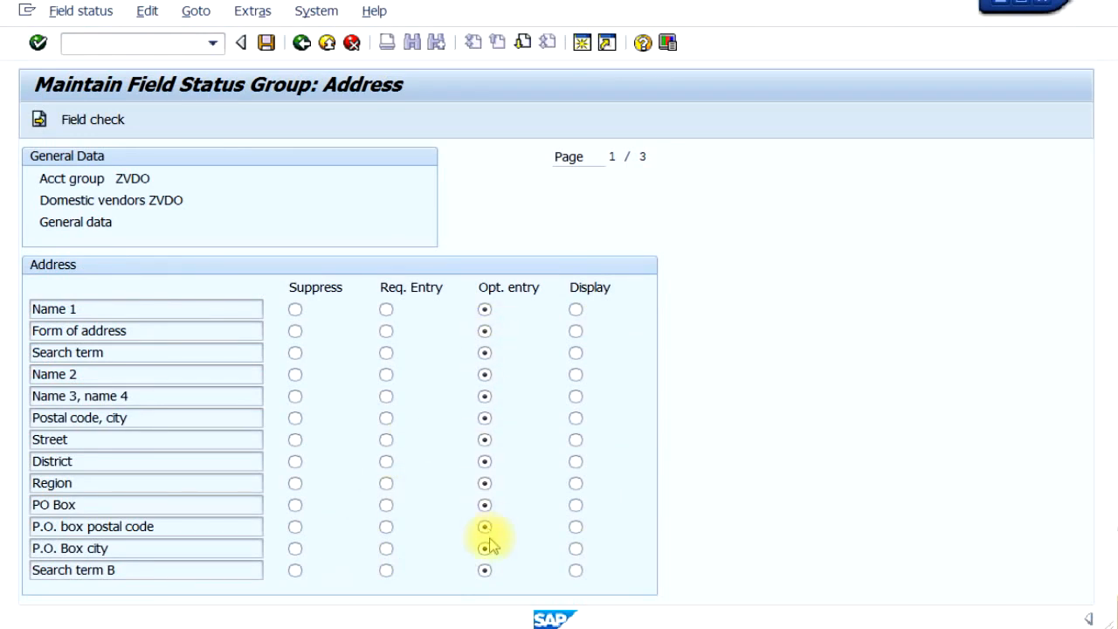
left_click(301, 43)
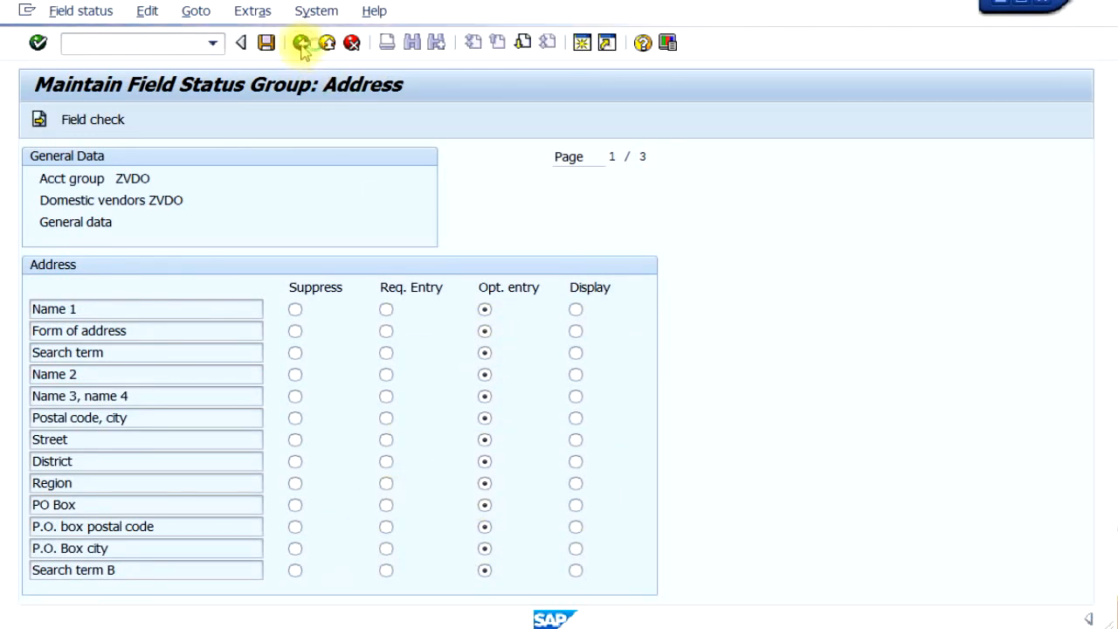
left_click(301, 44)
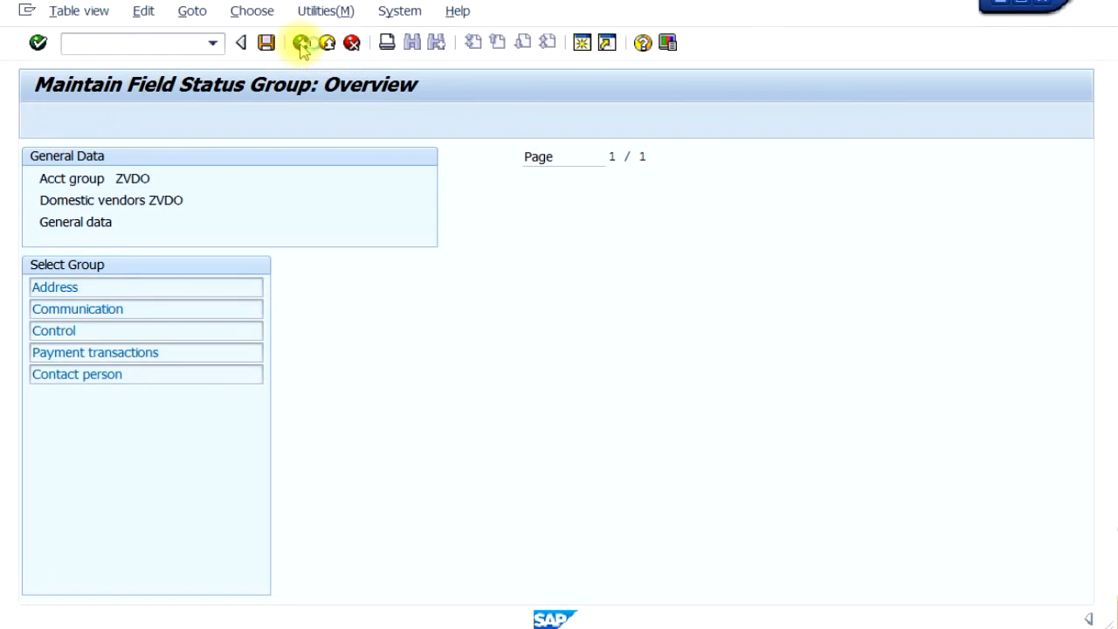
left_click(301, 44)
- Save vendor account group ZVDO to the customizing request Z123 Create Company Code and return to the implementation guide
left_click(267, 42)
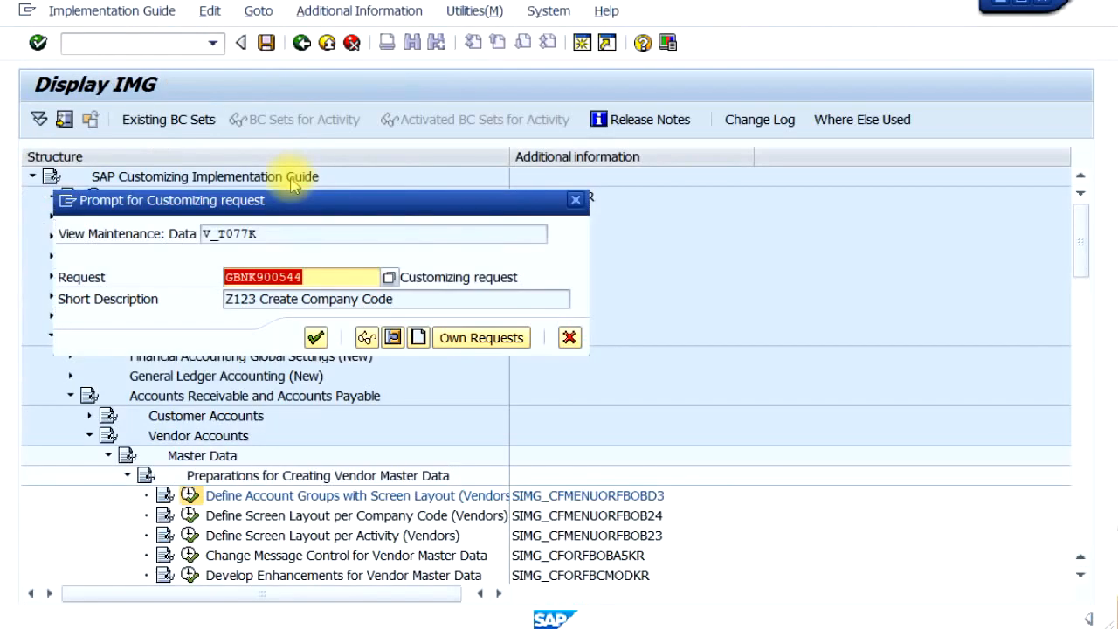
left_click(315, 337)
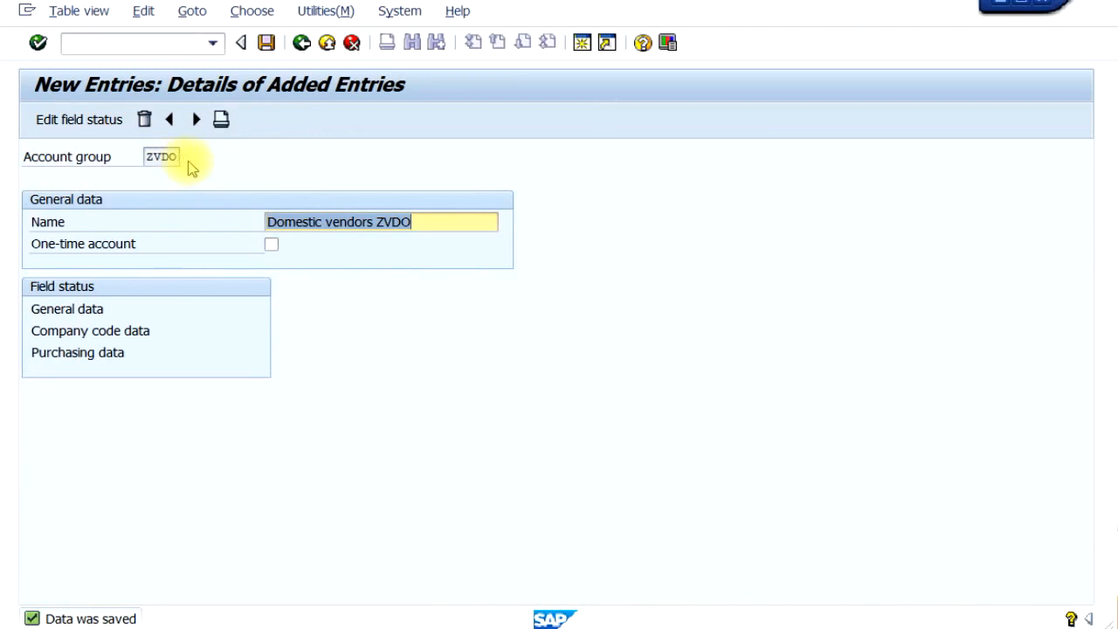
left_click(301, 43)
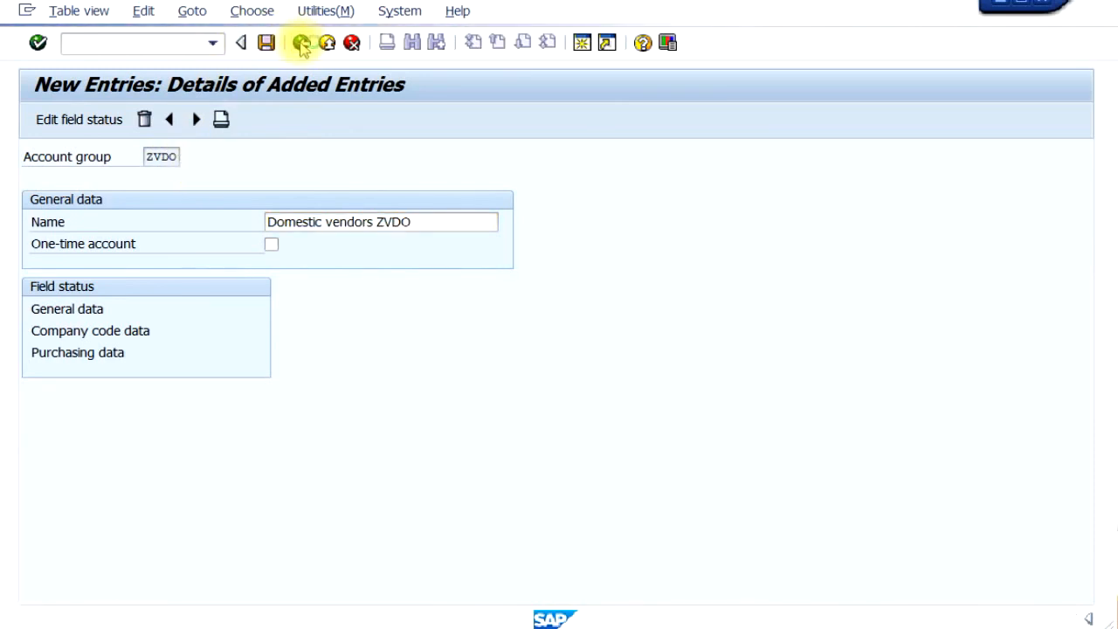
left_click(301, 43)
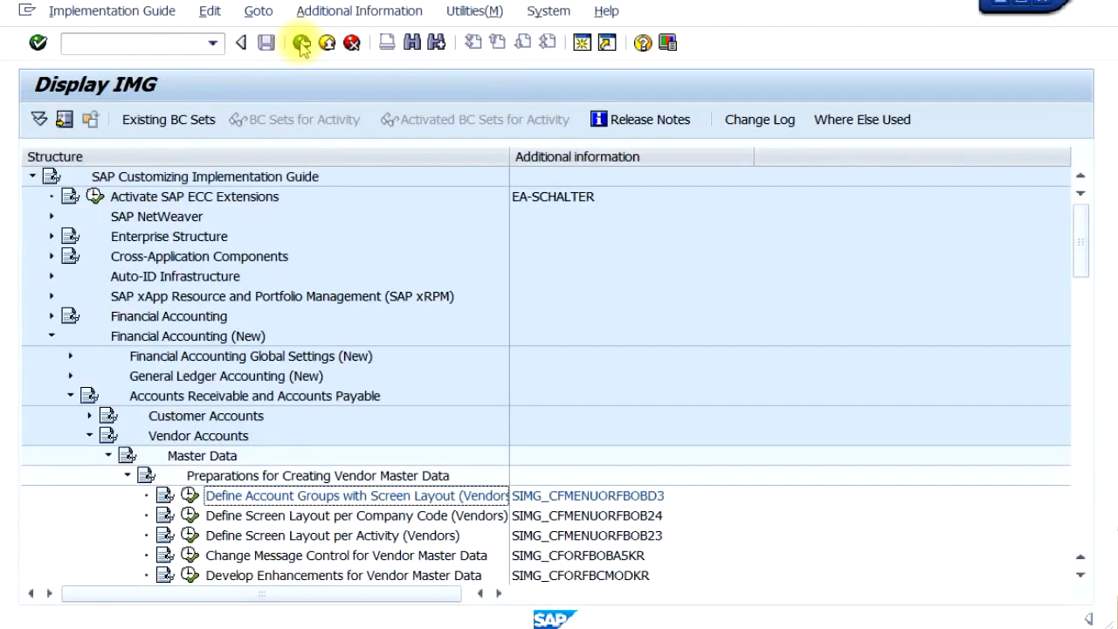
- Open the number range intervals for vendor accounts in change mode from the vendor master data preparations
left_click(316, 517)
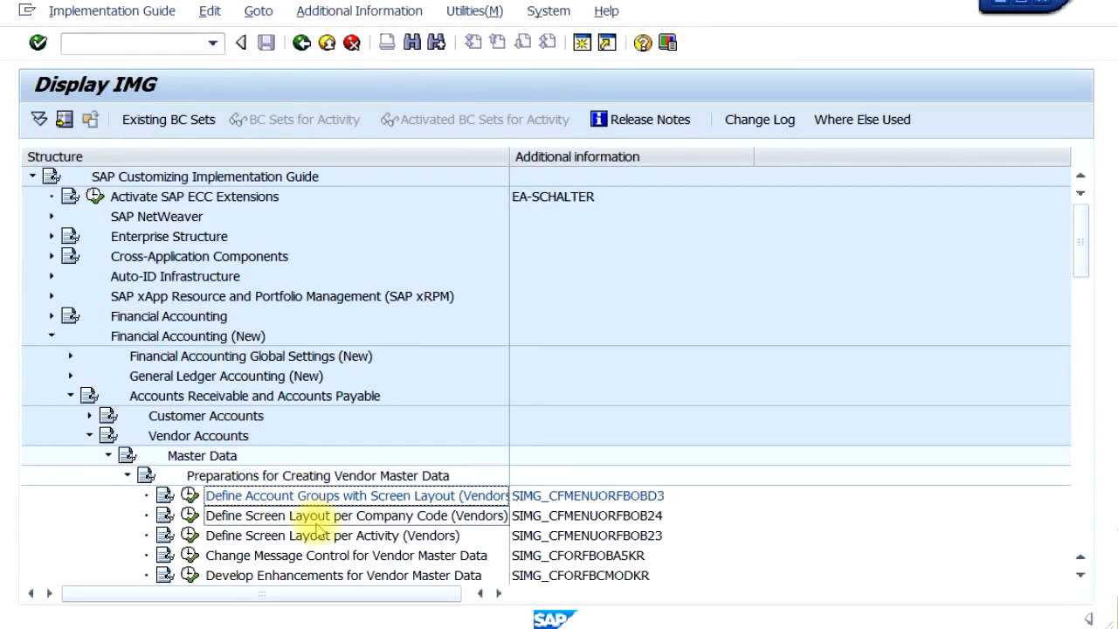
scroll(321, 517, "down", 4)
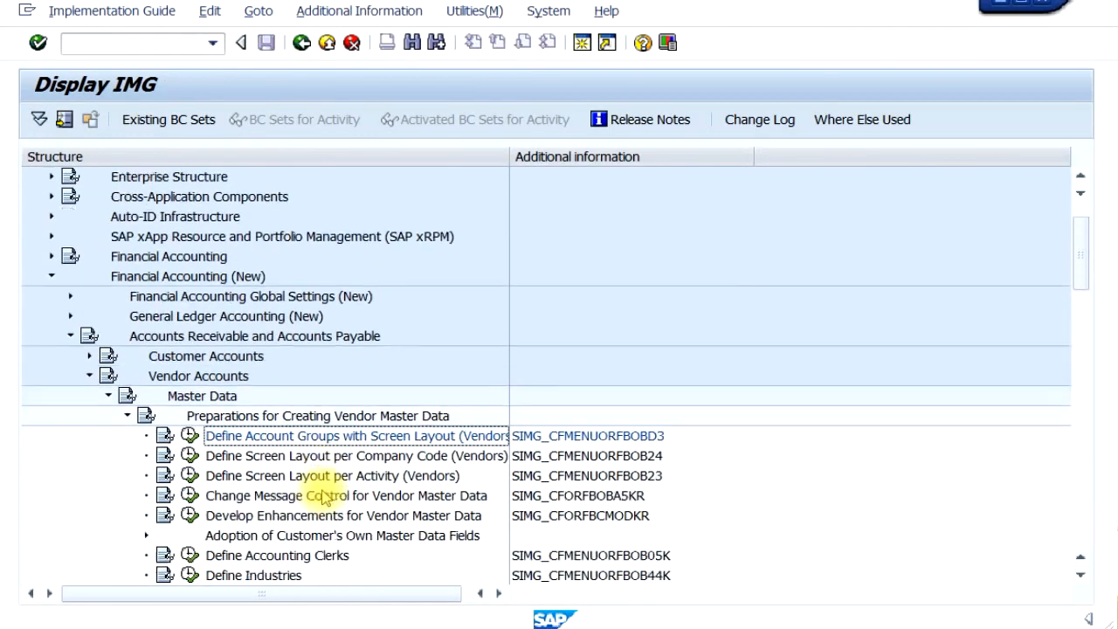
scroll(323, 495, "down", 8)
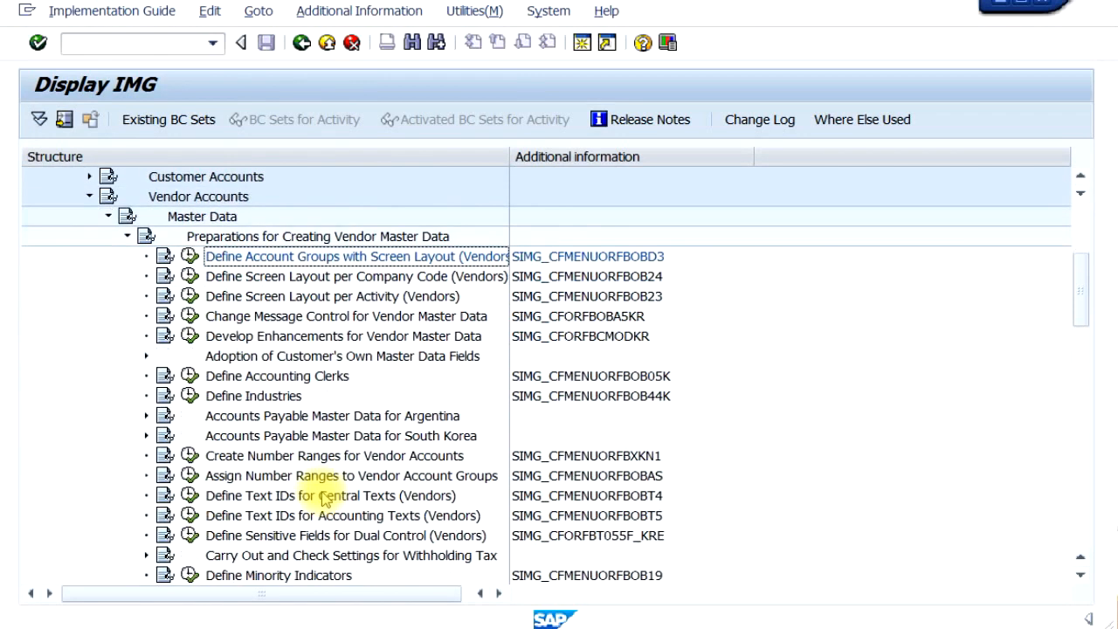
scroll(324, 464, "down", 1)
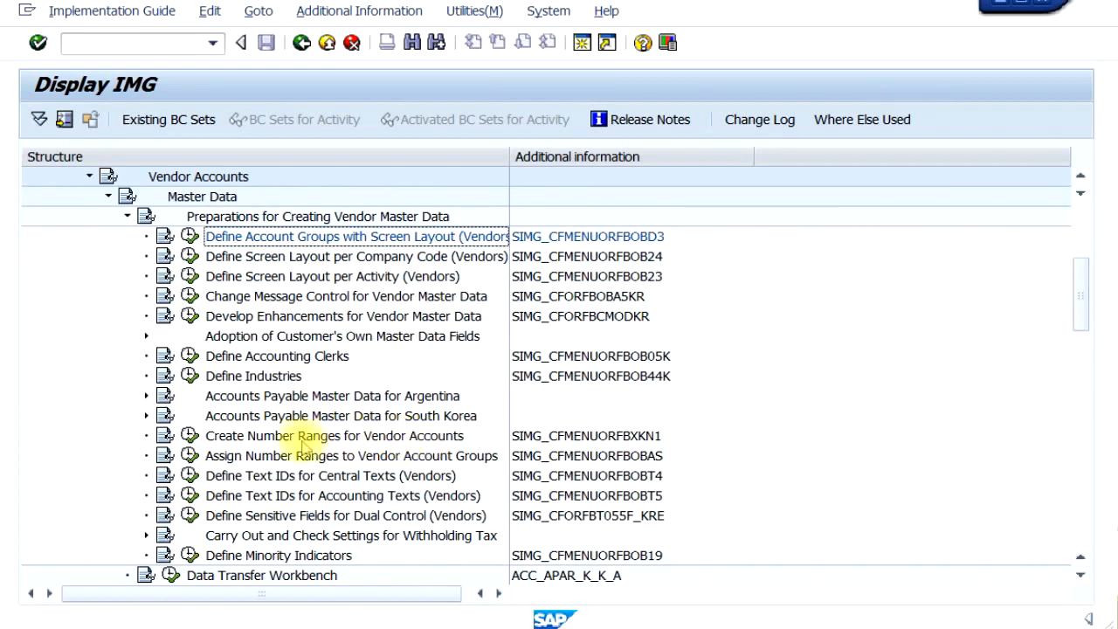
left_click(190, 436)
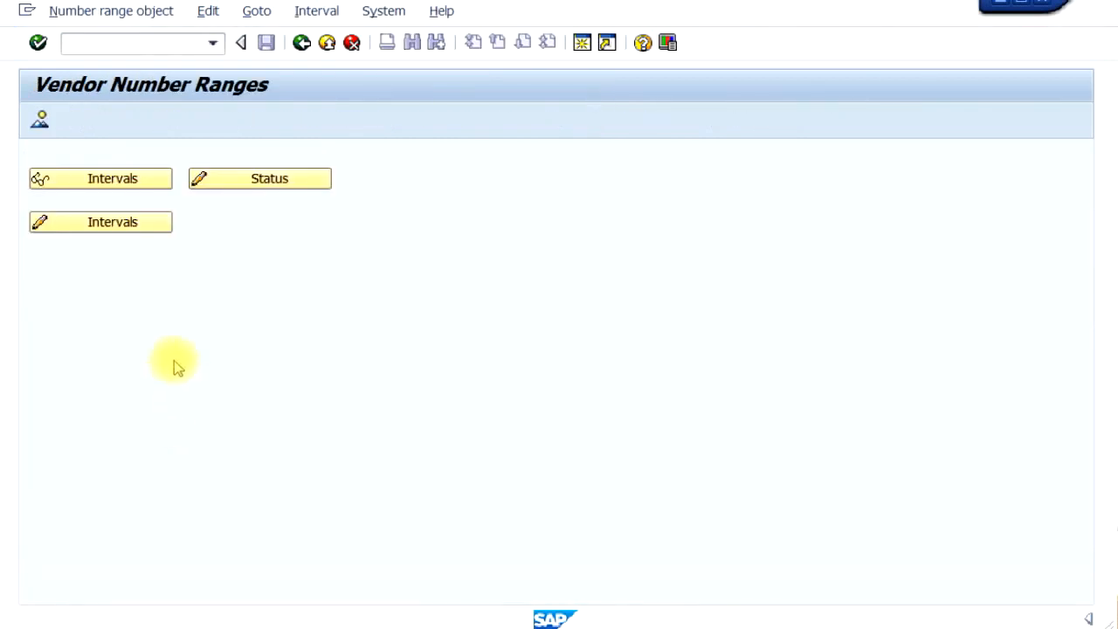
left_click(131, 228)
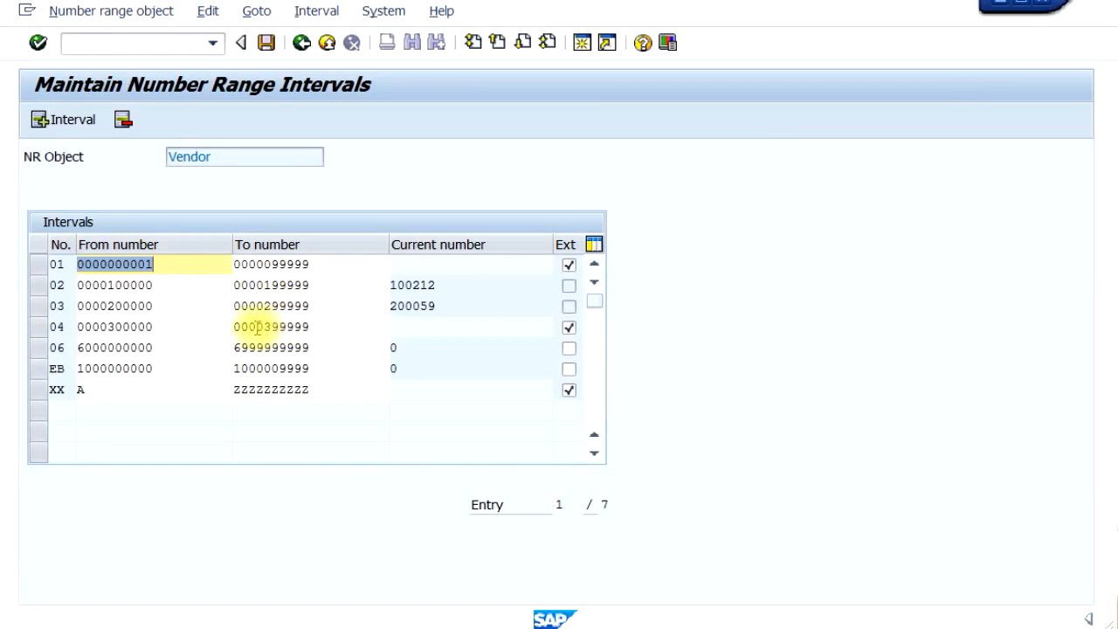
left_click(339, 284)
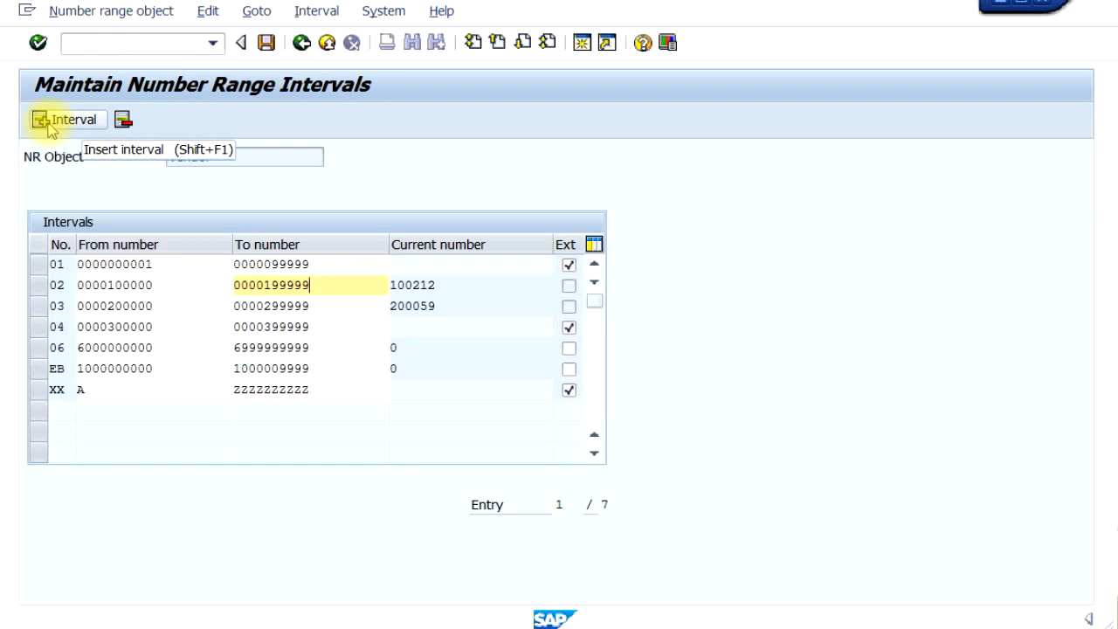
left_click(44, 121)
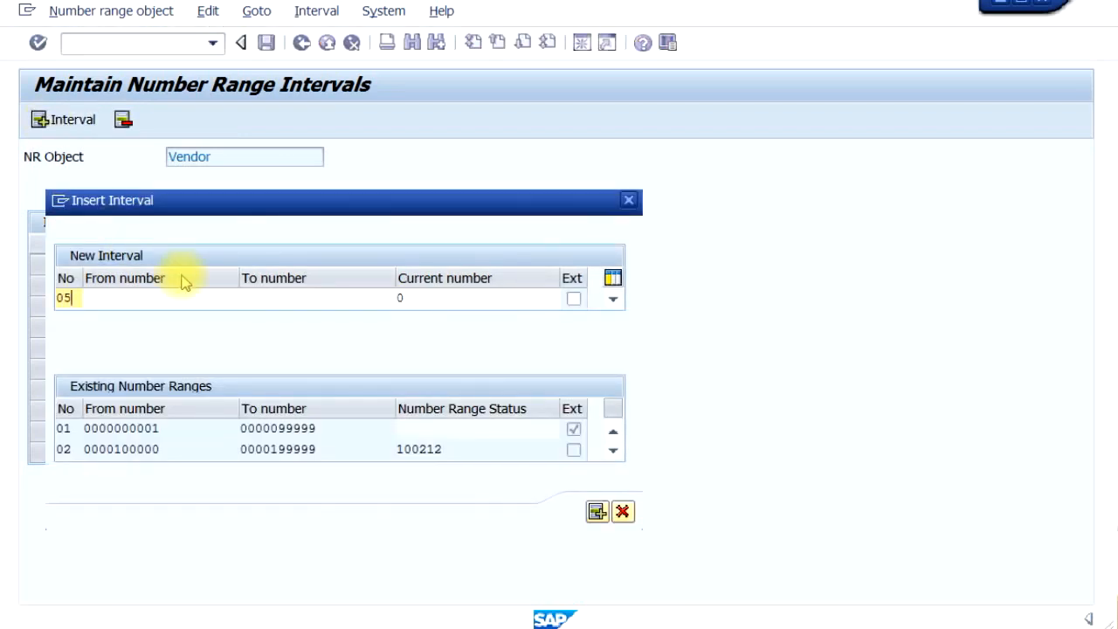
type("0500000")
key("Tab")
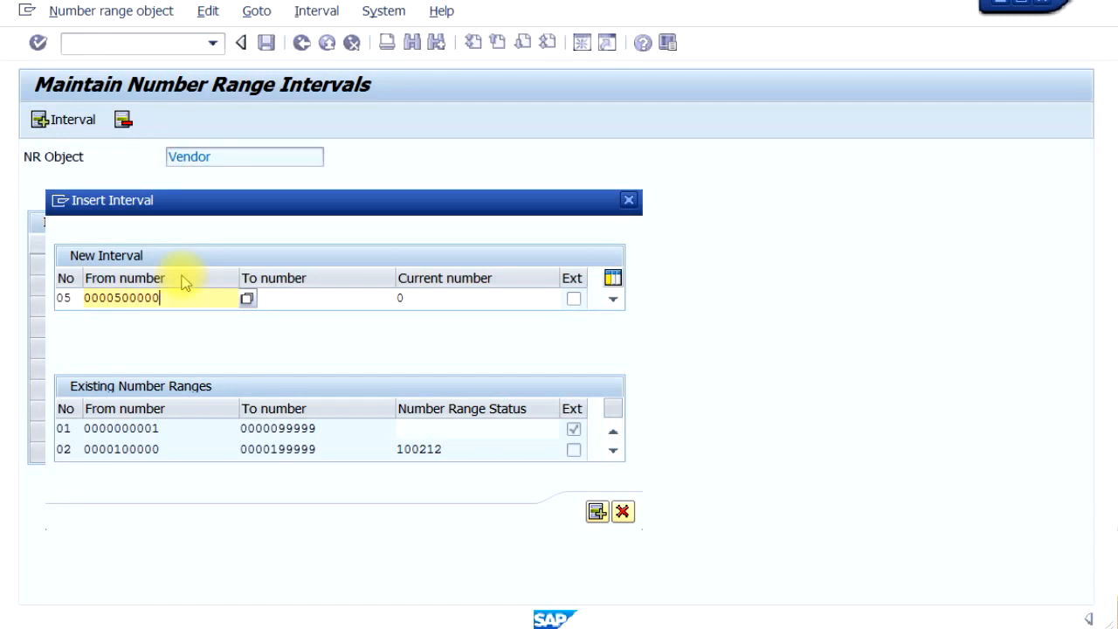
key("Tab")
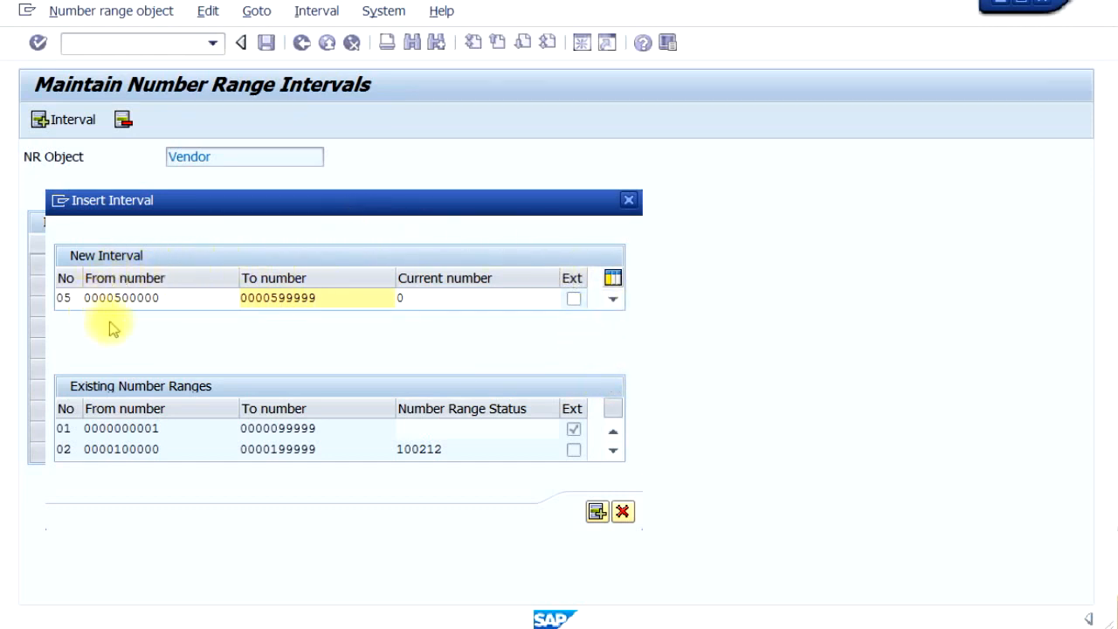
left_click(596, 513)
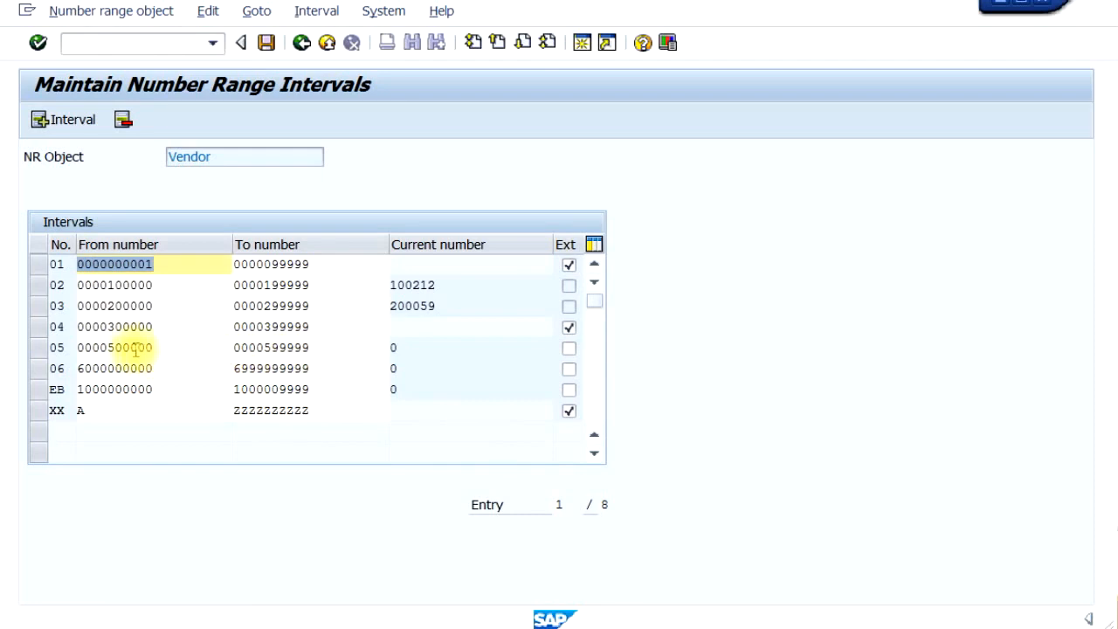
- Save the vendor number range intervals, acknowledge the transport notice and return to the implementation guide
left_click(266, 43)
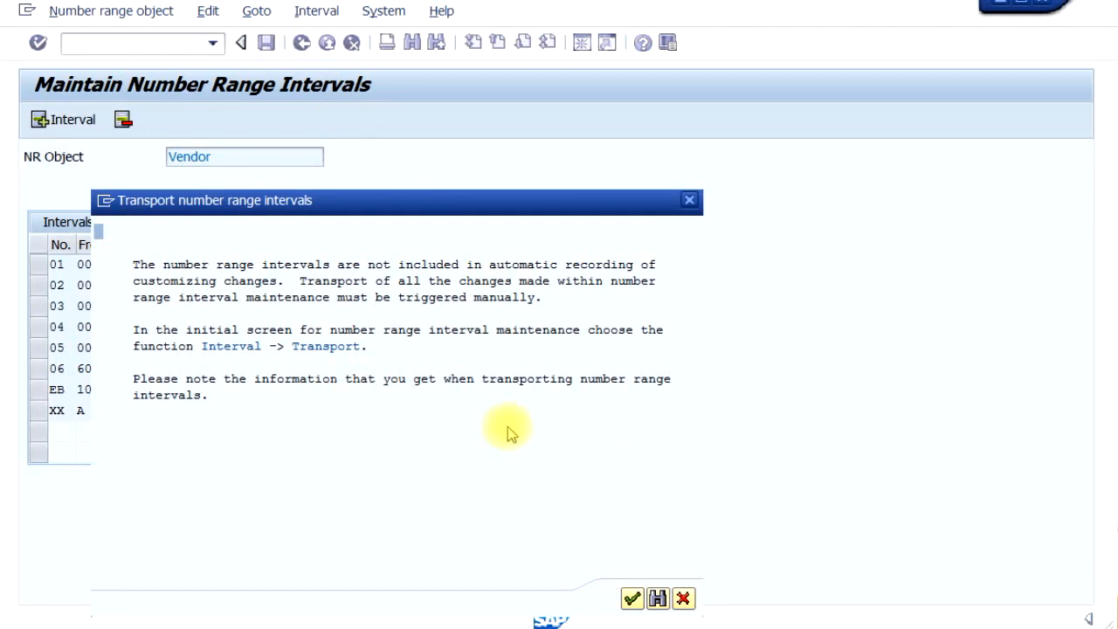
left_click(638, 601)
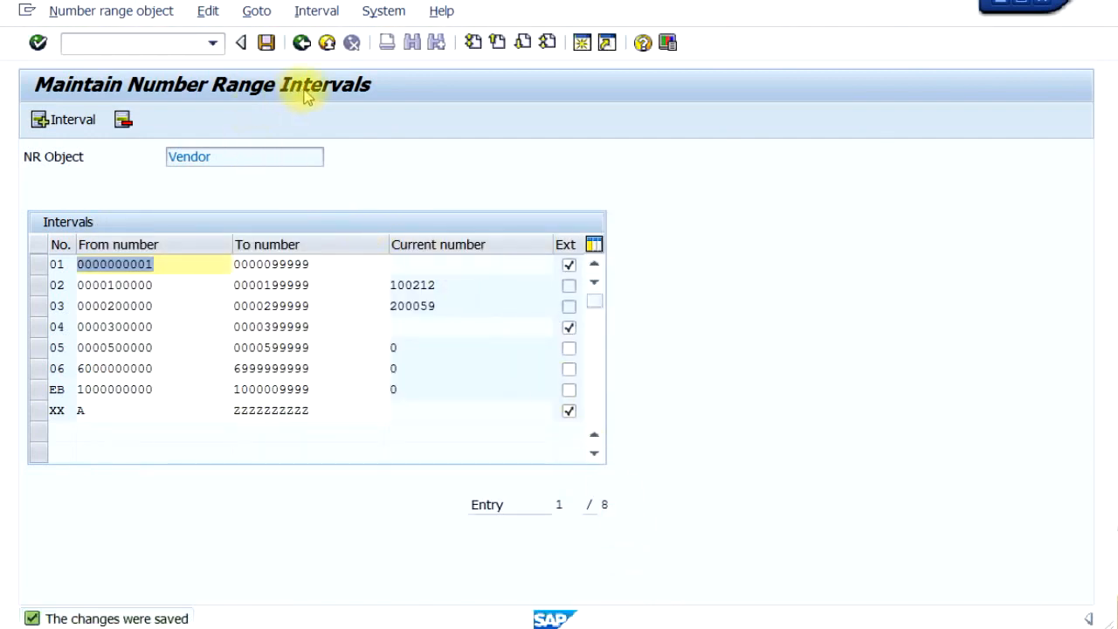
left_click(302, 44)
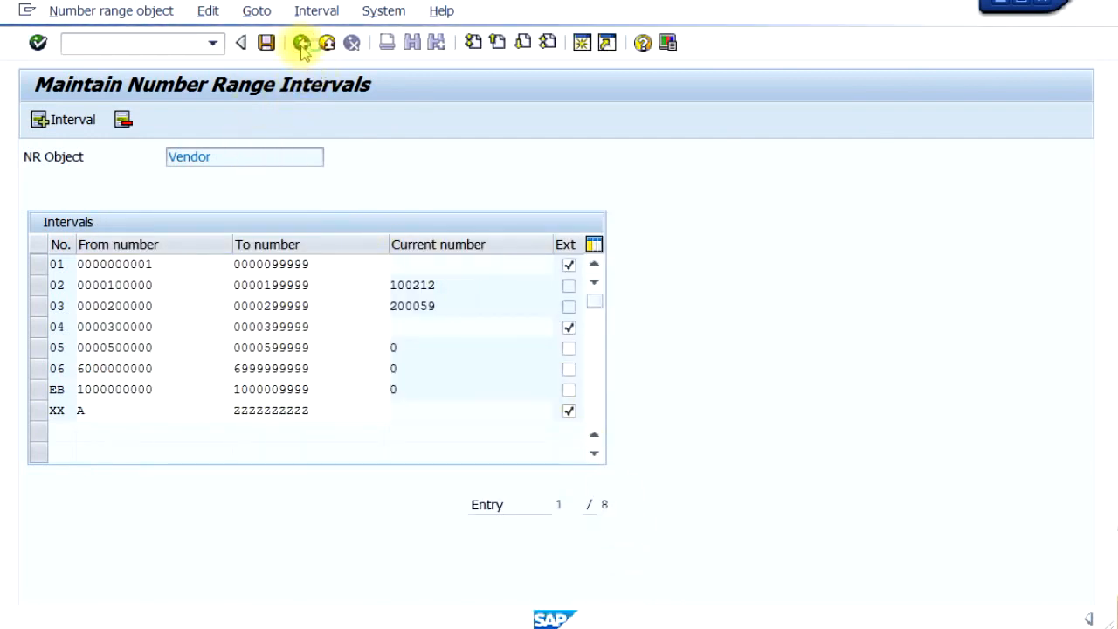
left_click(302, 44)
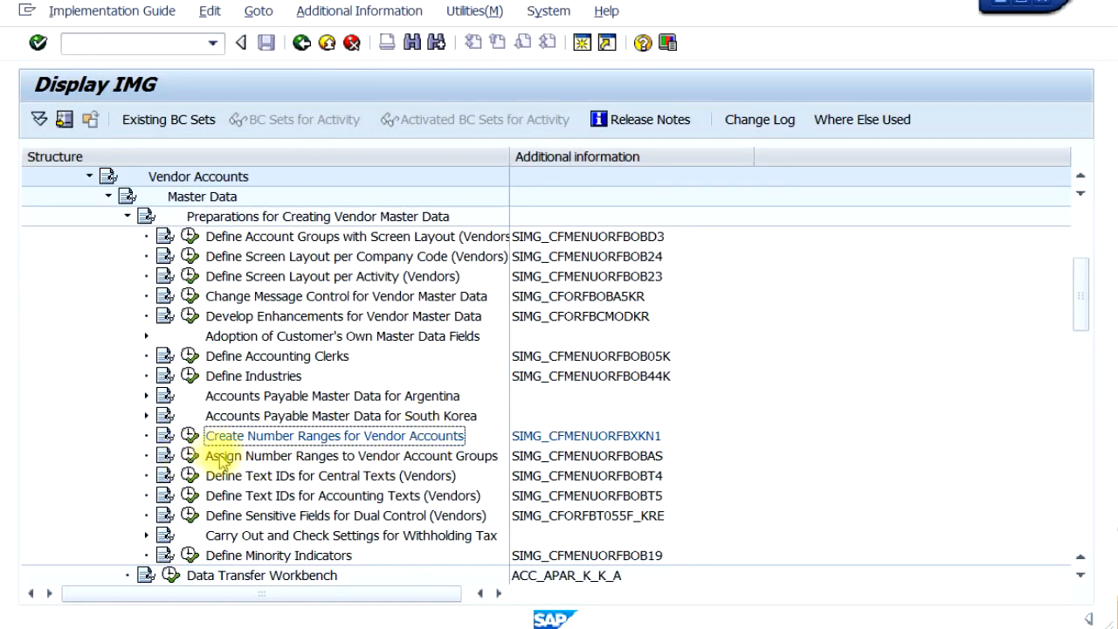
- Assign number range 05 to vendor account group ZVDO and save it to the customizing request Z123 Create Company Code
left_click(190, 455)
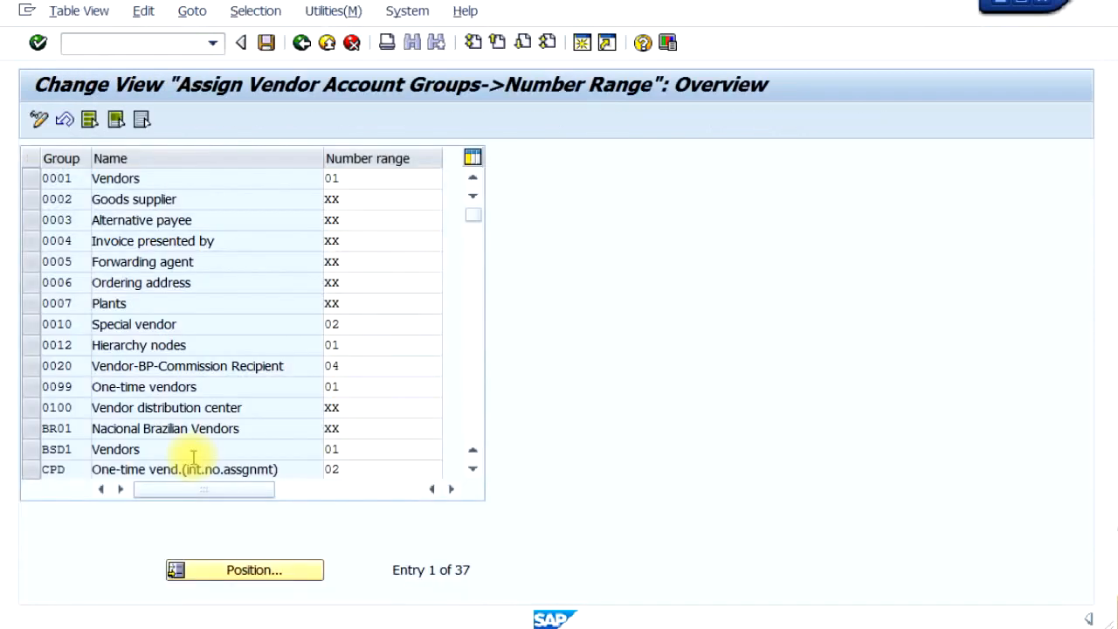
left_click(283, 575)
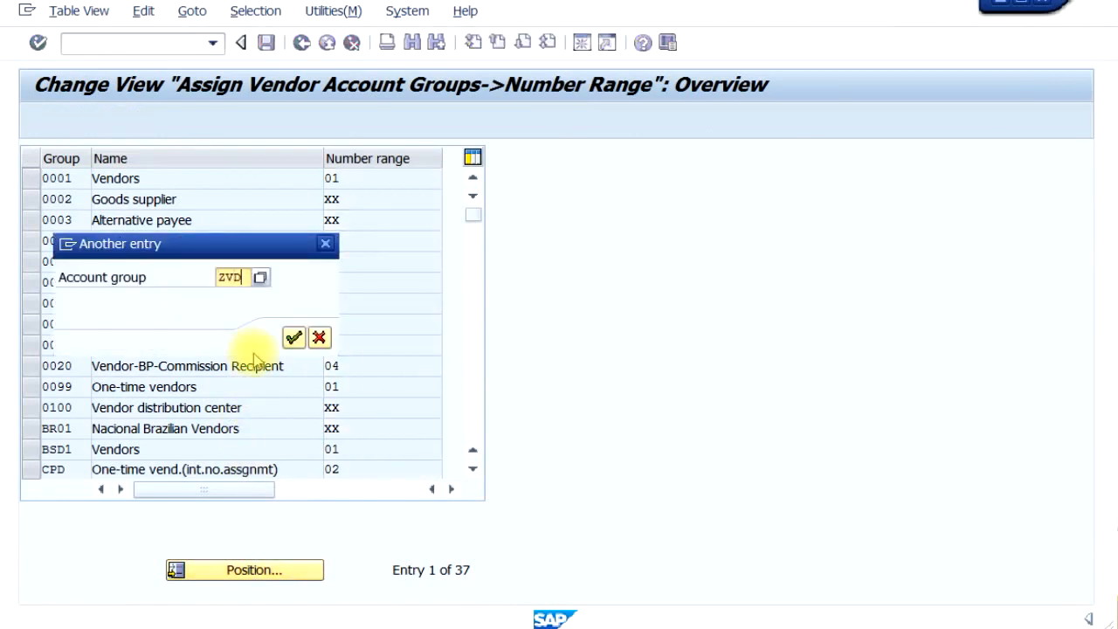
type("ZVDO")
key("Return")
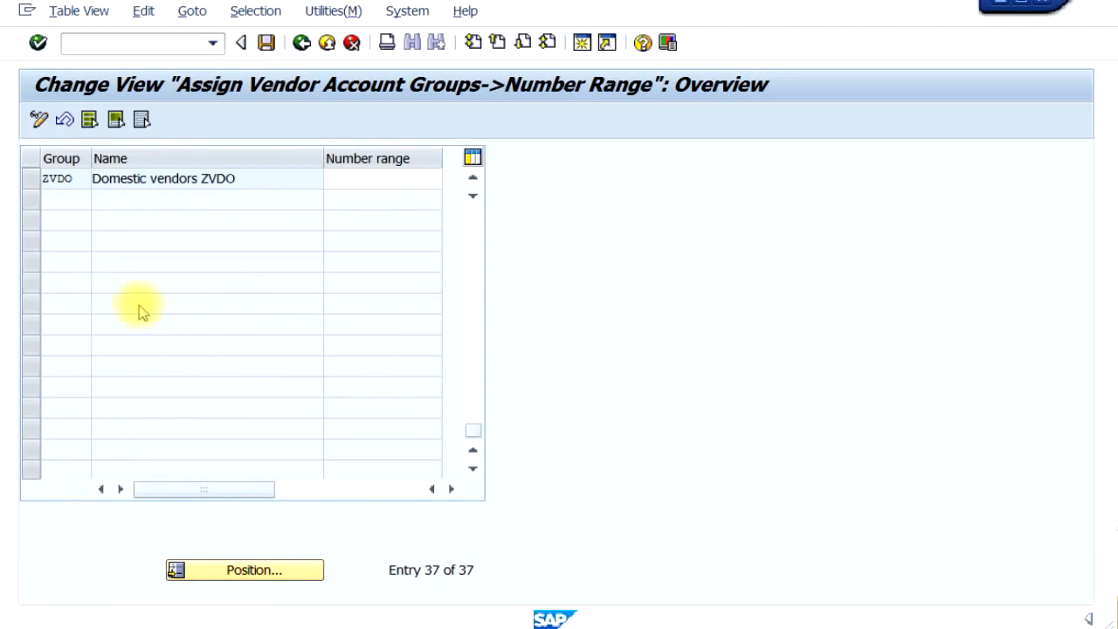
left_click(370, 179)
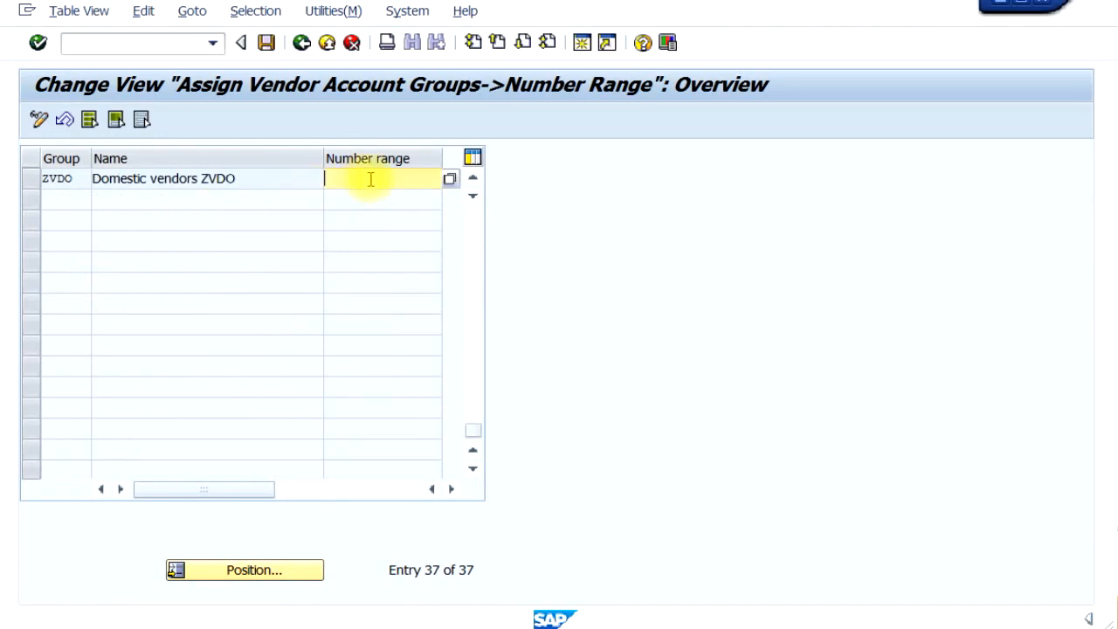
left_click(449, 179)
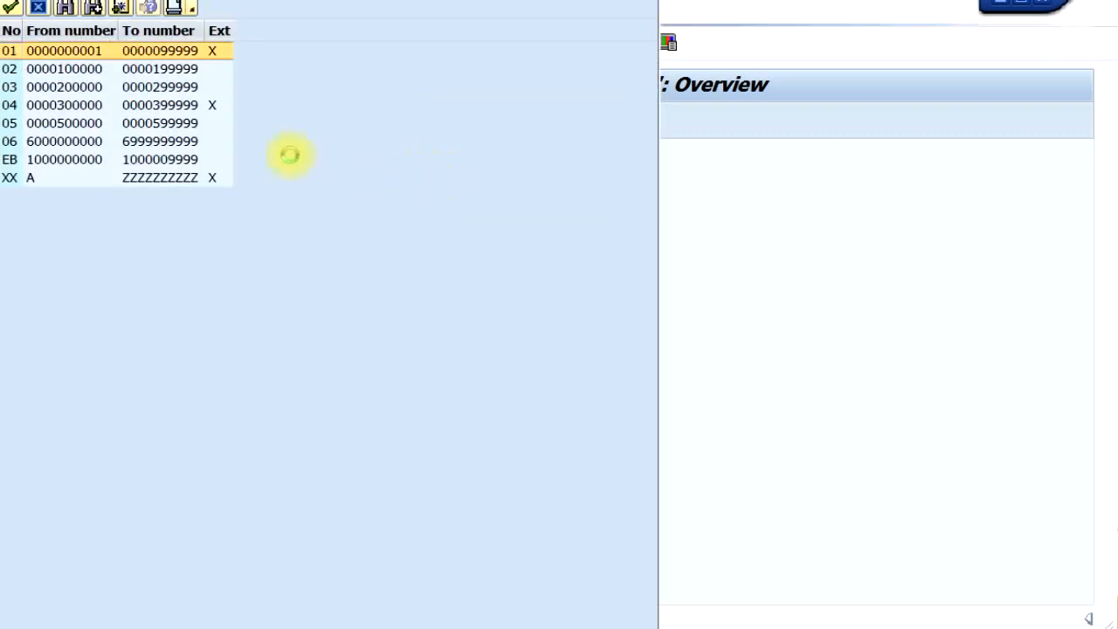
left_click(68, 124)
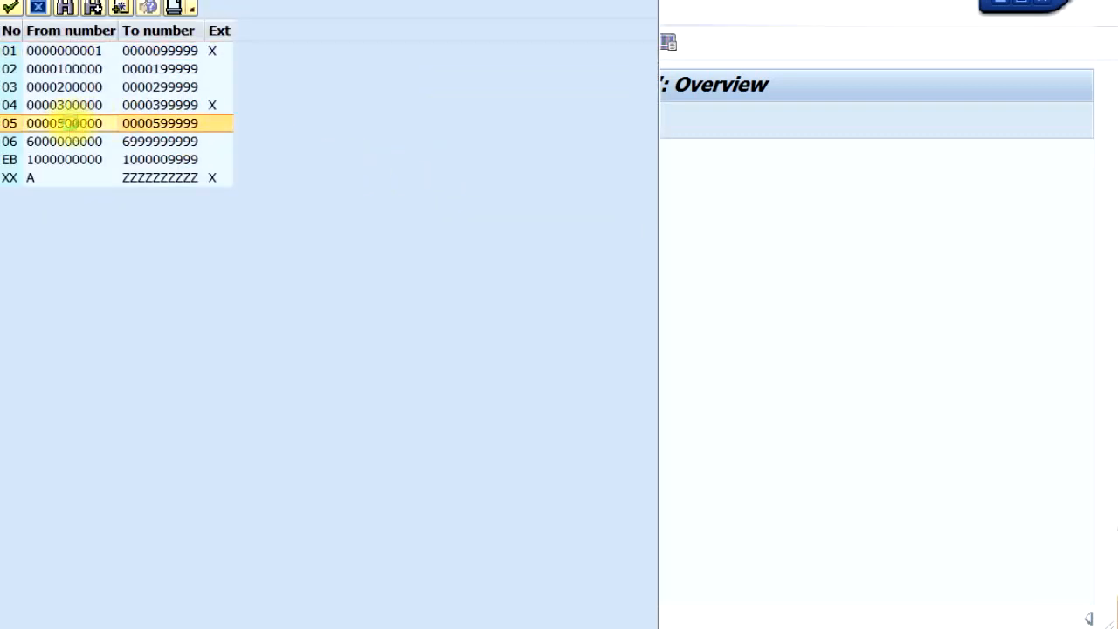
double_click(68, 123)
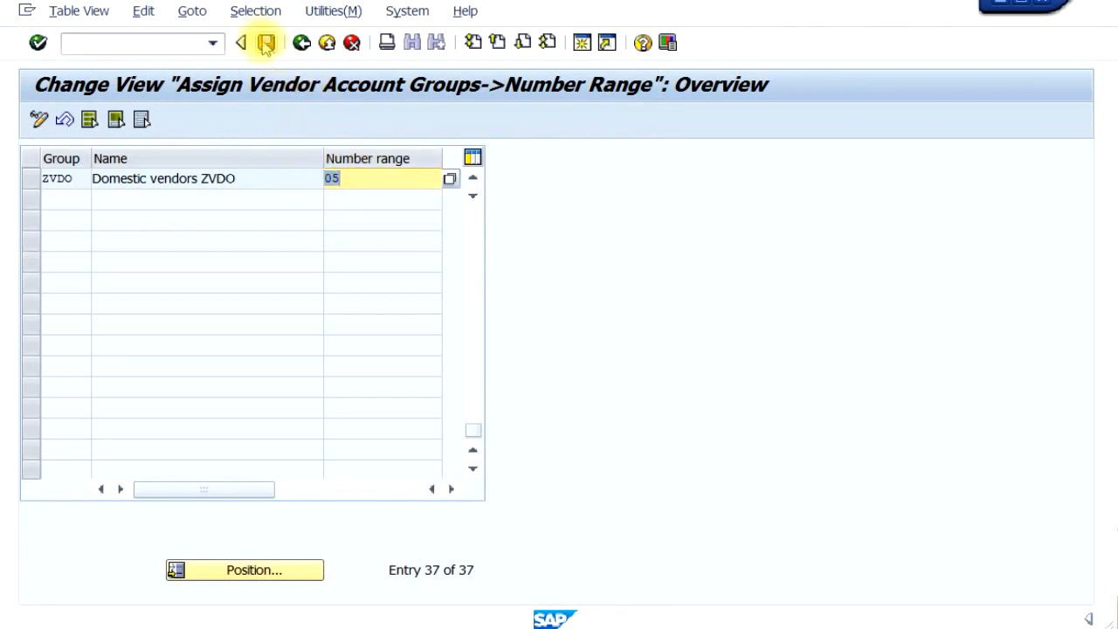
left_click(267, 44)
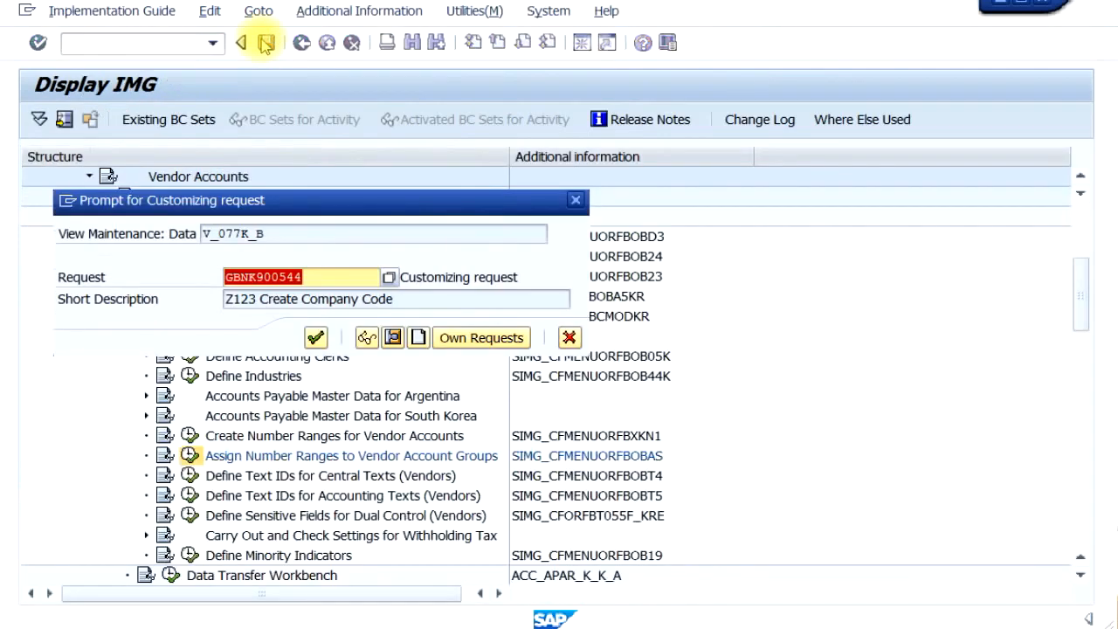
left_click(316, 339)
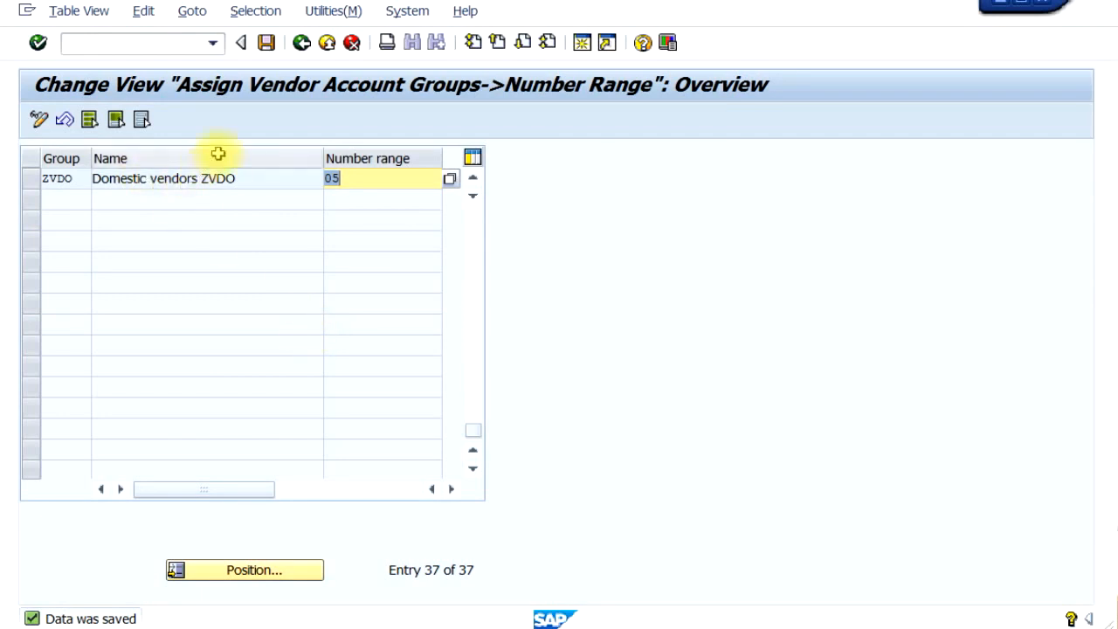
- Start creating G/L account 201000 for company code Z123 with transaction FS00 in a new session
left_click(582, 44)
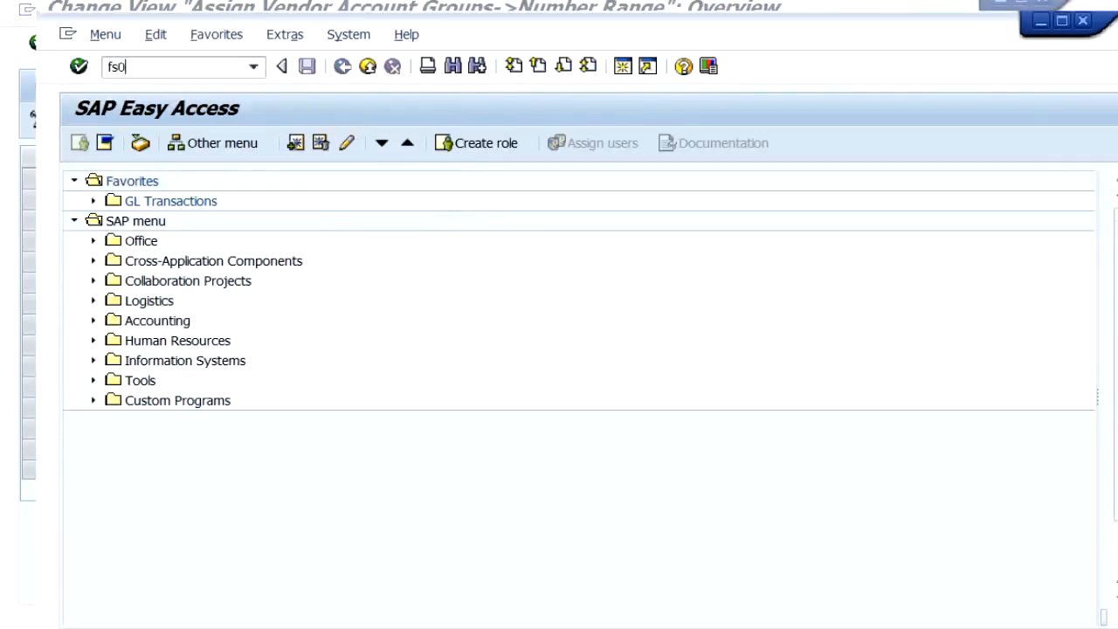
type("fs00")
key("Return")
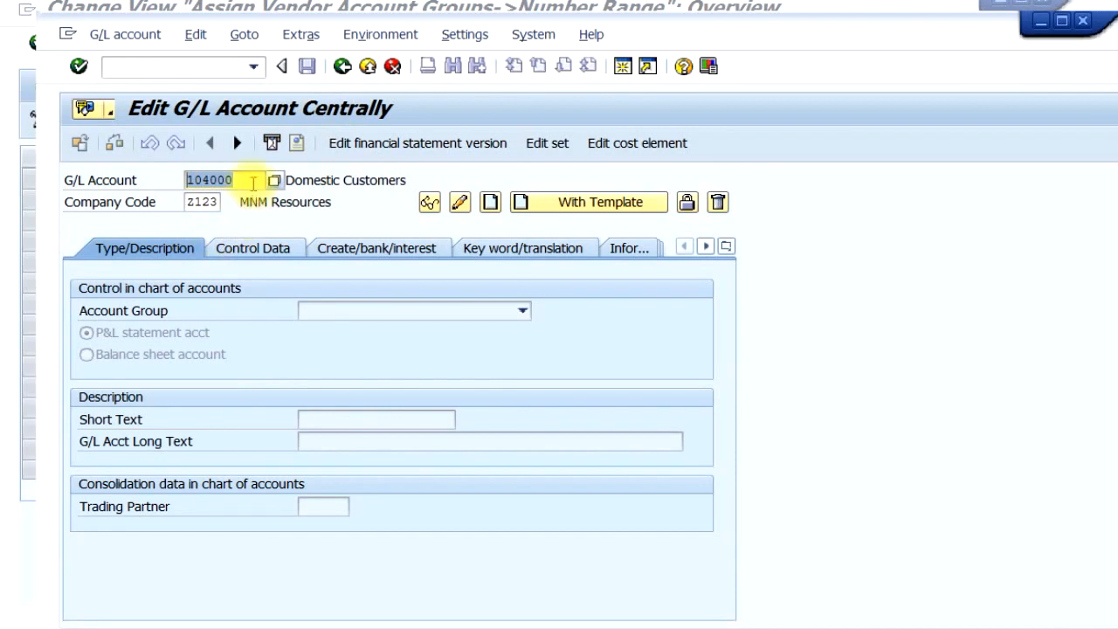
type("2")
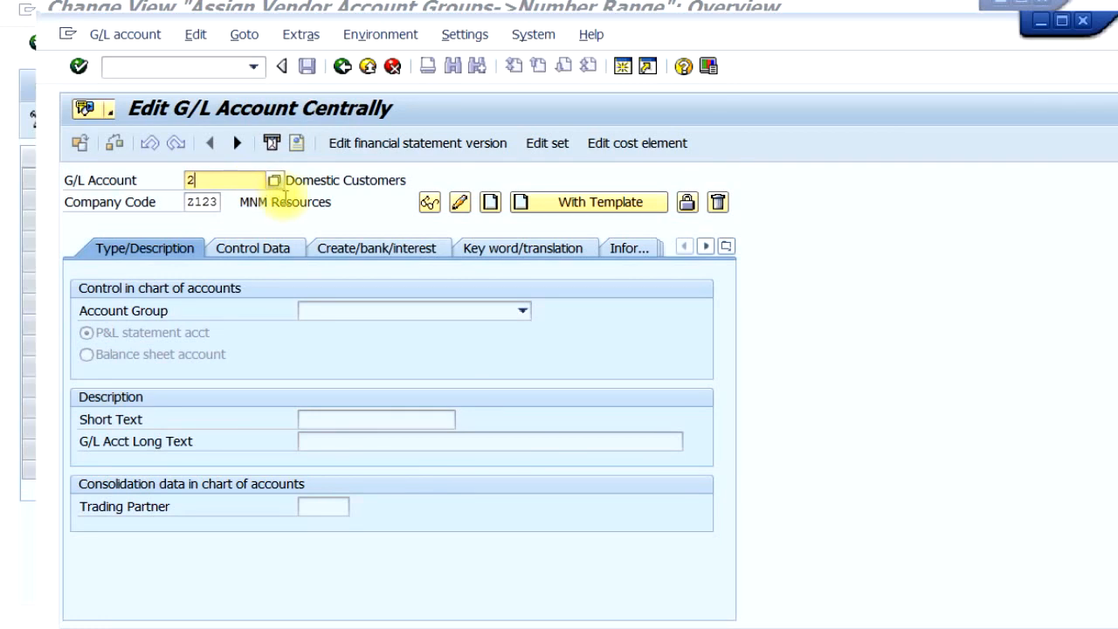
type("01000")
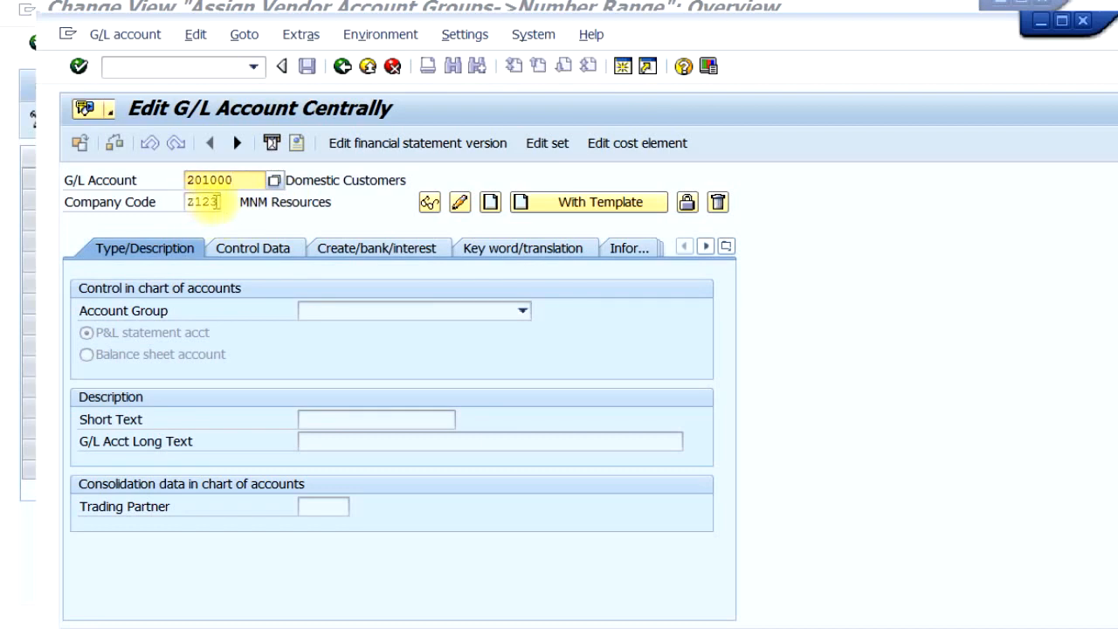
left_click(490, 204)
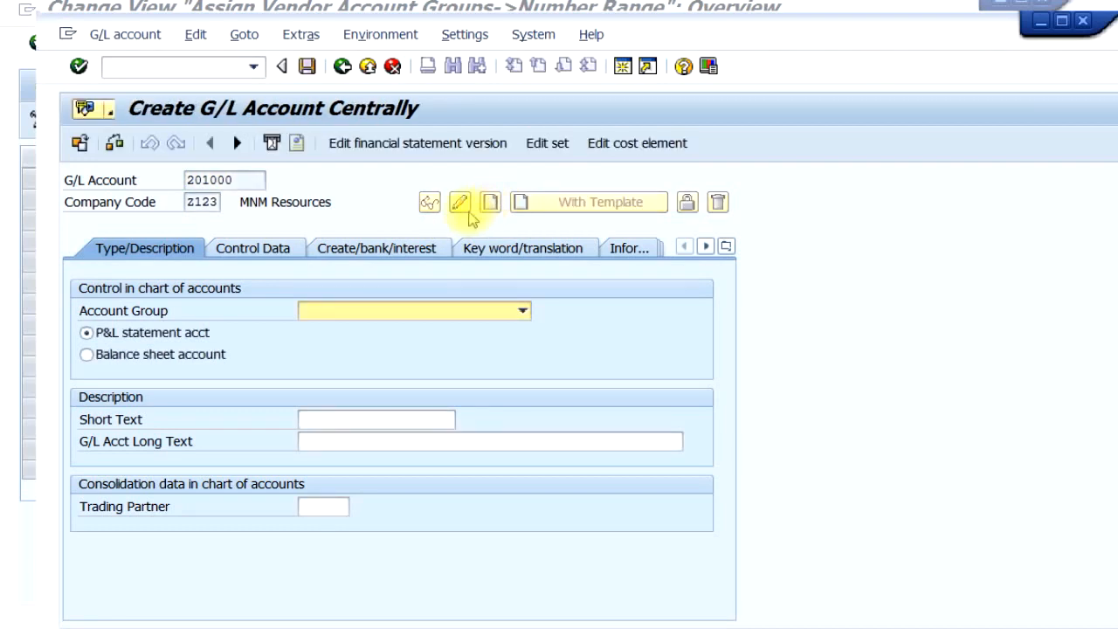
- Classify the G/L account as a Liabilities balance sheet account with short text Domestic Vendors and long text Domestic vendors
left_click(403, 313)
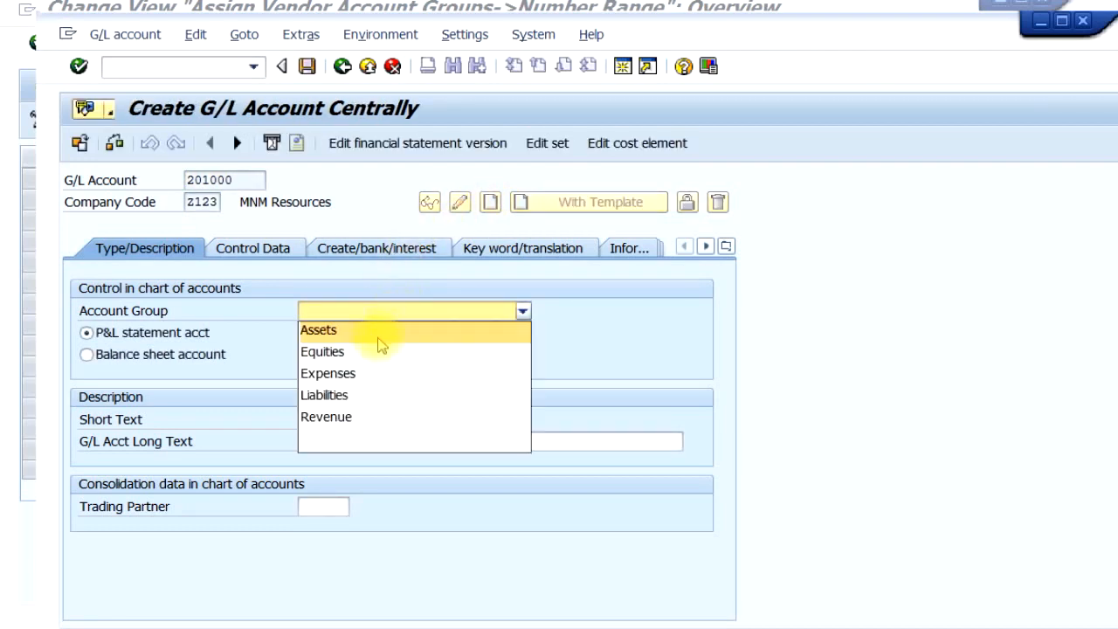
left_click(370, 394)
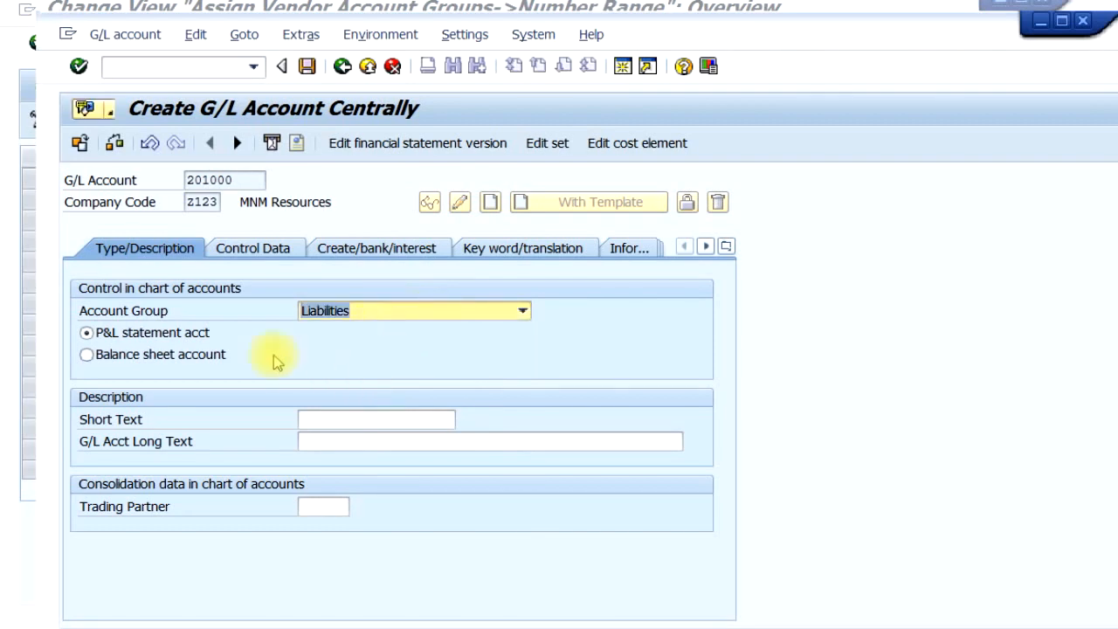
left_click(187, 356)
left_click(321, 423)
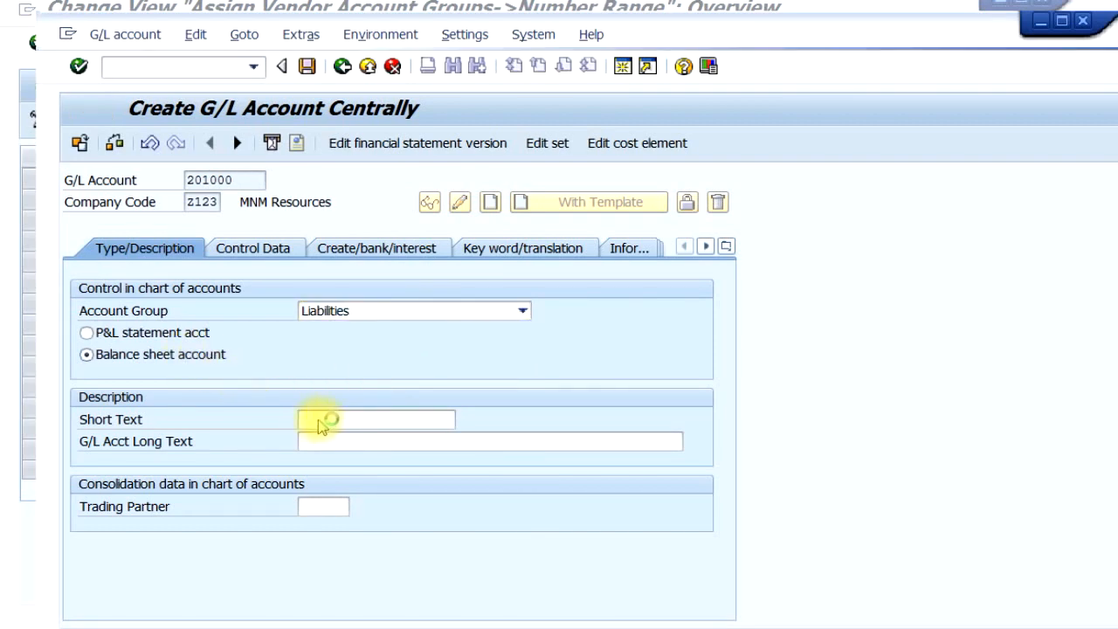
left_click(317, 420)
type("Dl")
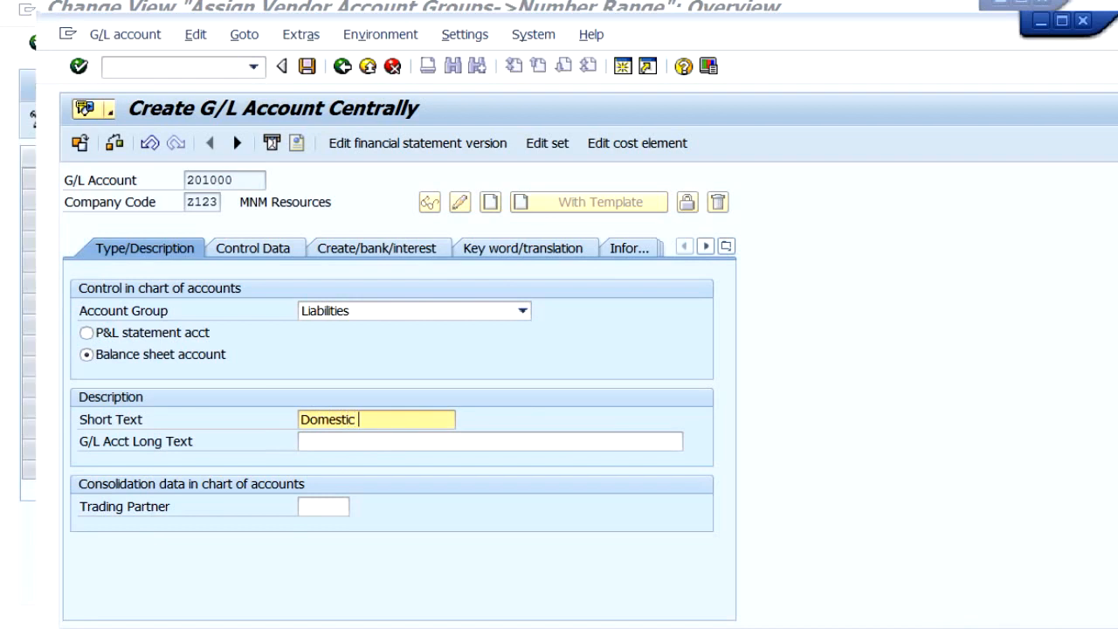
key("Tab")
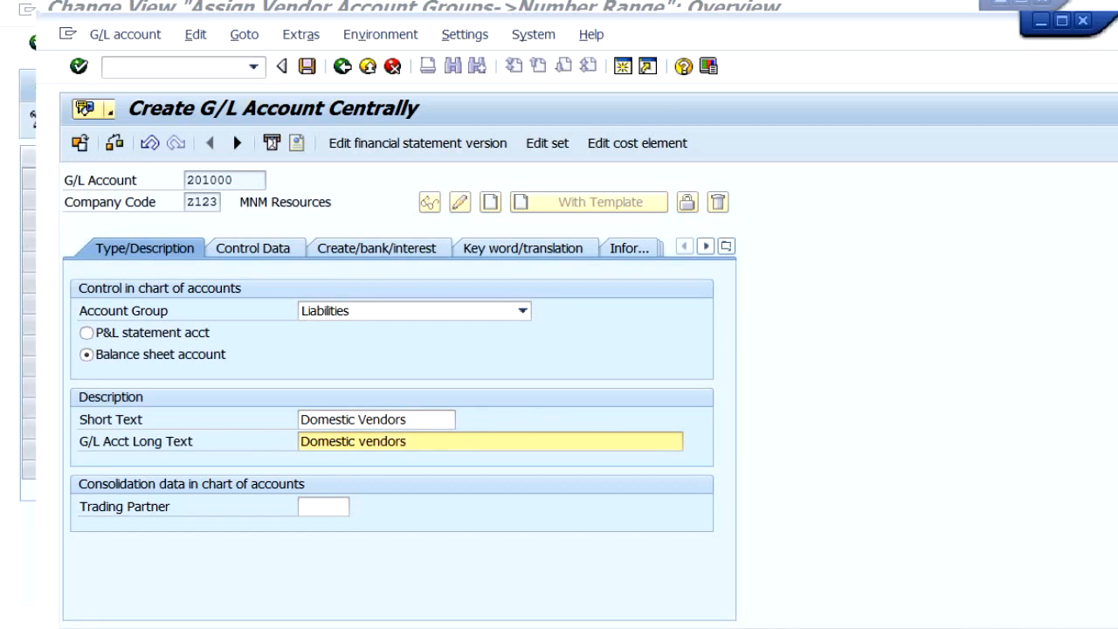
- Make the G/L account a reconciliation account for account type Vendors in its control data
left_click(267, 251)
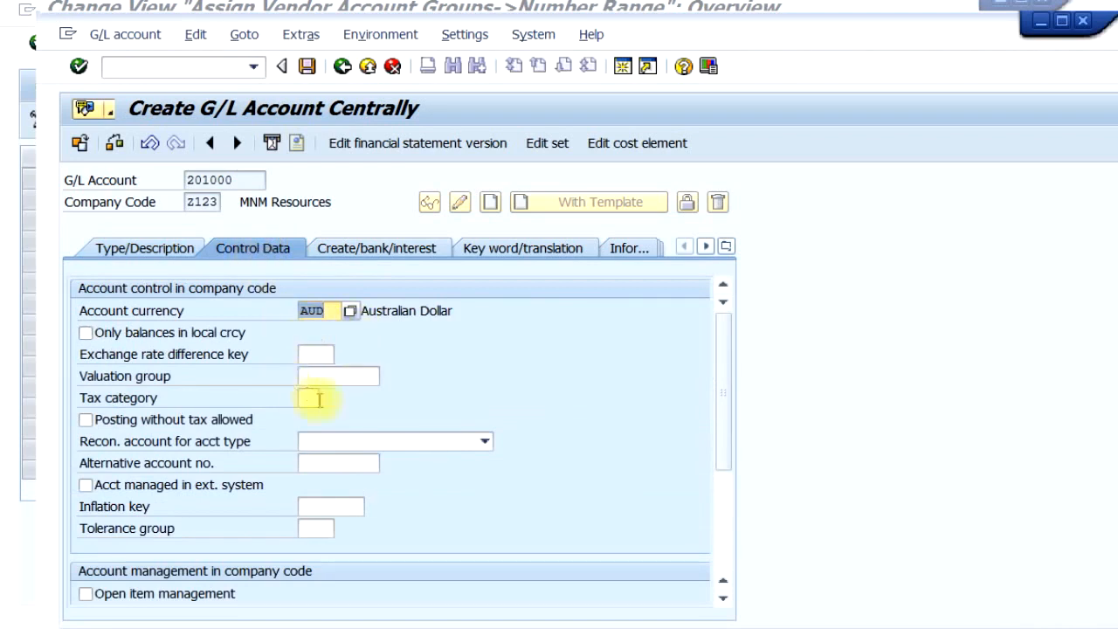
left_click(387, 441)
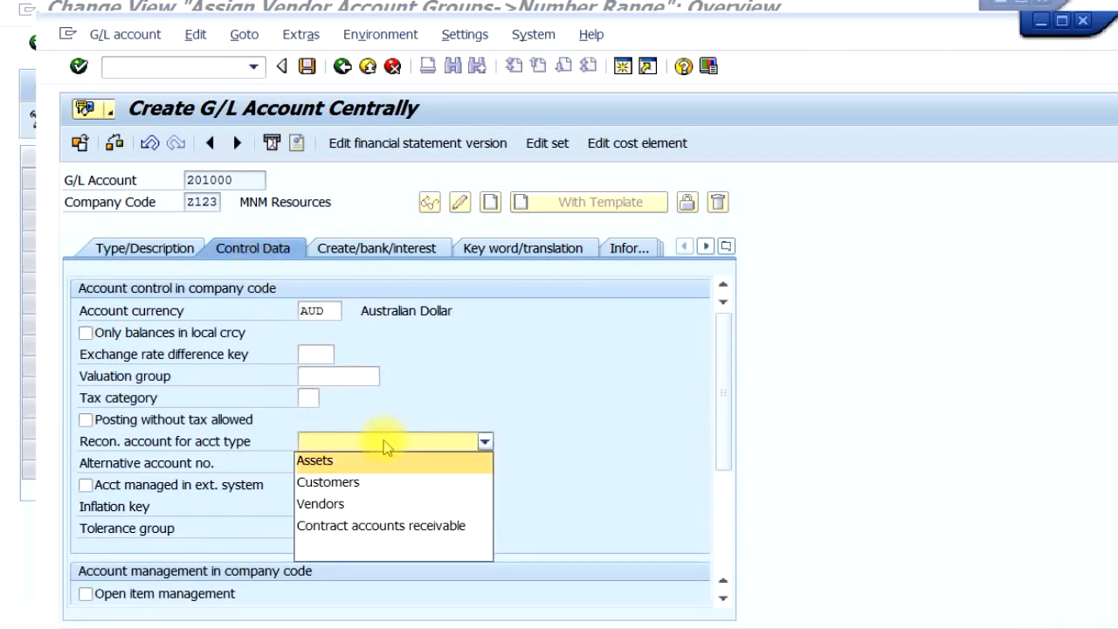
left_click(361, 503)
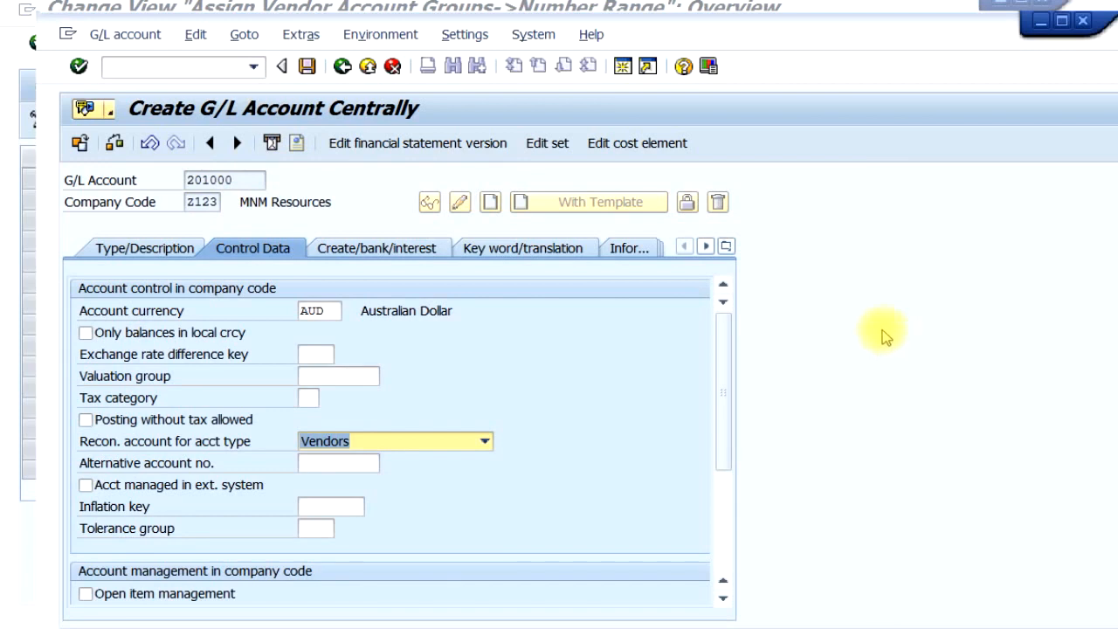
- Set the field status group to G001, save G/L account 201000 and minimize its session window
left_click(401, 252)
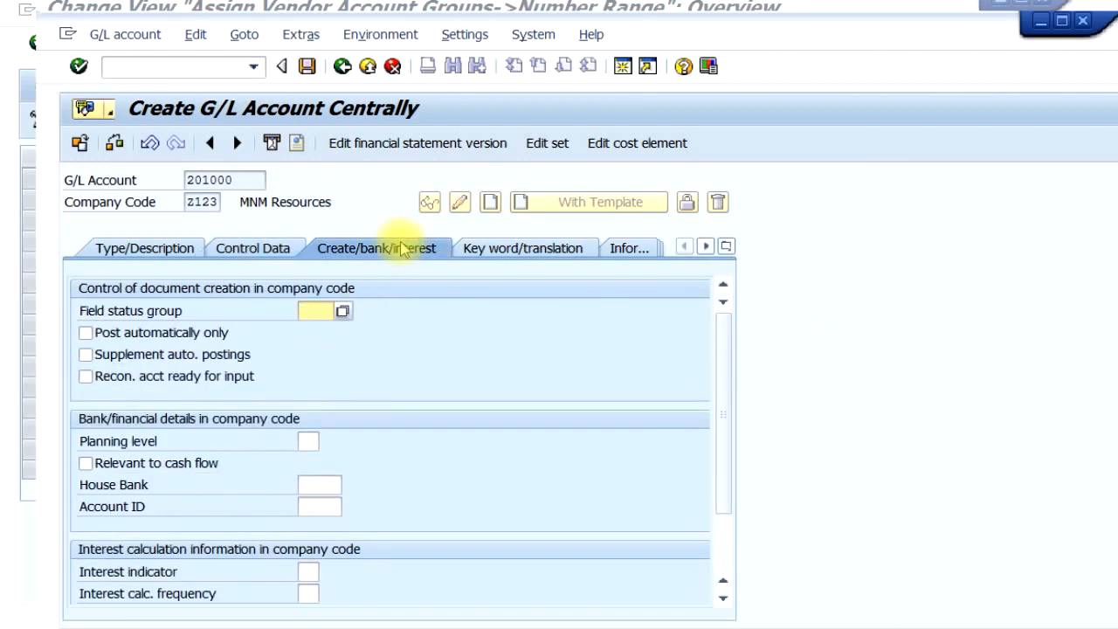
left_click(347, 312)
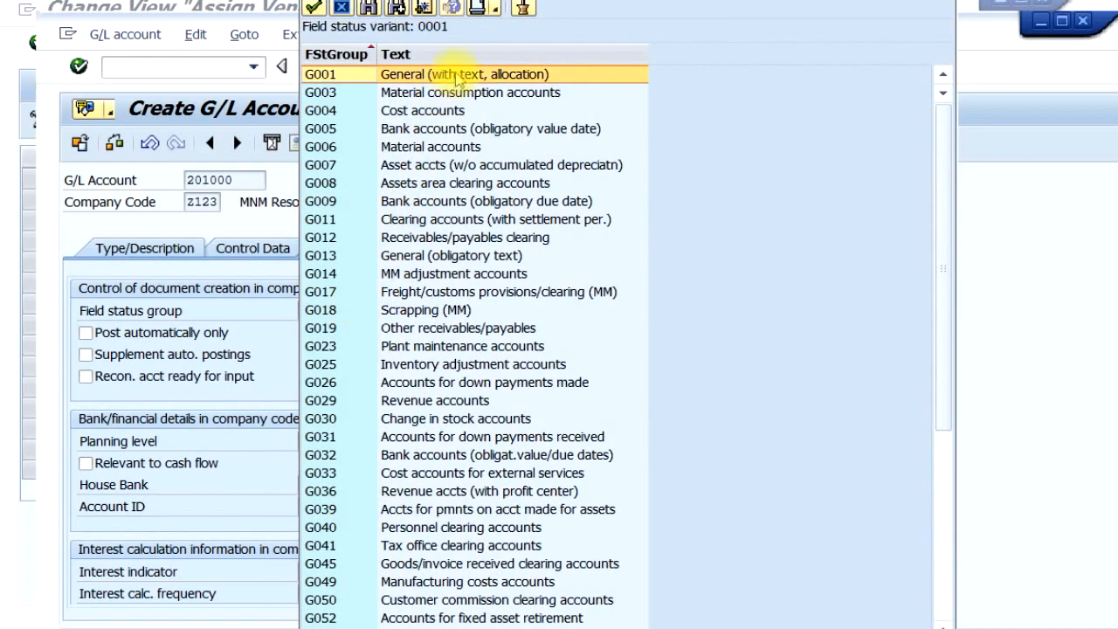
left_click(460, 77)
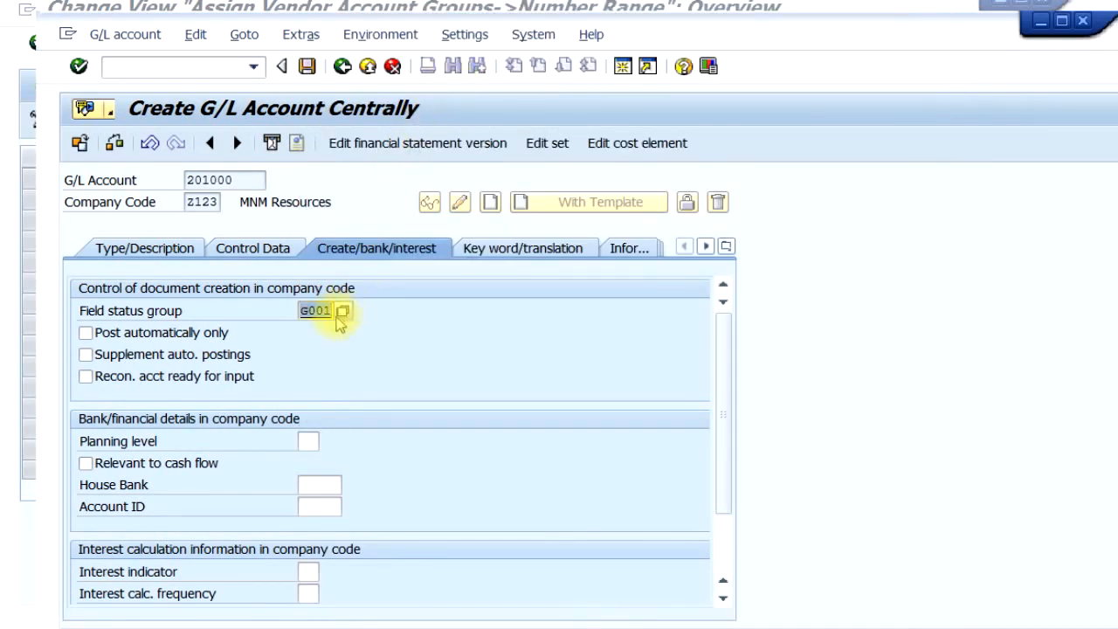
left_click(307, 67)
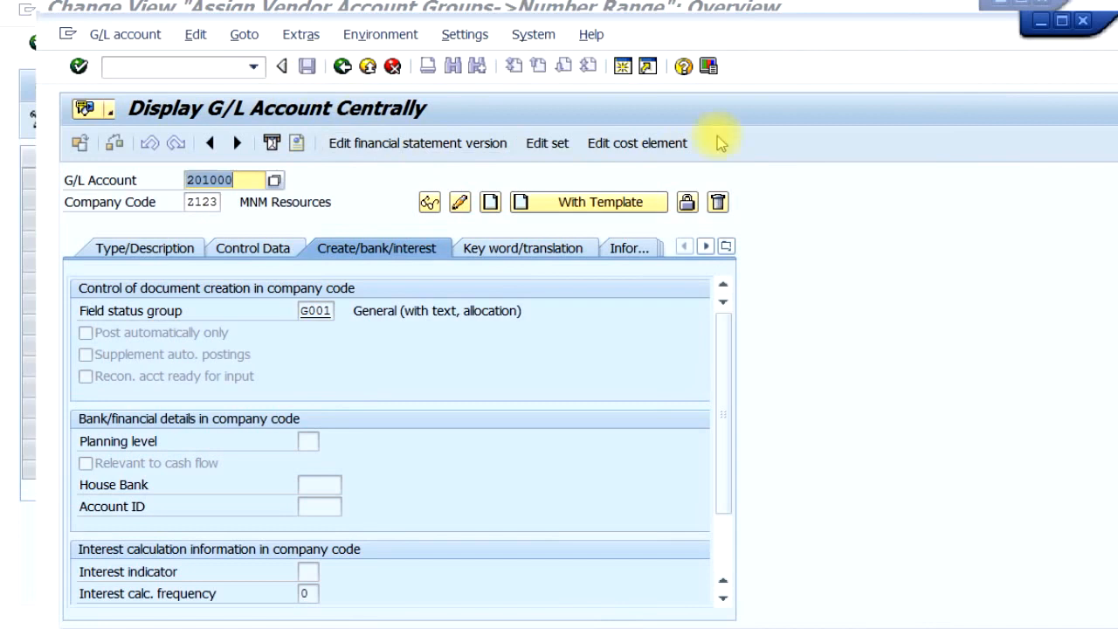
left_click(1043, 24)
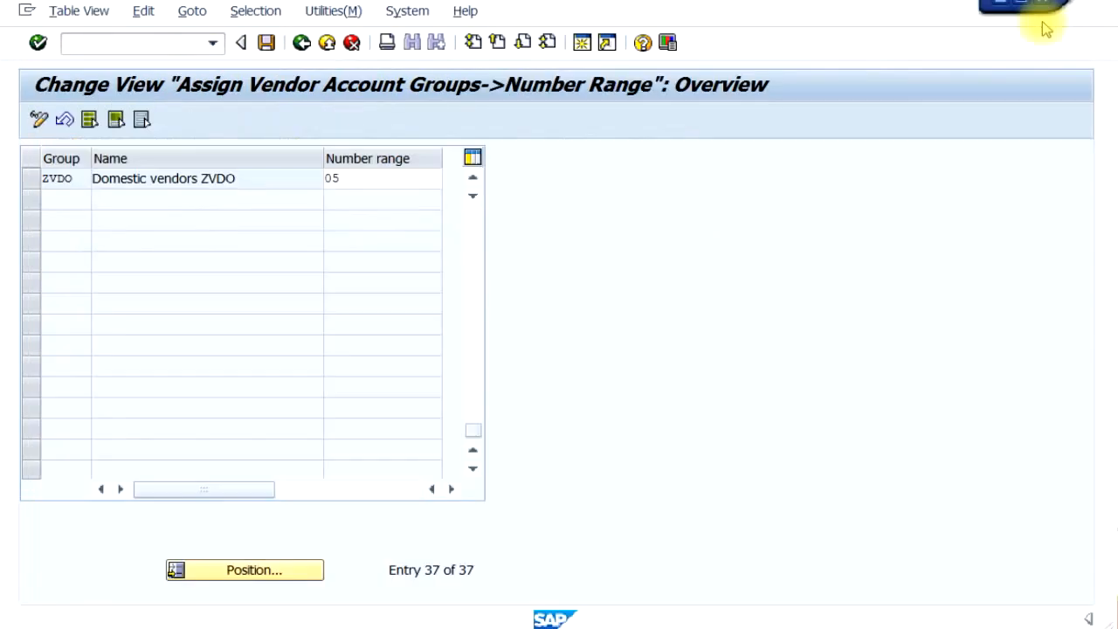
- Open a new session and start vendor creation FK01 from the Accounts Payable master records
left_click(583, 44)
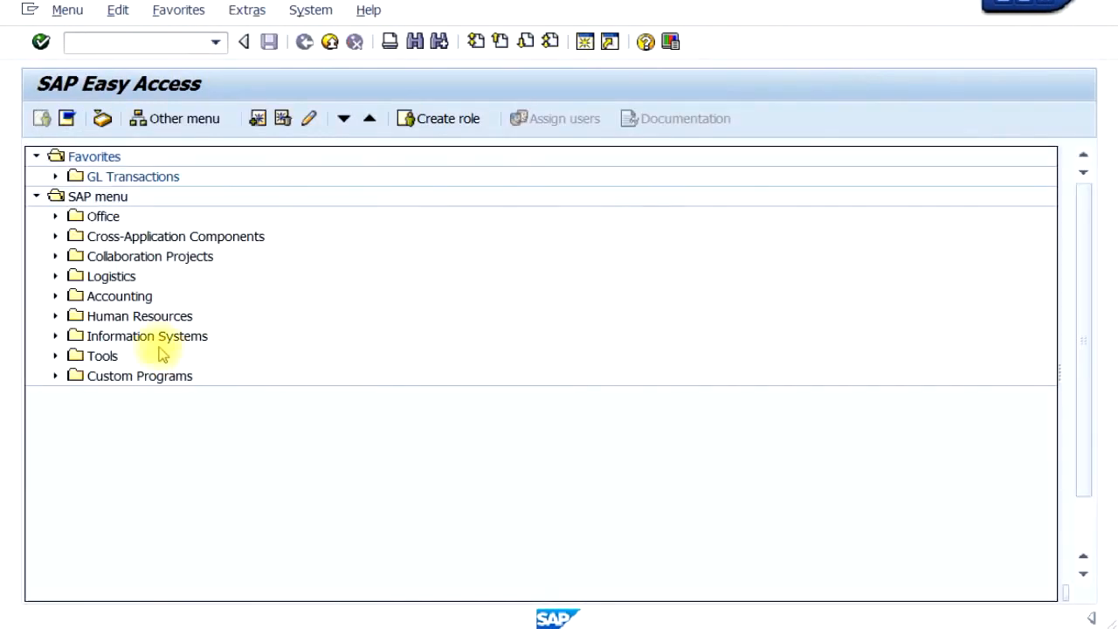
left_click(55, 297)
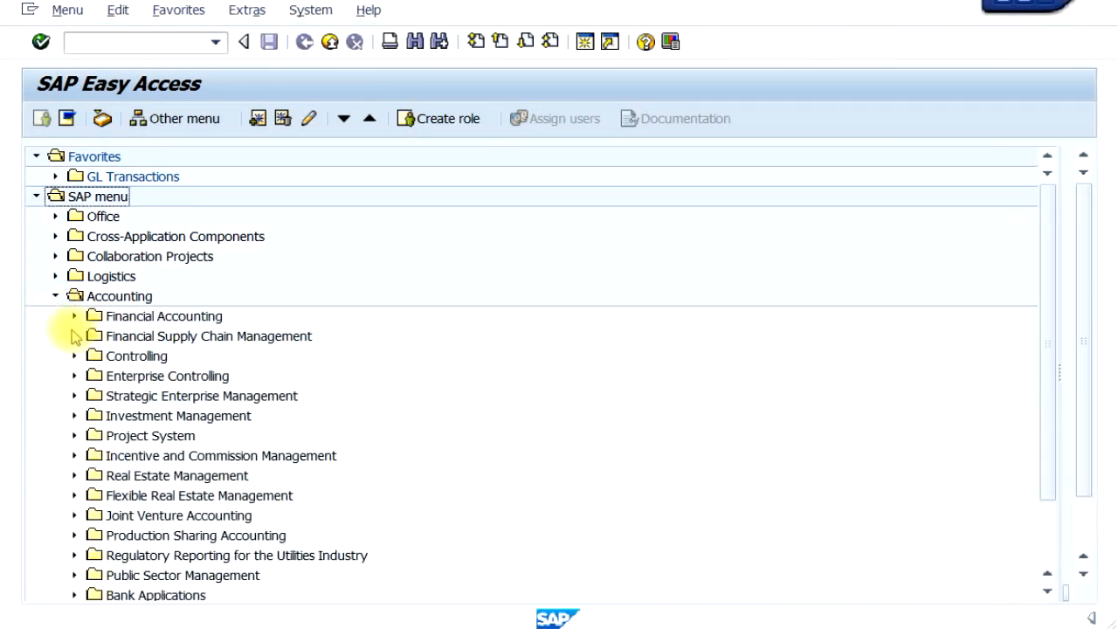
left_click(75, 318)
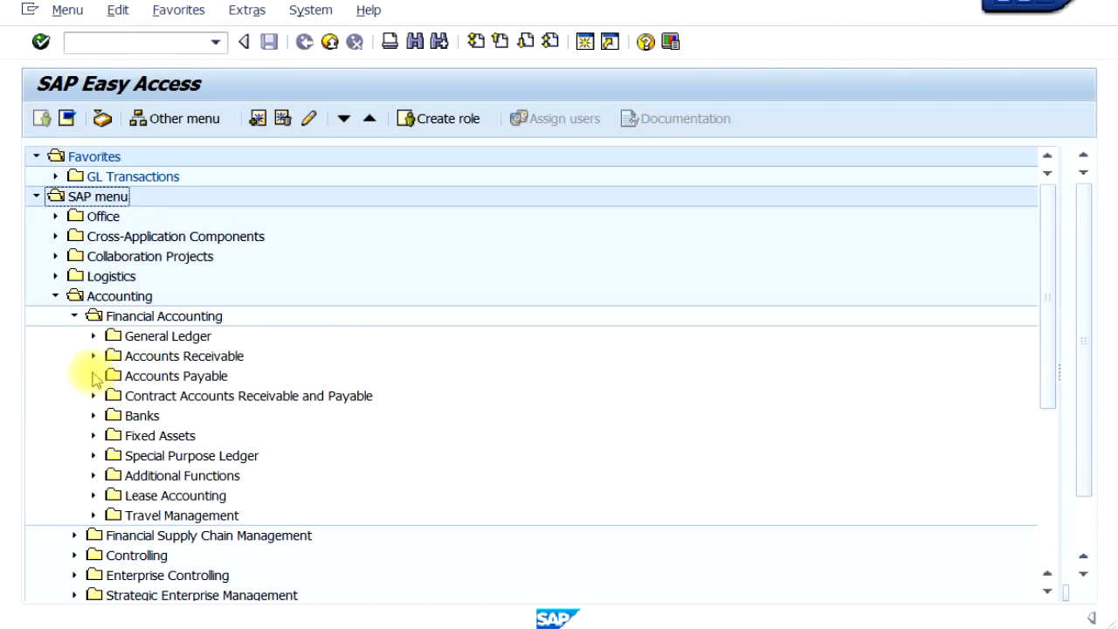
left_click(93, 375)
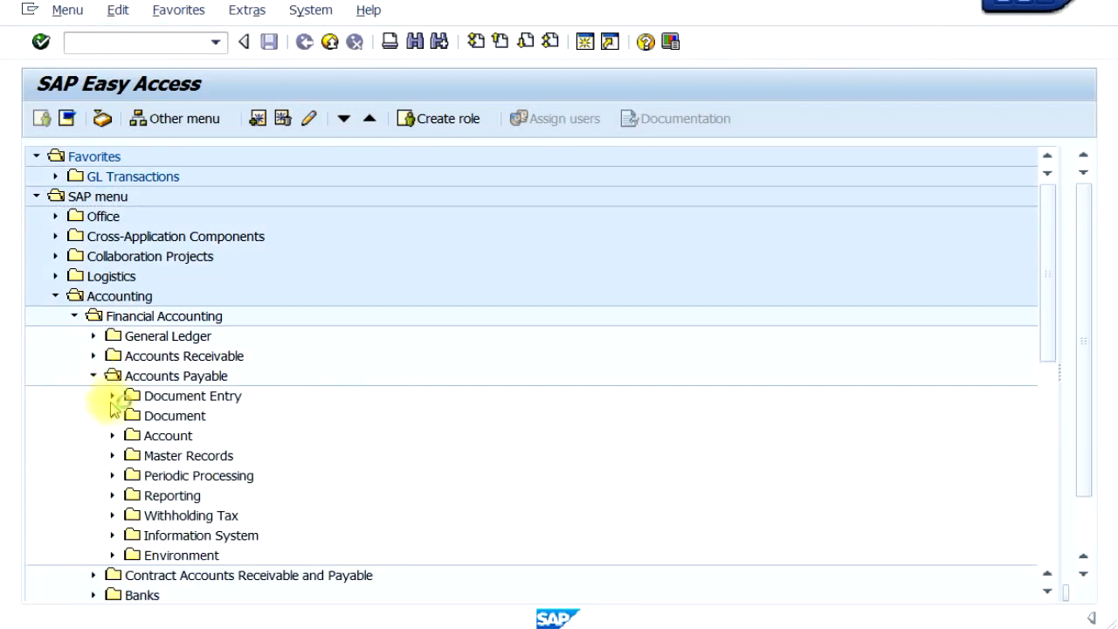
left_click(112, 455)
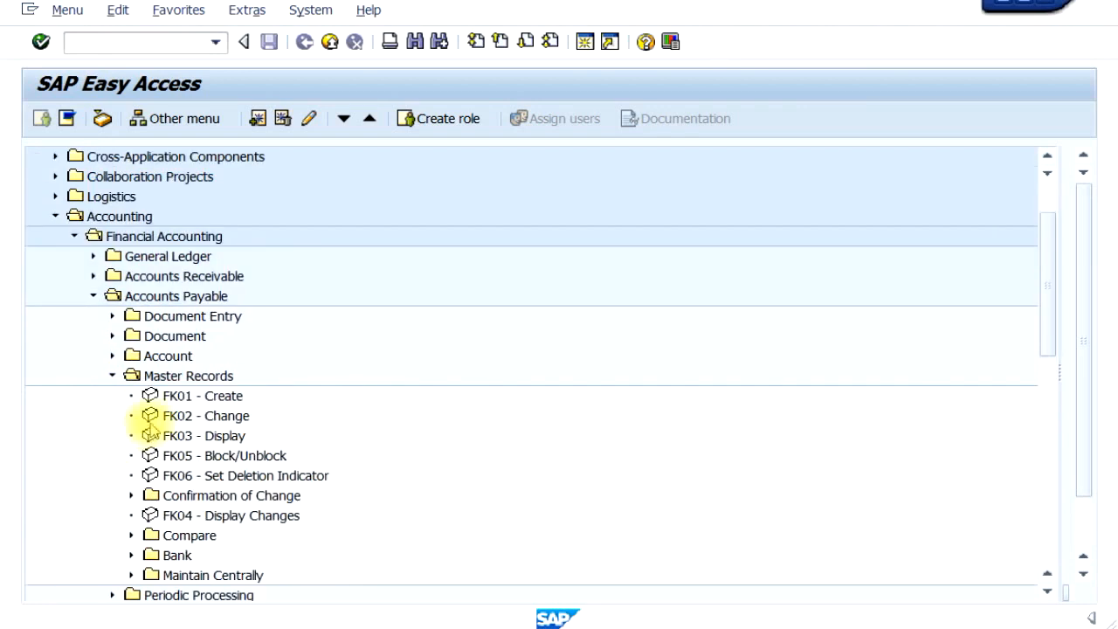
left_click(208, 403)
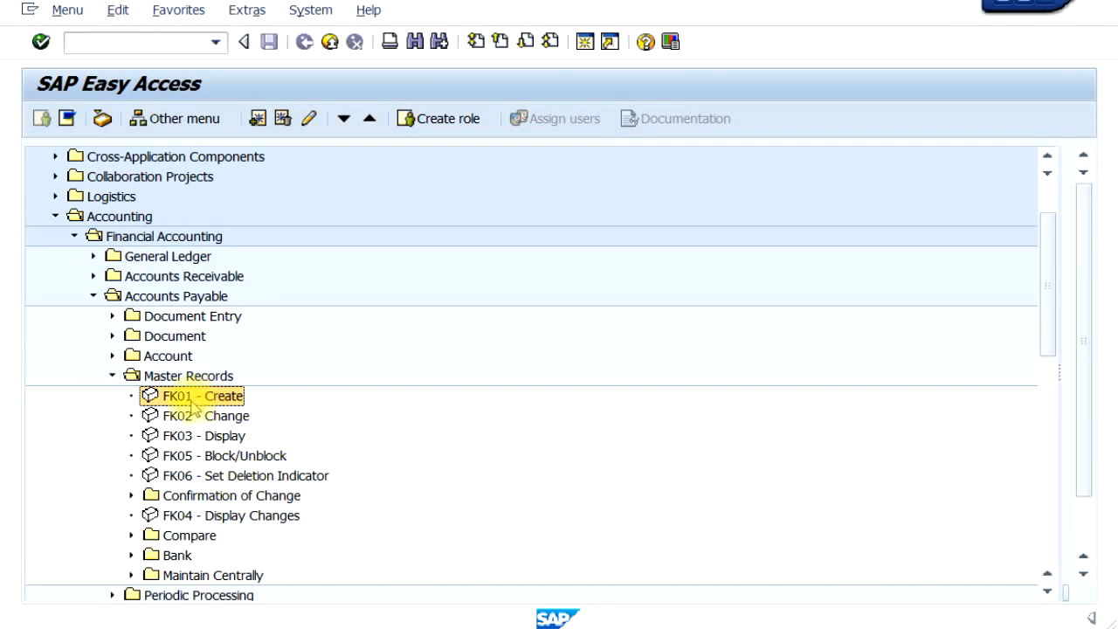
double_click(218, 401)
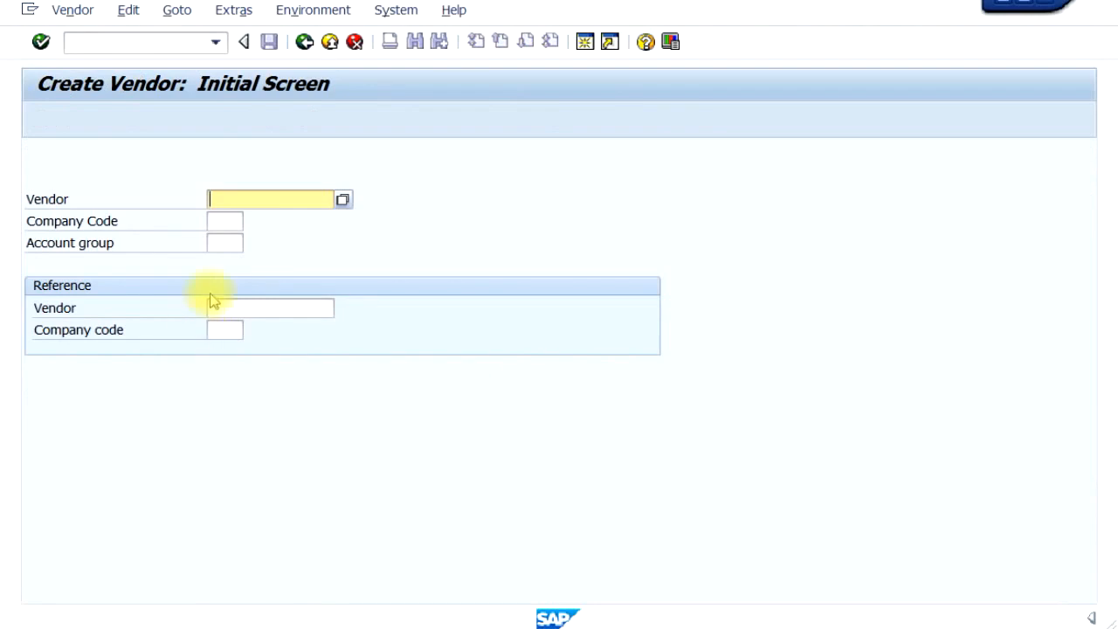
- Start a new vendor in company code Z123 with account group ZVDO, leaving the vendor number blank, and continue to its address
left_click(273, 200)
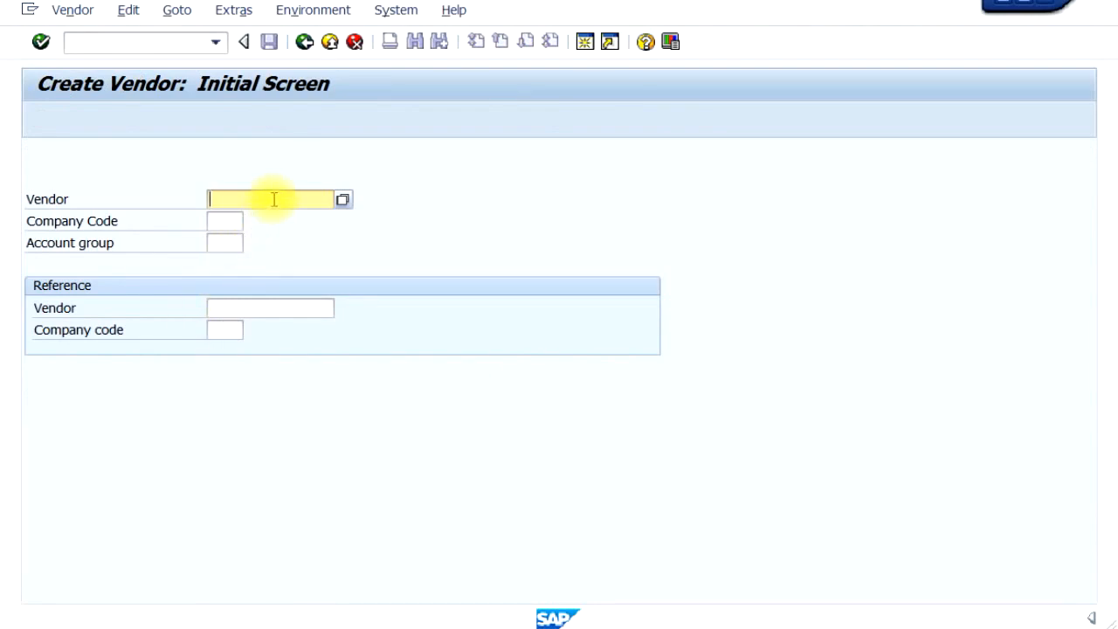
left_click(218, 220)
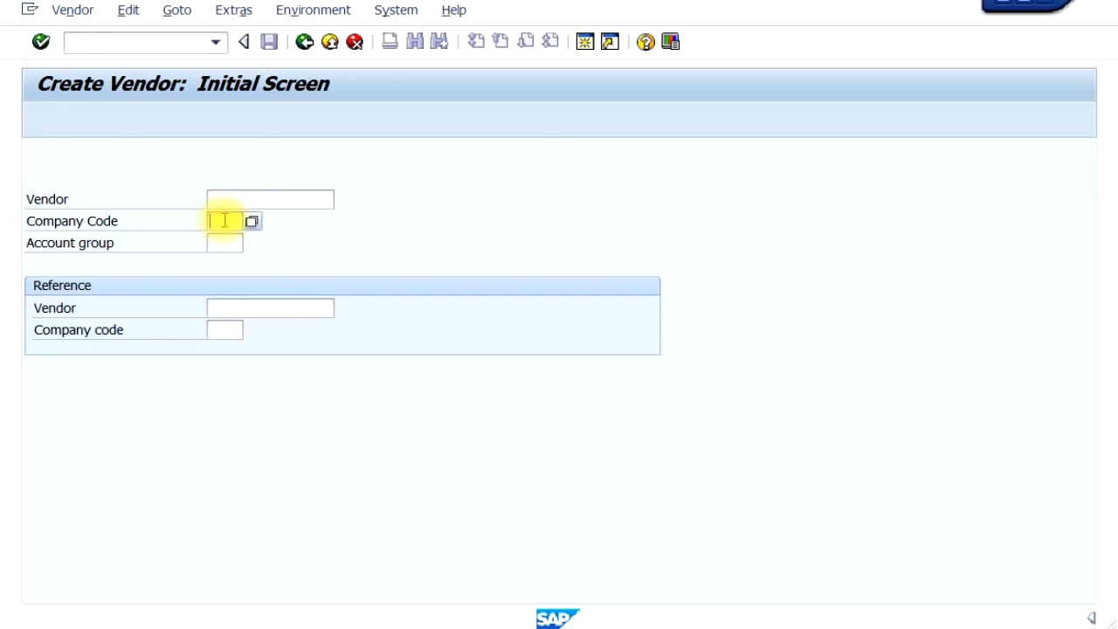
key("Tab")
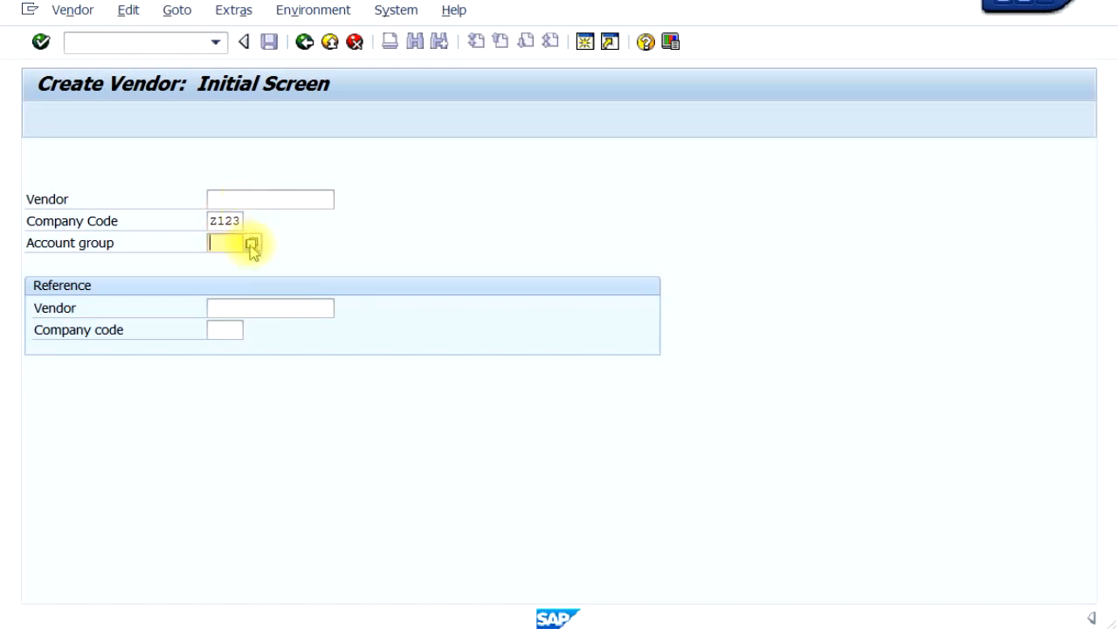
left_click(250, 245)
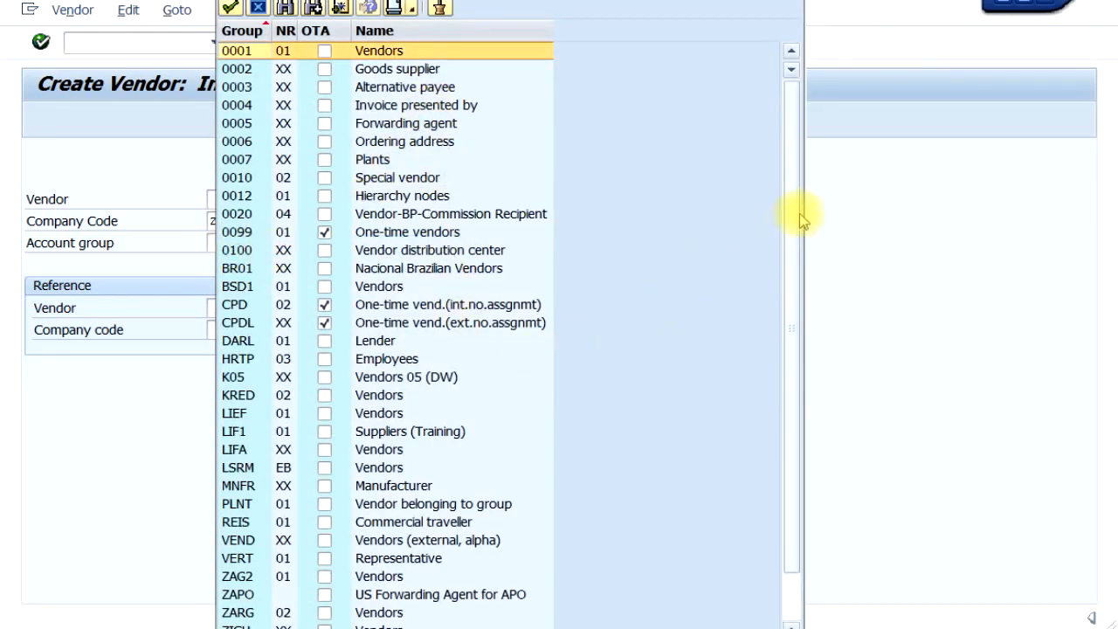
scroll(596, 457, "down", 1)
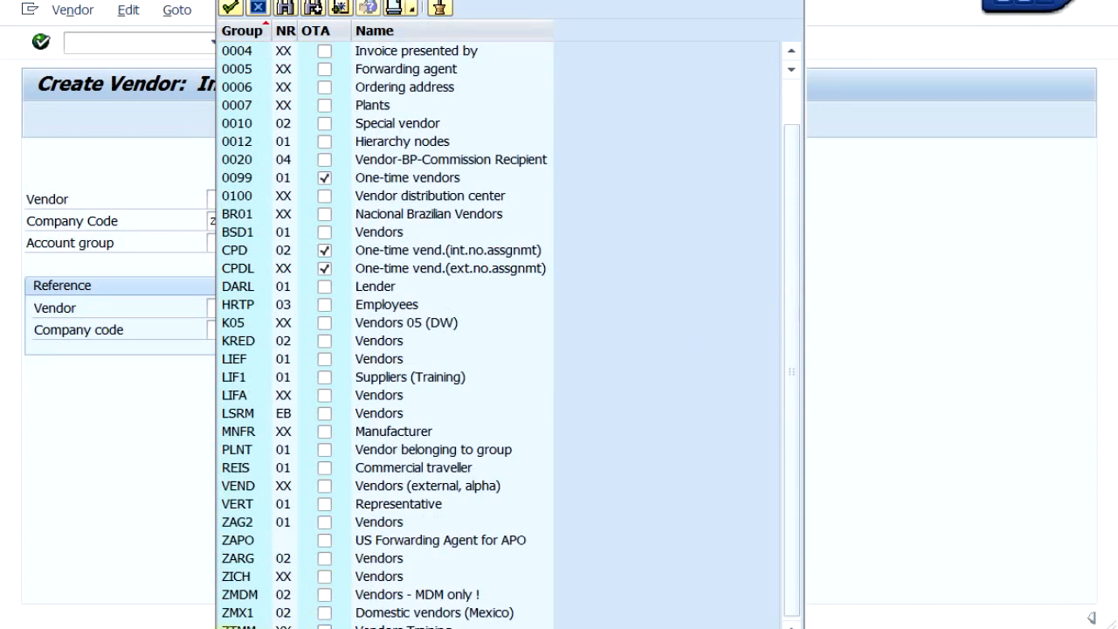
left_click_drag(471, 0, 484, 0)
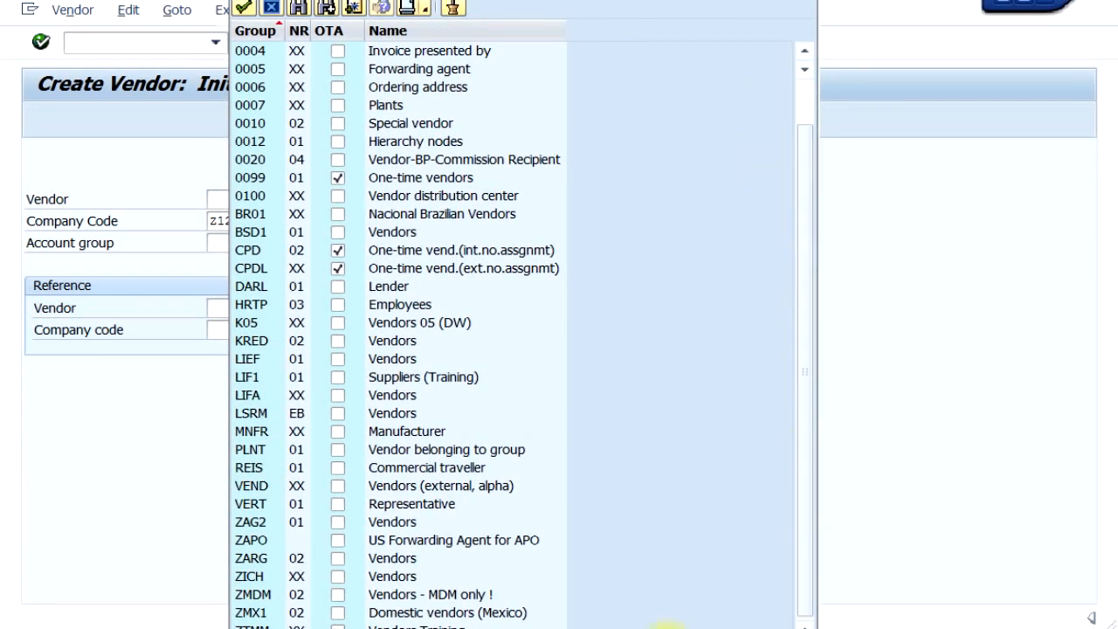
left_click_drag(485, 0, 486, 0)
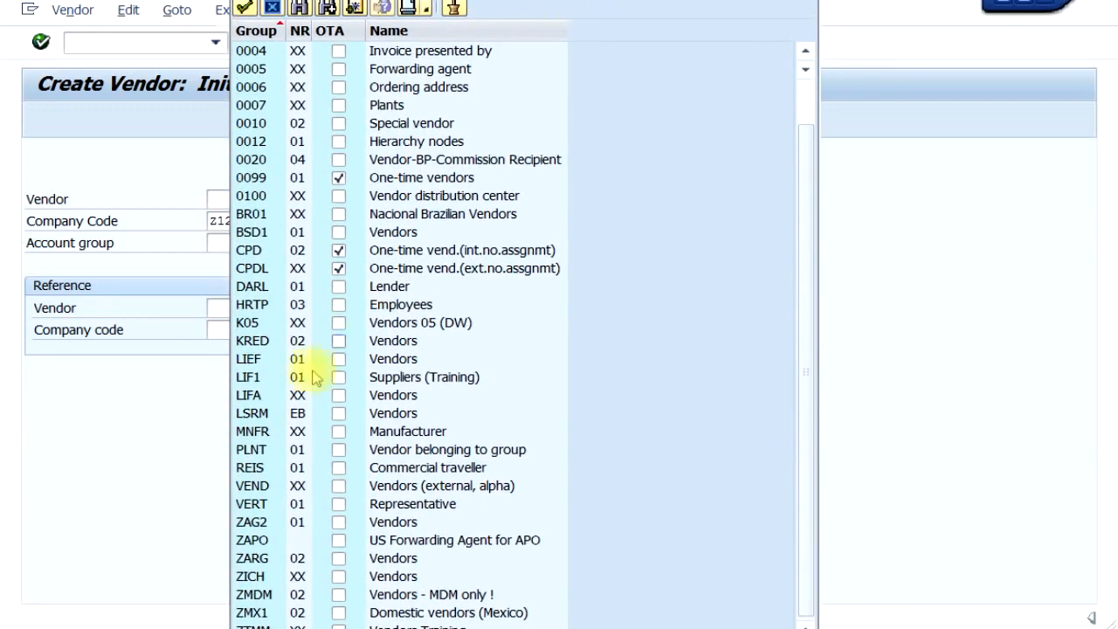
double_click(254, 628)
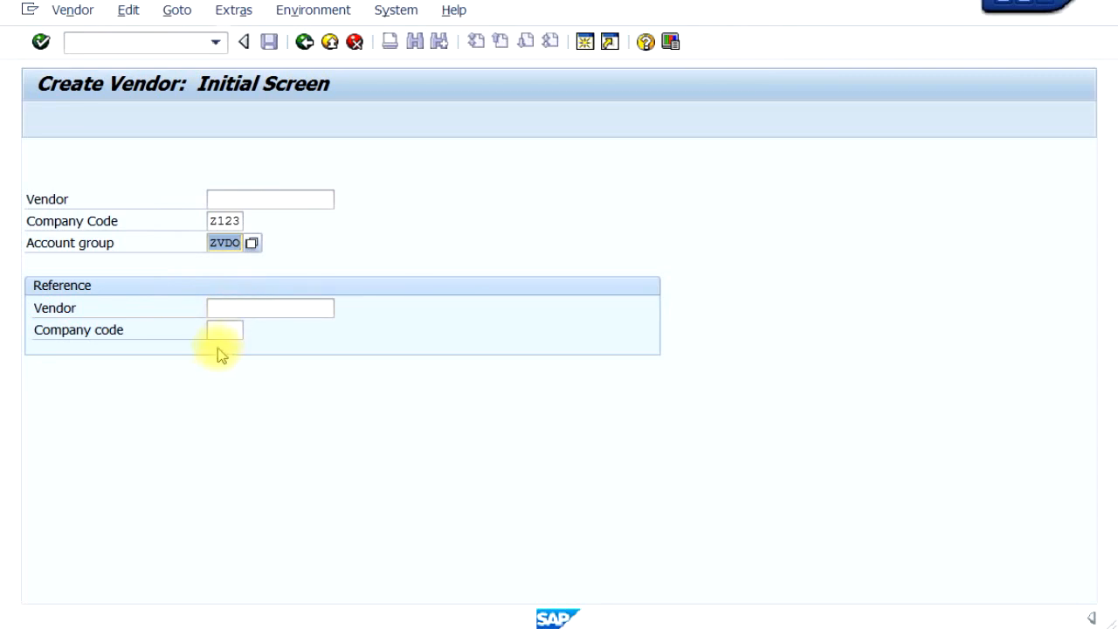
left_click(224, 226)
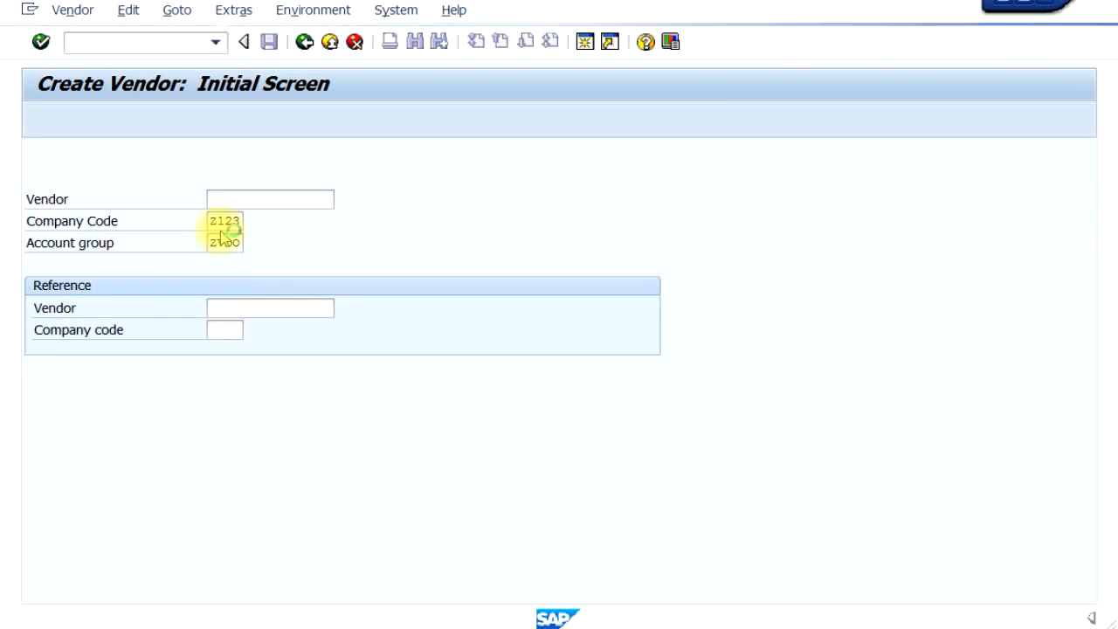
key("Return")
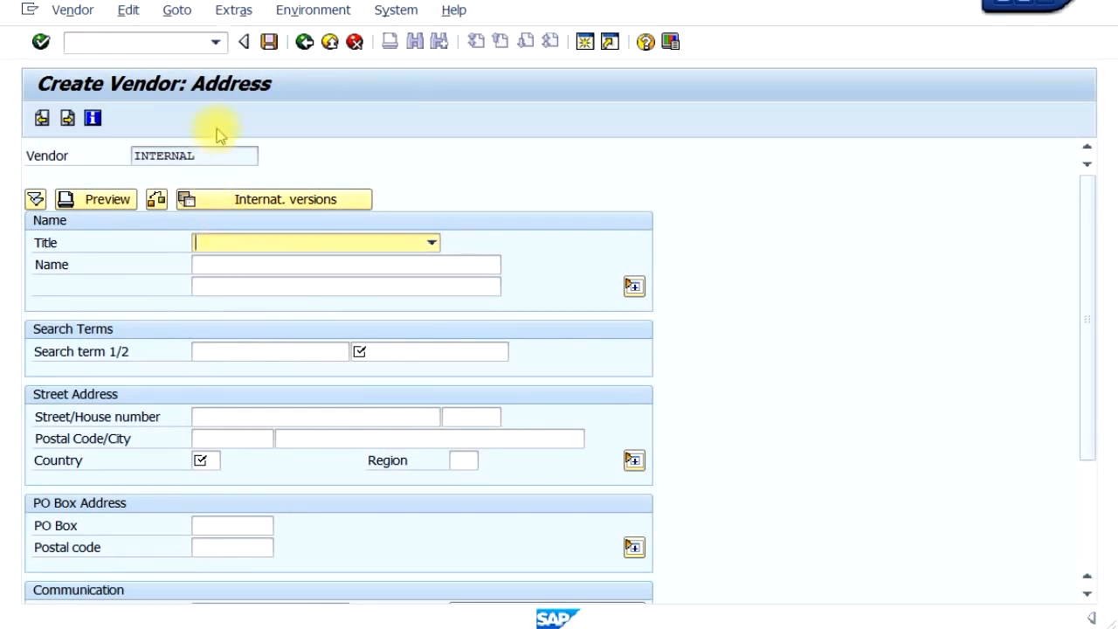
- Set the vendor's title to Company and its name to XYZ Company - Sydney Branch
left_click(404, 251)
left_click(386, 262)
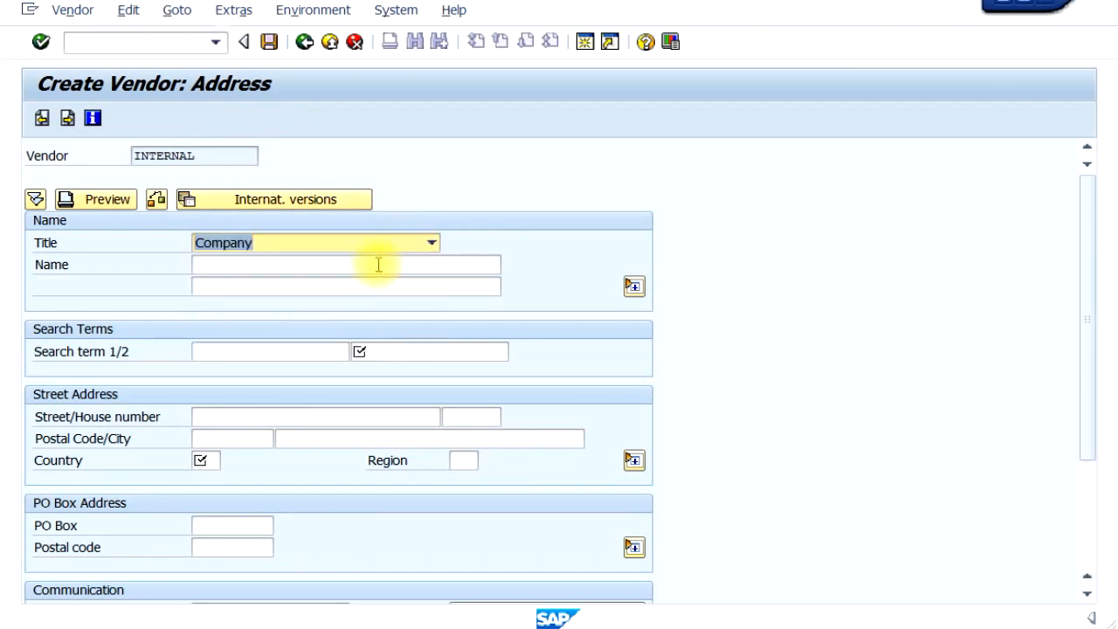
left_click(377, 265)
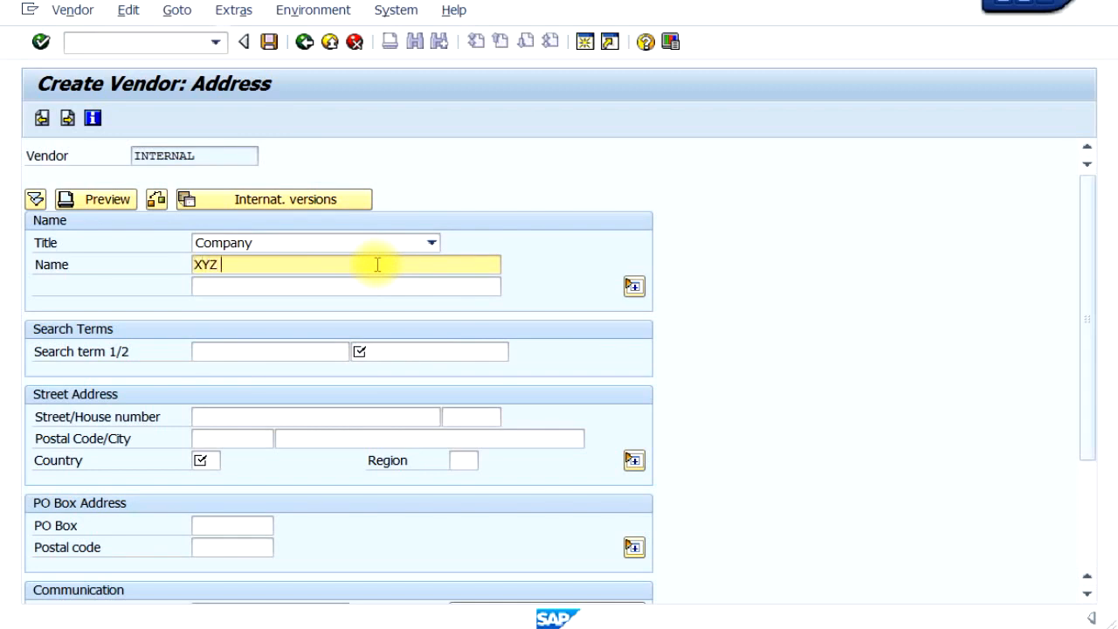
type("ompany - Brach")
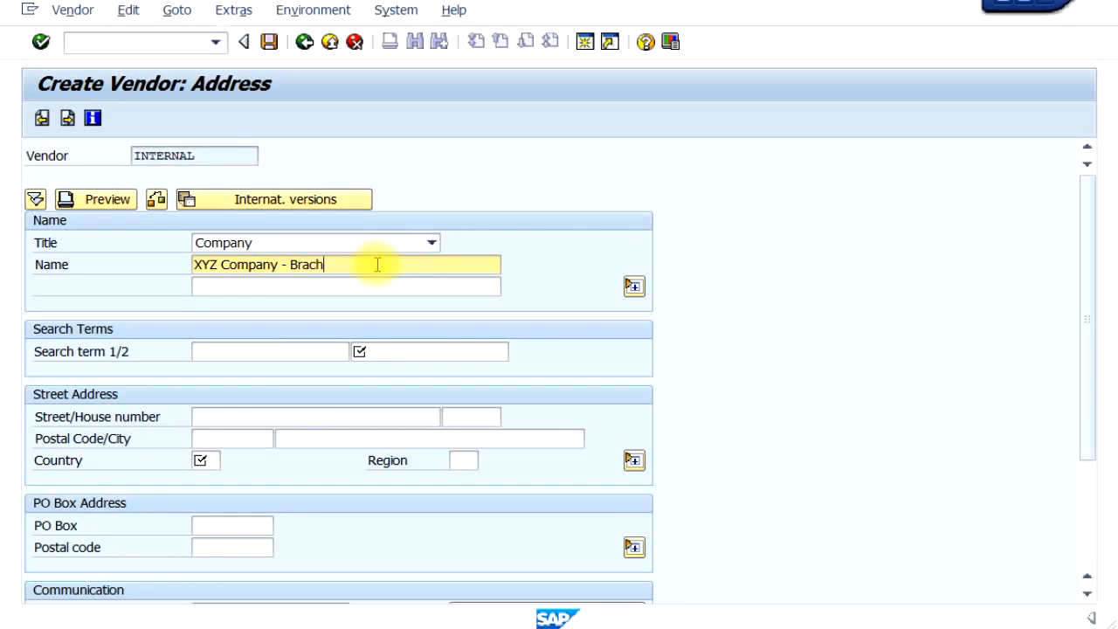
type(" in")
key("Left")
type("ny - Sydney")
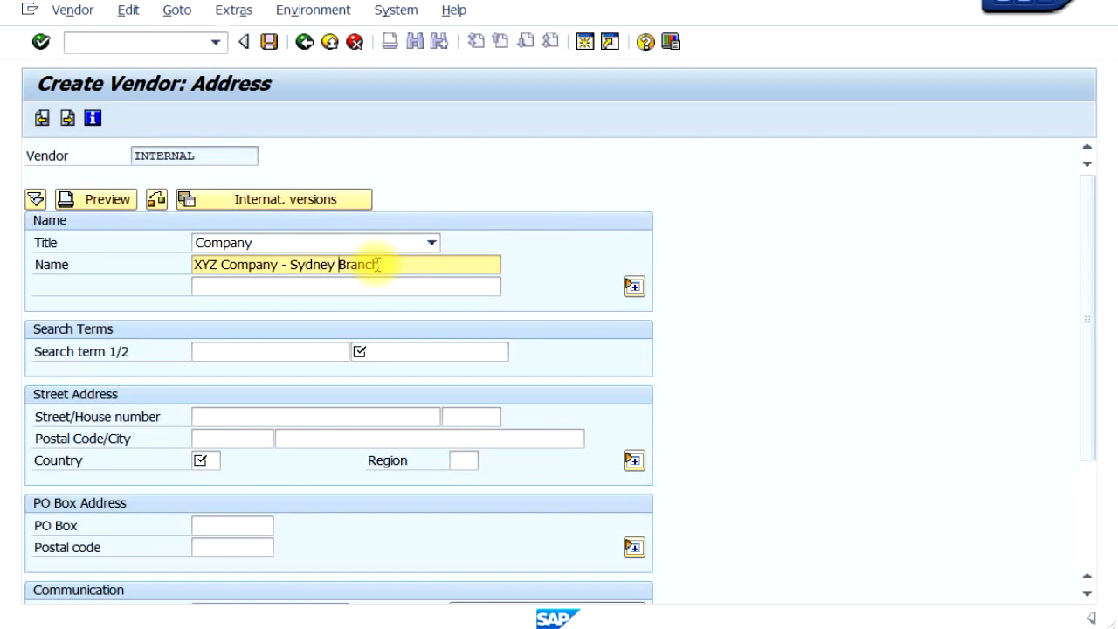
- Enter XYZ and XYZ Company as the vendor's search terms and set the address country to AU
left_click(243, 351)
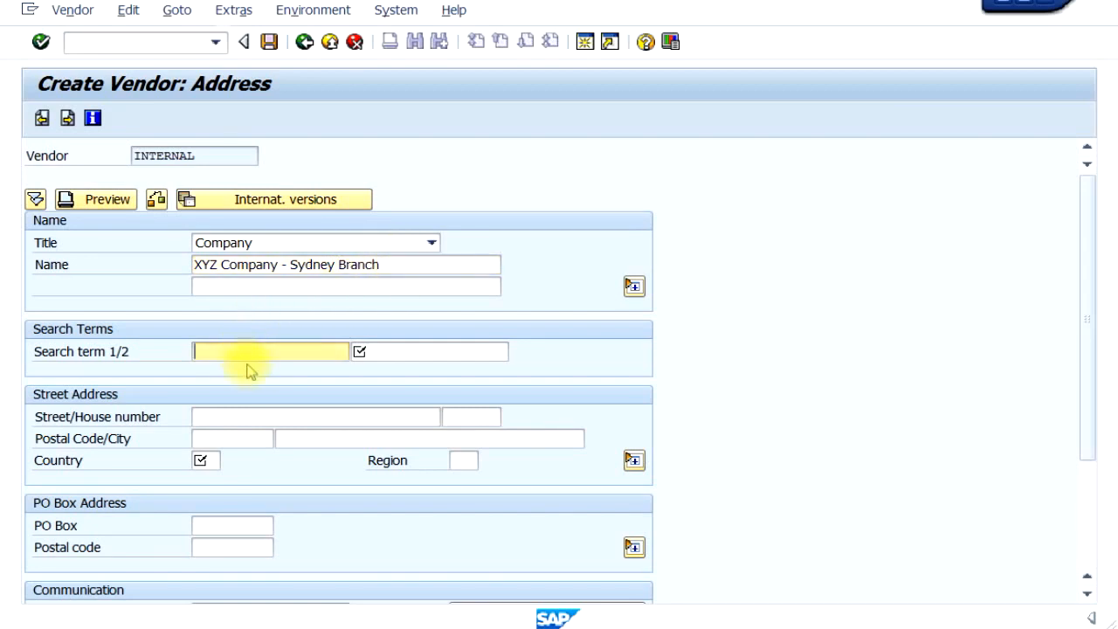
type("XYZ")
key("Tab")
type("XYZ Company")
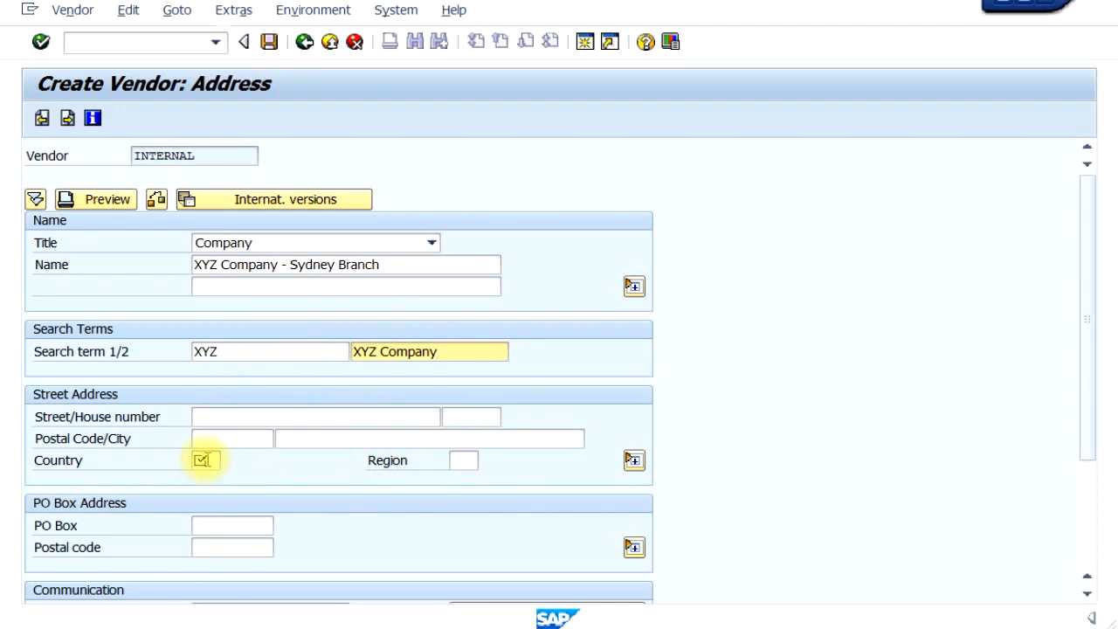
left_click(202, 459)
type("AU")
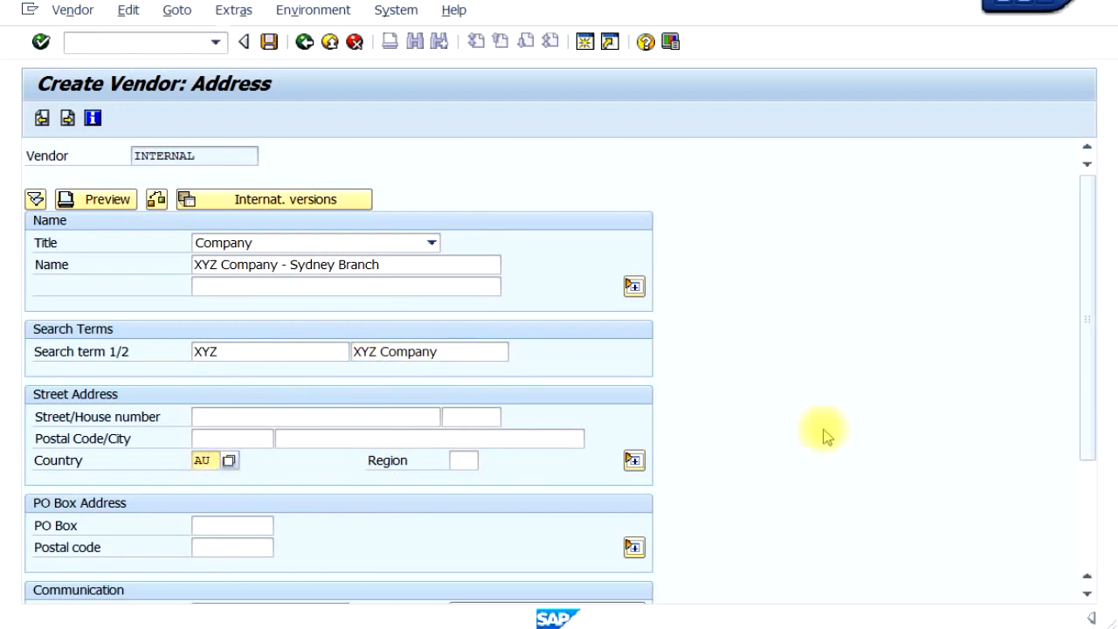
left_click_drag(1088, 402, 1091, 332)
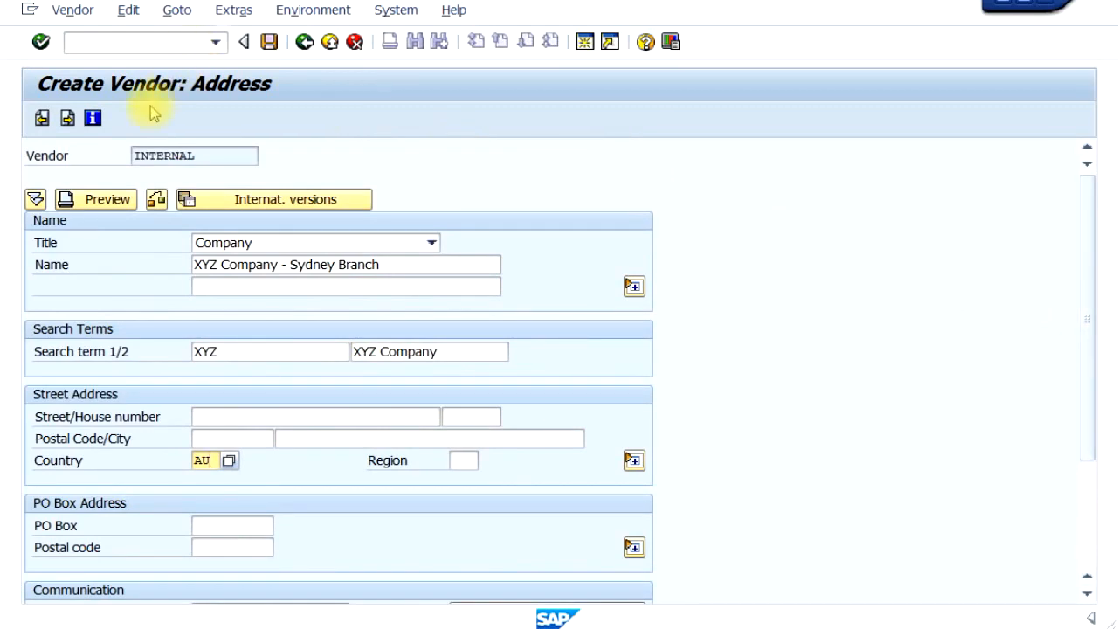
- Advance through the vendor's control and payment transactions data to its accounting information, leaving all fields blank
left_click(68, 121)
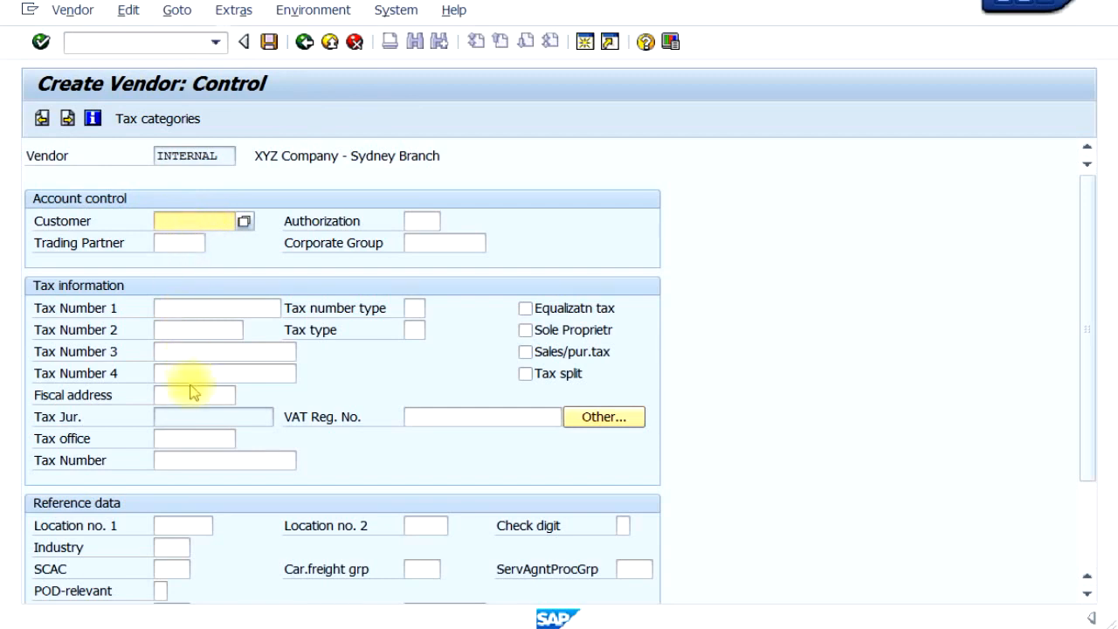
scroll(191, 388, "down", 2)
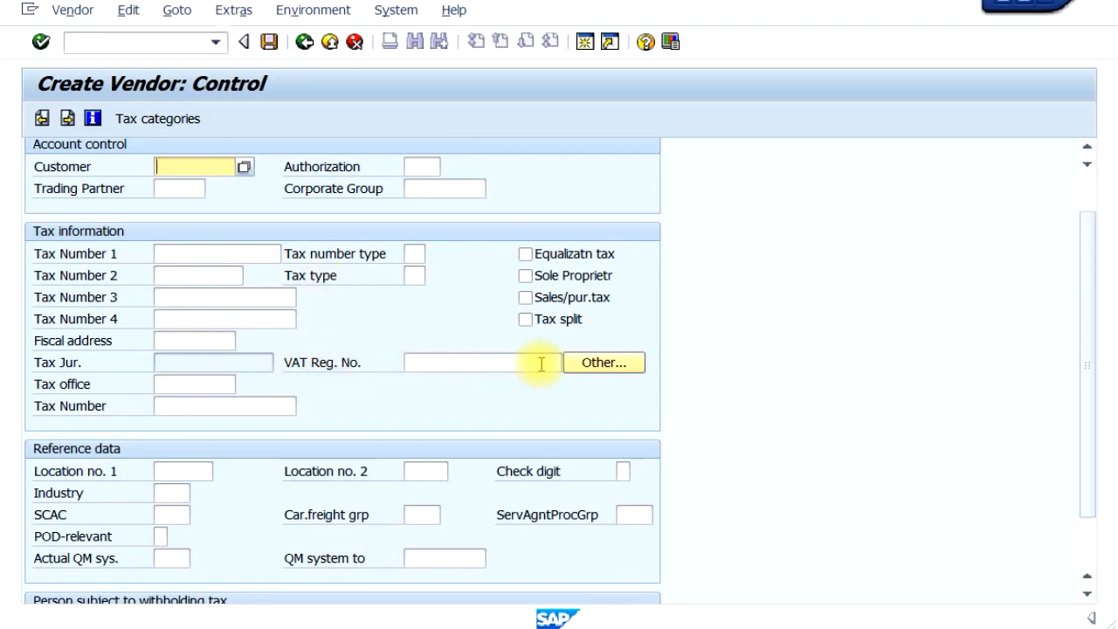
scroll(375, 399, "down", 3)
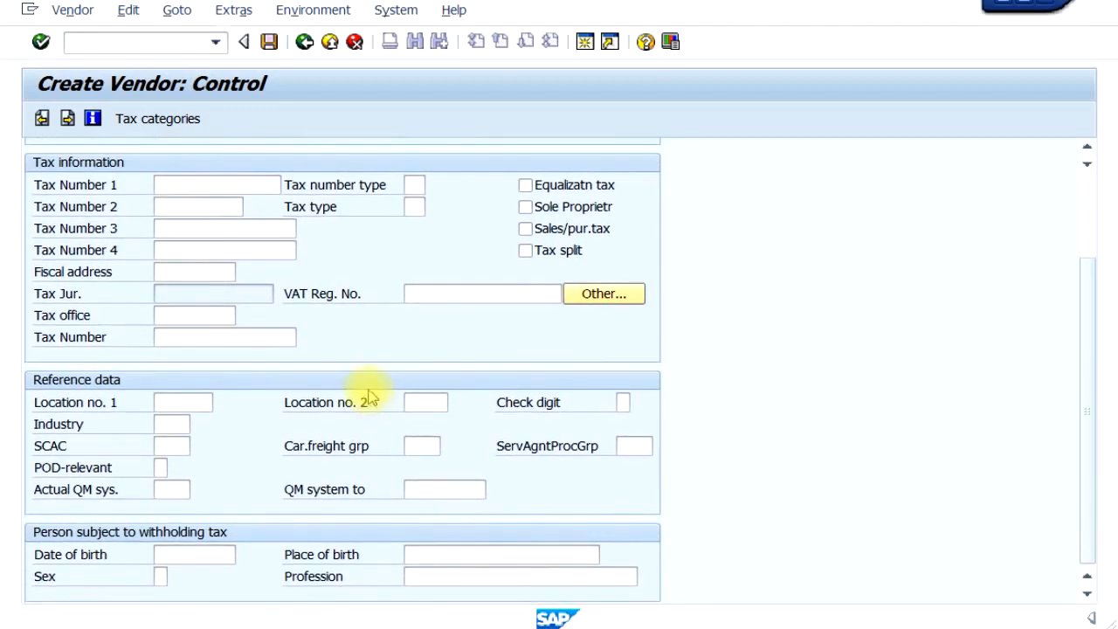
scroll(368, 393, "up", 5)
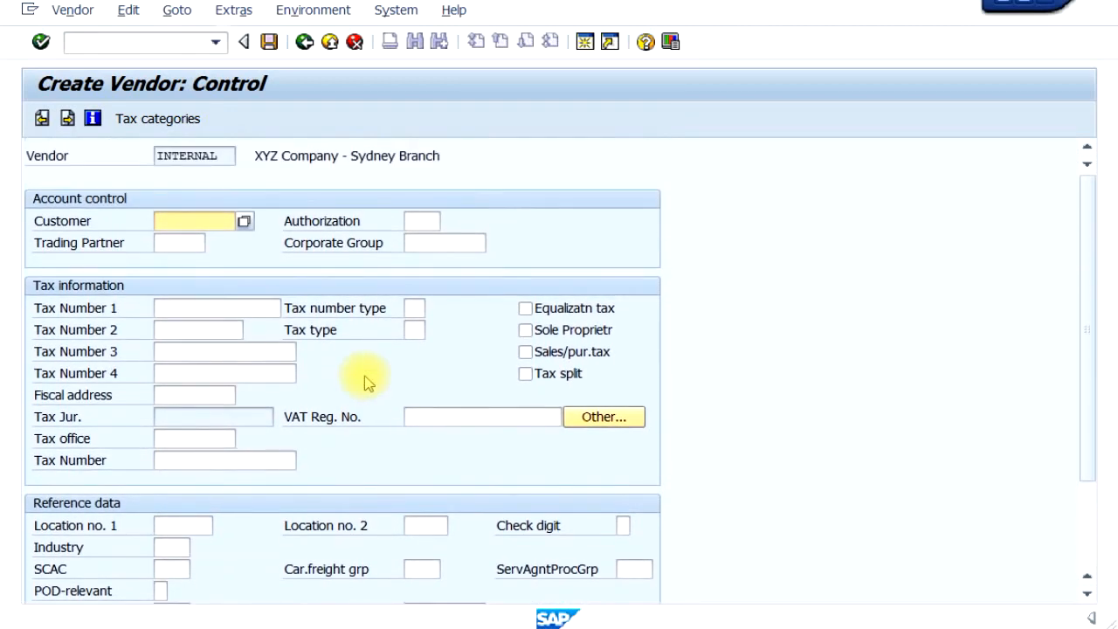
left_click(67, 119)
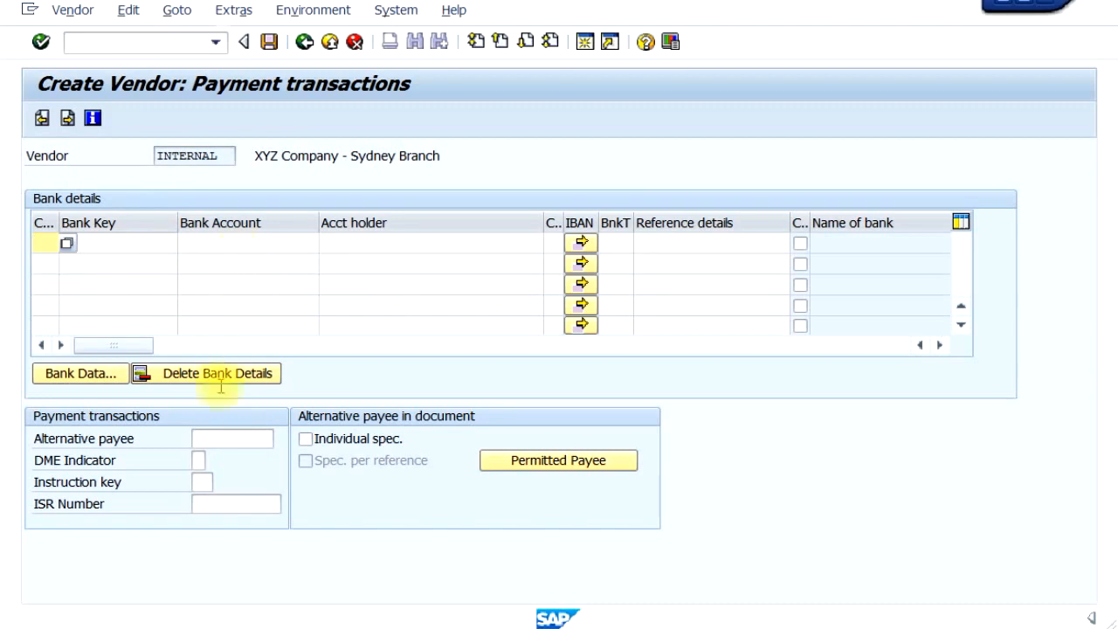
left_click(251, 441)
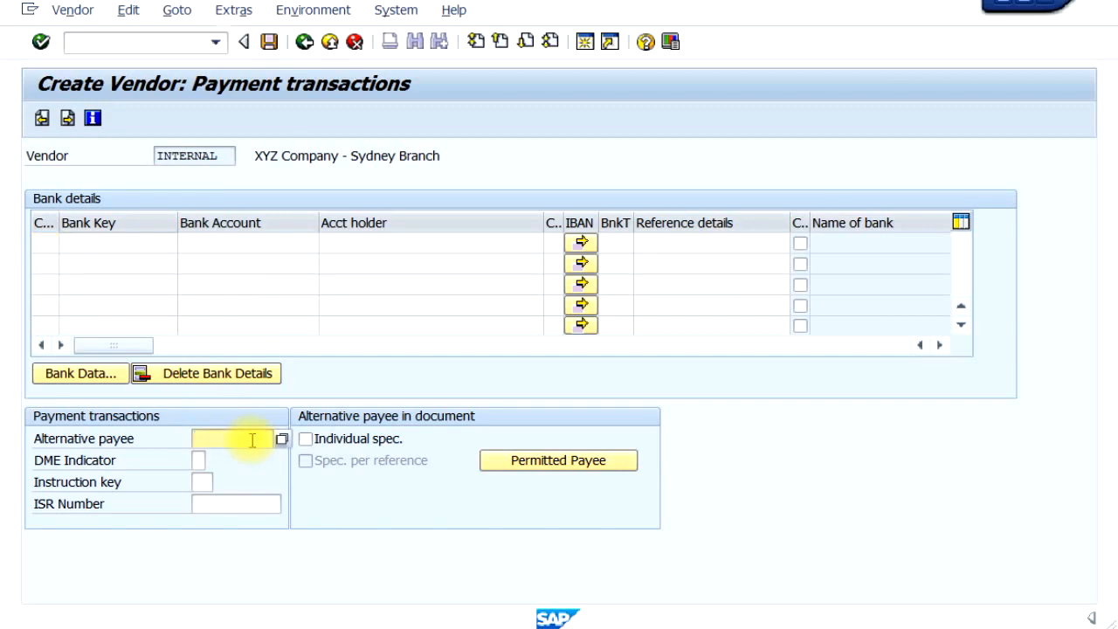
left_click(68, 120)
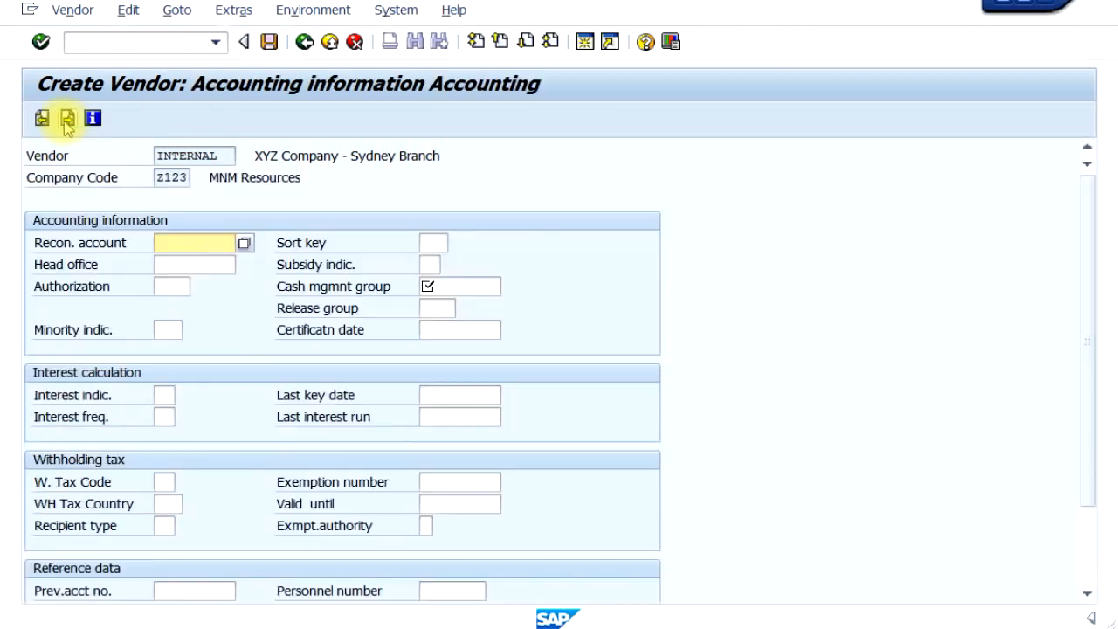
- Assign 201000 Domestic vendors as the vendor's reconciliation account
left_click(184, 245)
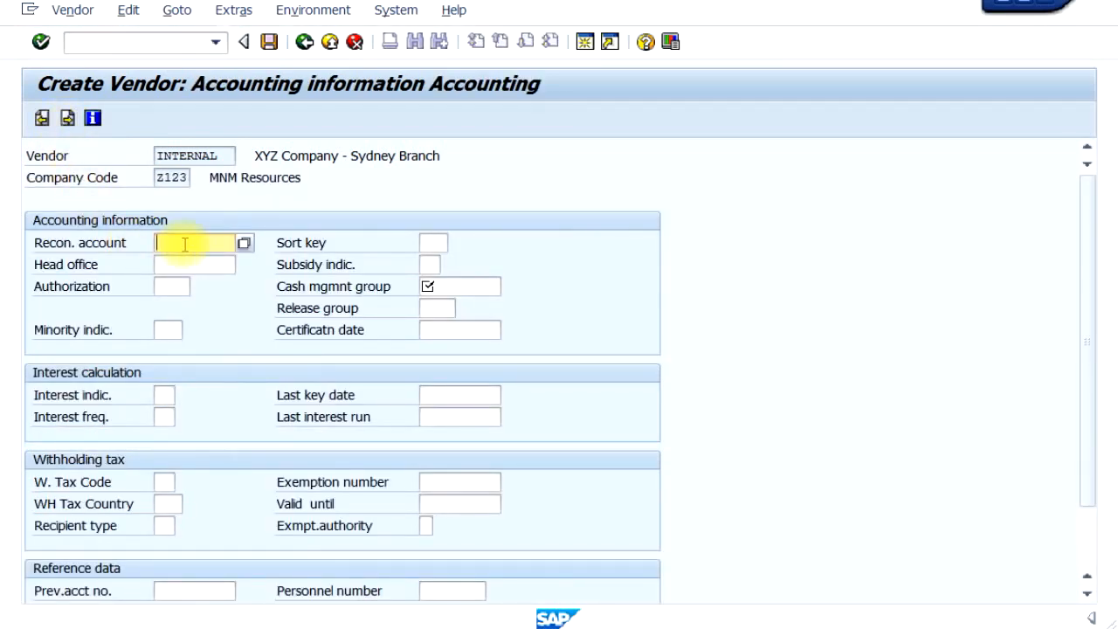
left_click(244, 248)
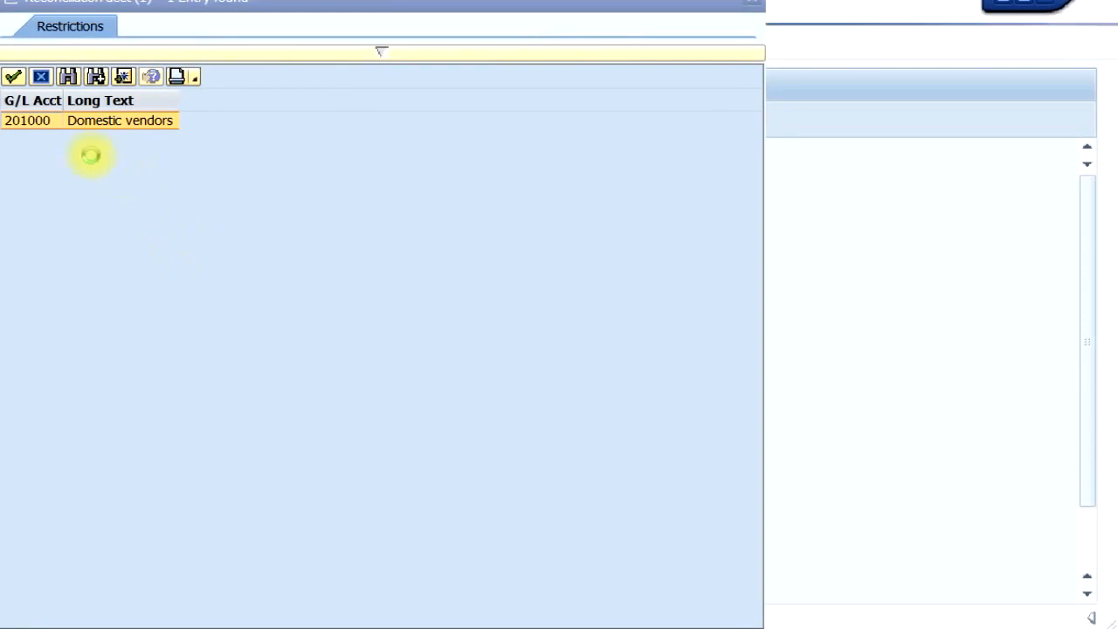
double_click(37, 127)
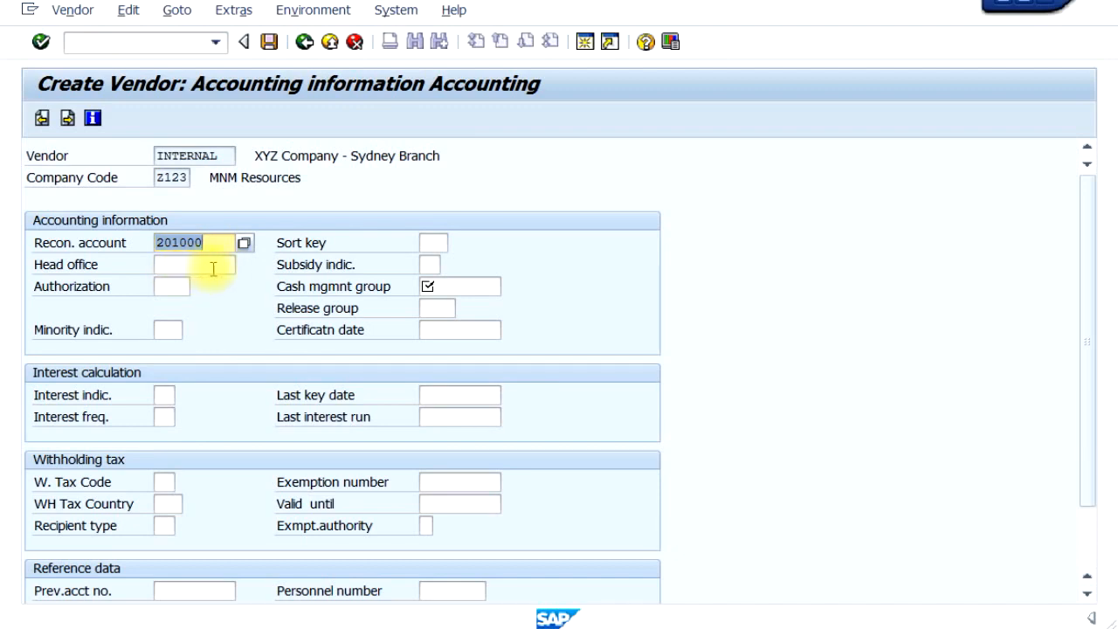
- Set the vendor's cash management group to A1, Domestic payments (A/P), leaving the remaining accounting information blank
left_click(182, 265)
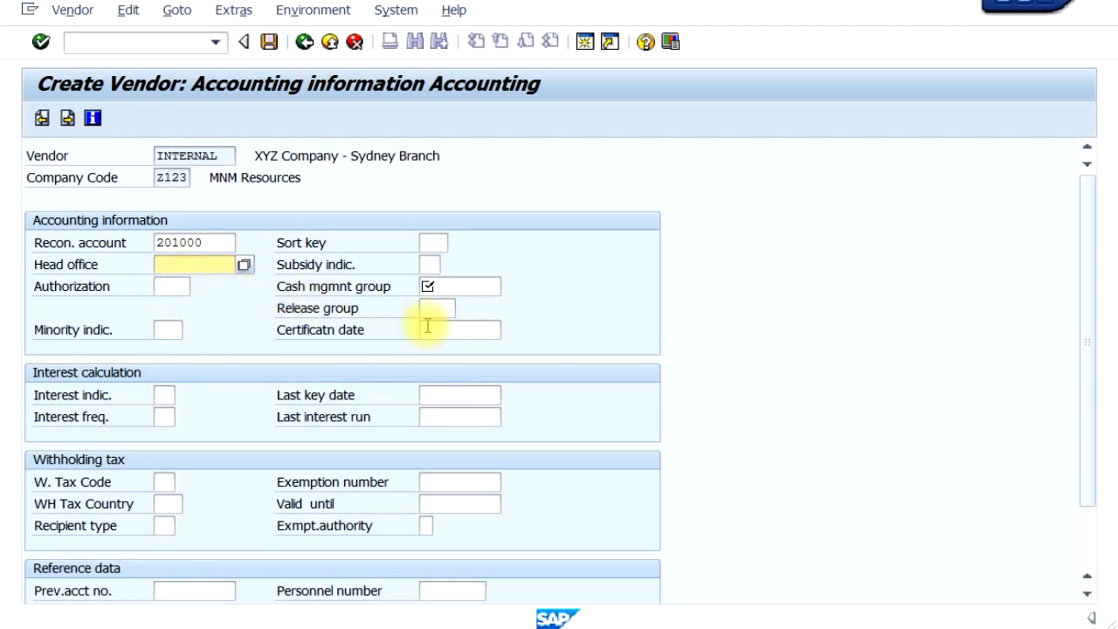
left_click(476, 287)
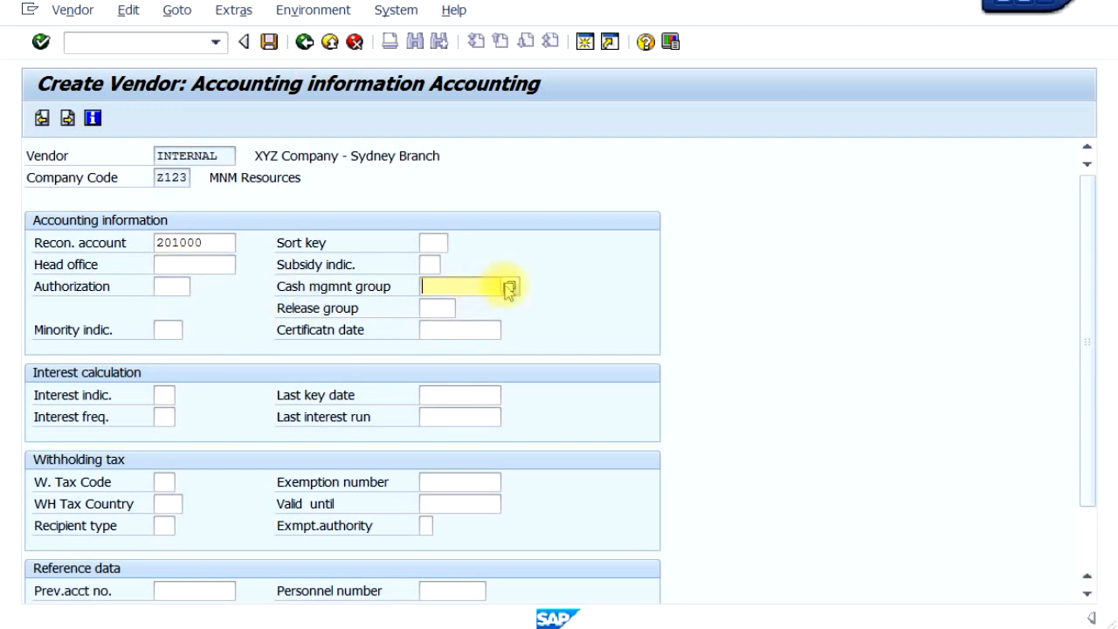
left_click(508, 287)
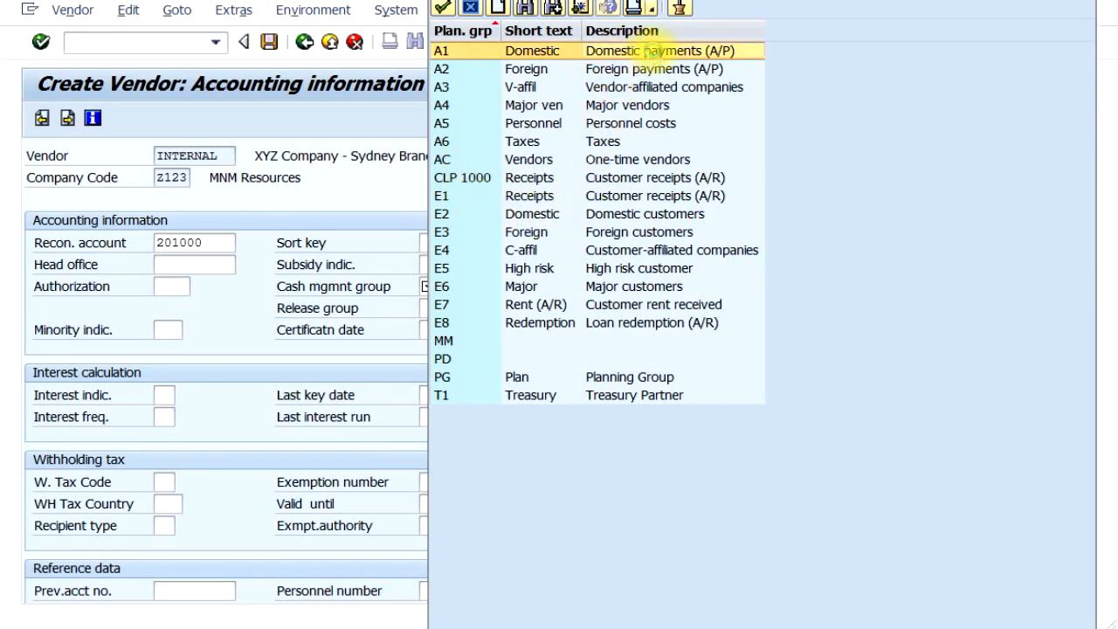
key("Return")
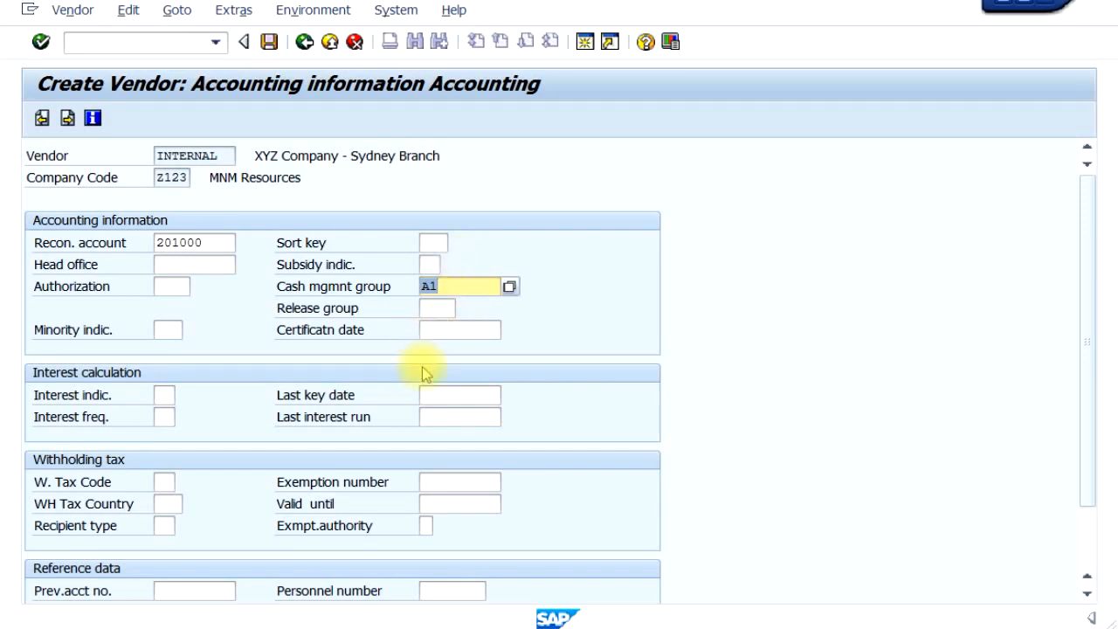
scroll(425, 370, "down", 1)
scroll(423, 358, "down", 1)
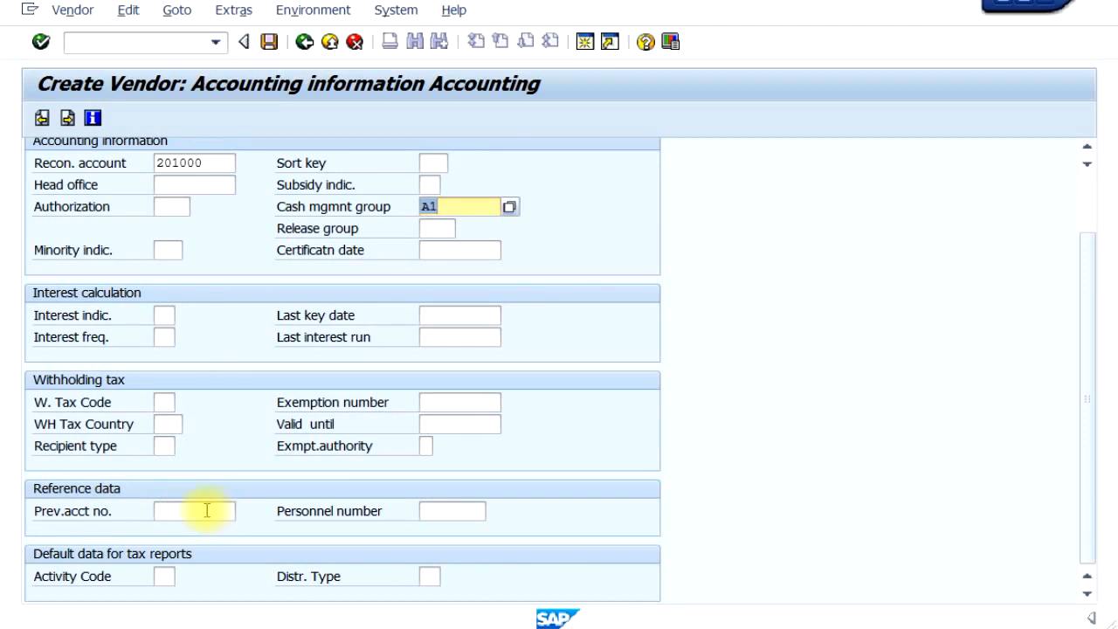
scroll(206, 481, "up", 2)
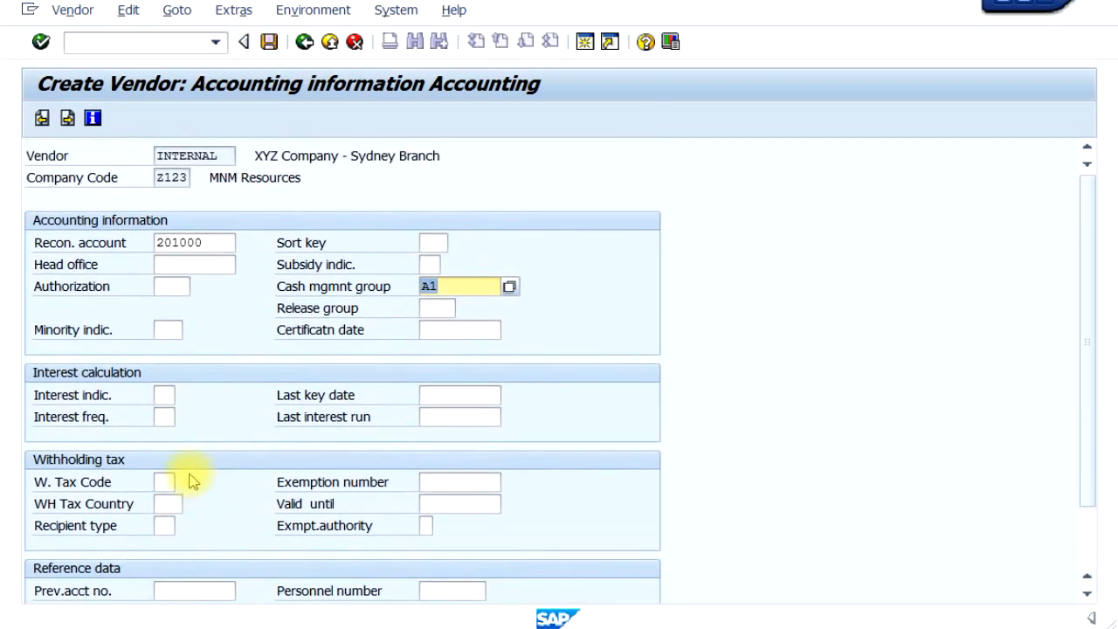
- Advance to the vendor's accounting payment transactions and set the payment terms to 0001, Payable immediately Due net
left_click(67, 121)
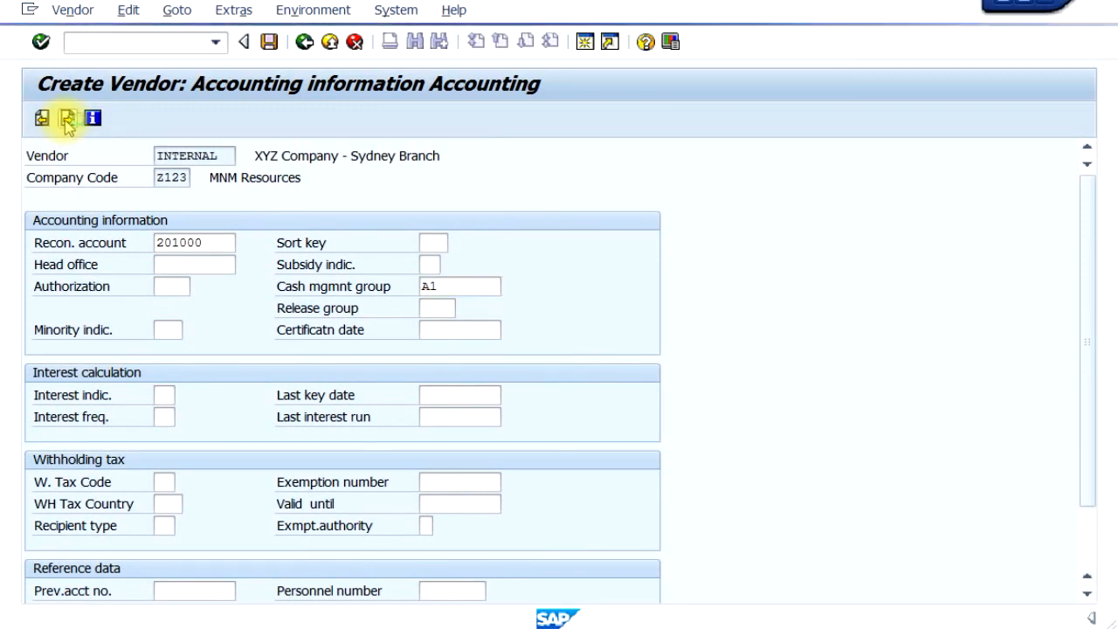
left_click(184, 265)
left_click(172, 242)
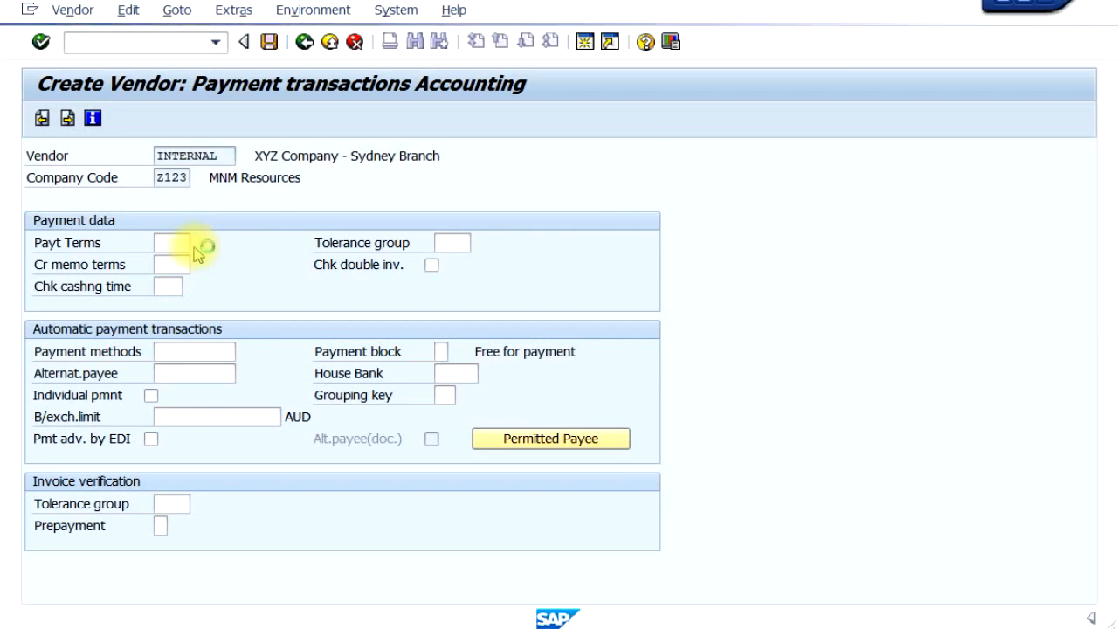
left_click(166, 247)
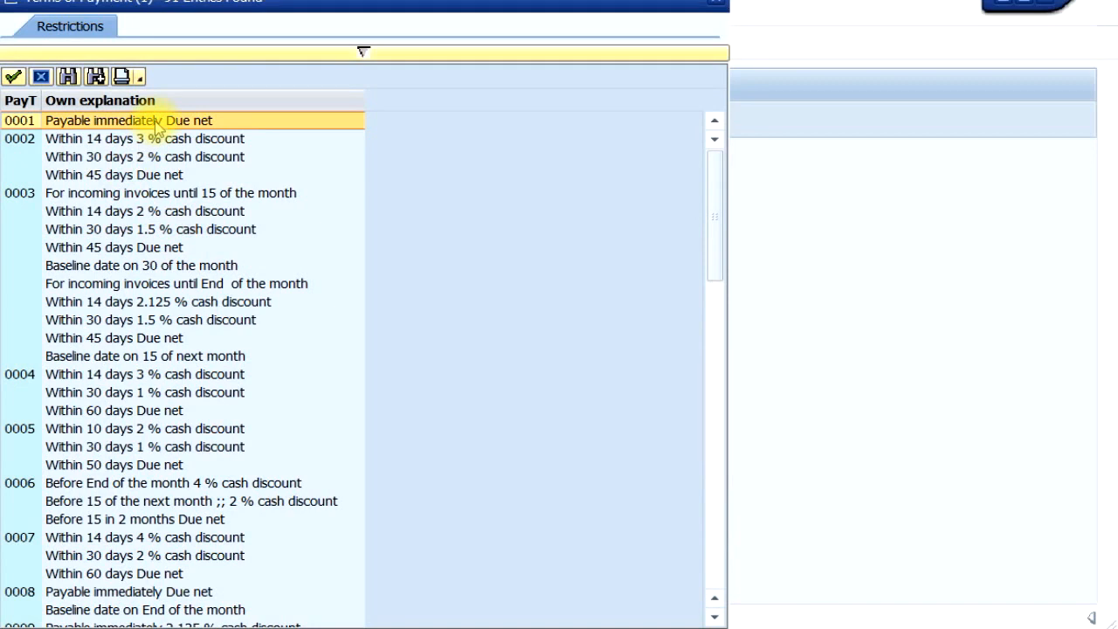
double_click(155, 127)
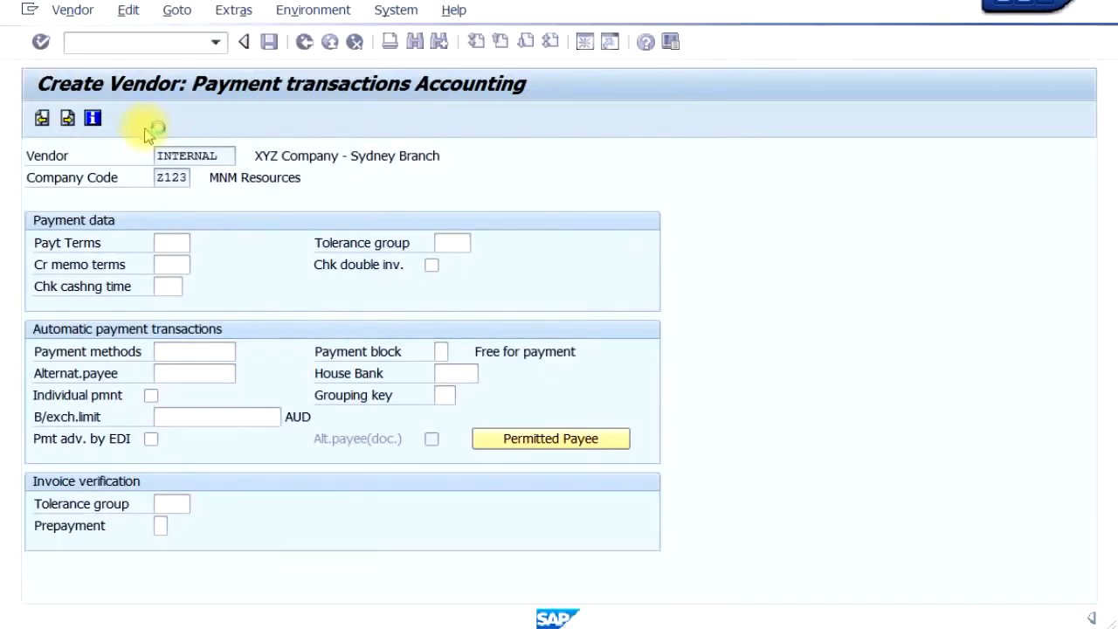
- Assign Cheque and Bank Transfer as the vendor's outgoing payment methods
left_click(186, 354)
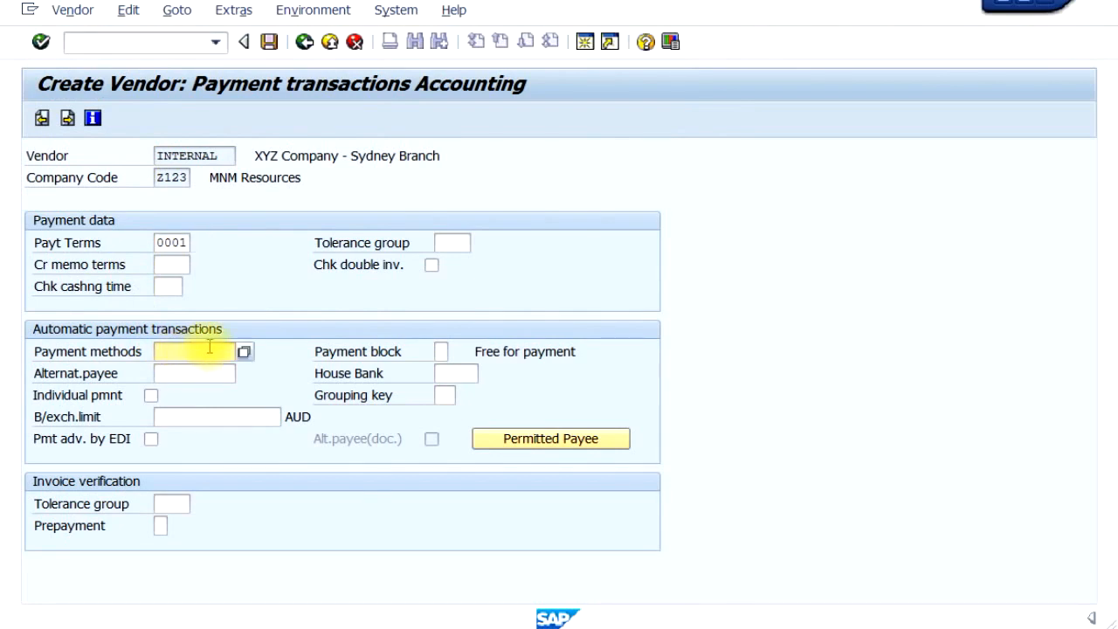
left_click(244, 353)
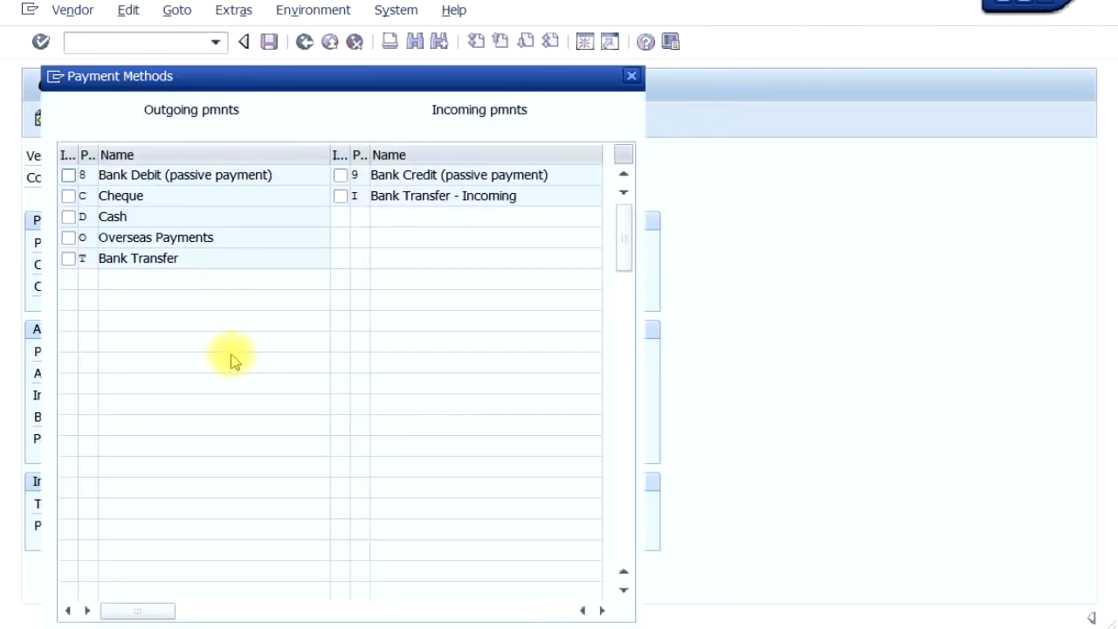
left_click(68, 258)
left_click(69, 197)
left_click(69, 259)
left_click(69, 259)
left_click_drag(498, 83, 501, 19)
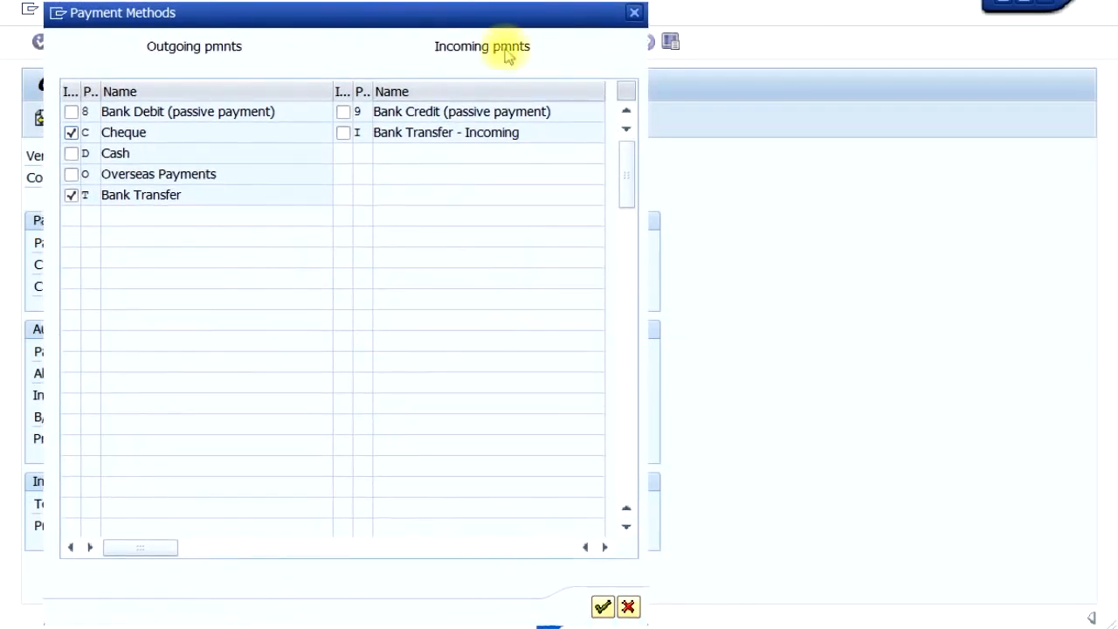
left_click(602, 608)
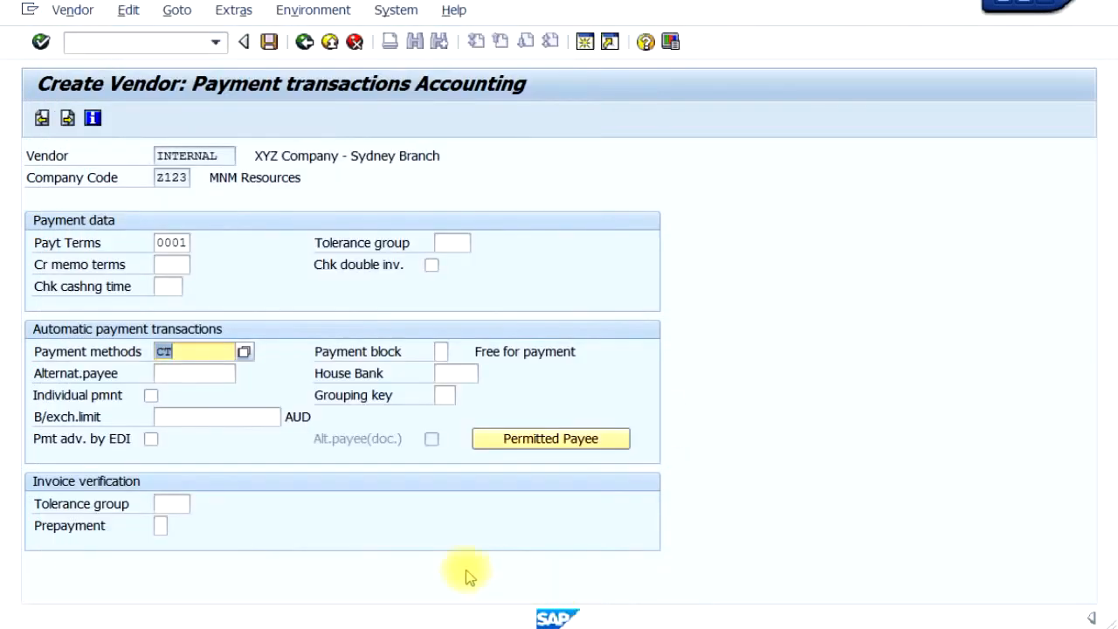
- Examine the available payment block keys for the vendor without selecting one
left_click(205, 372)
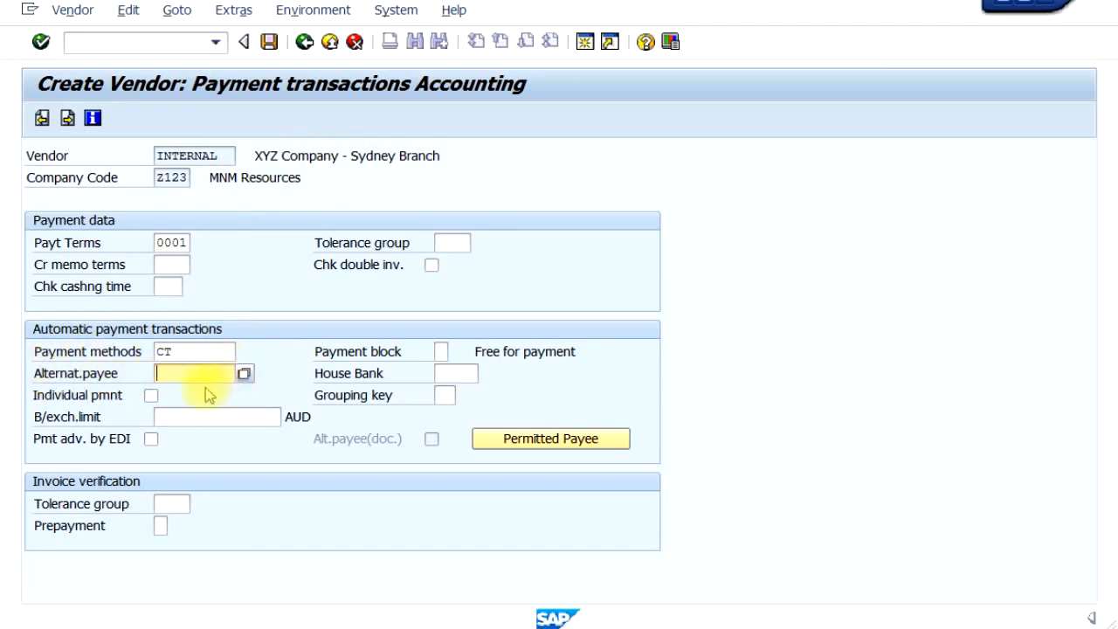
left_click(441, 351)
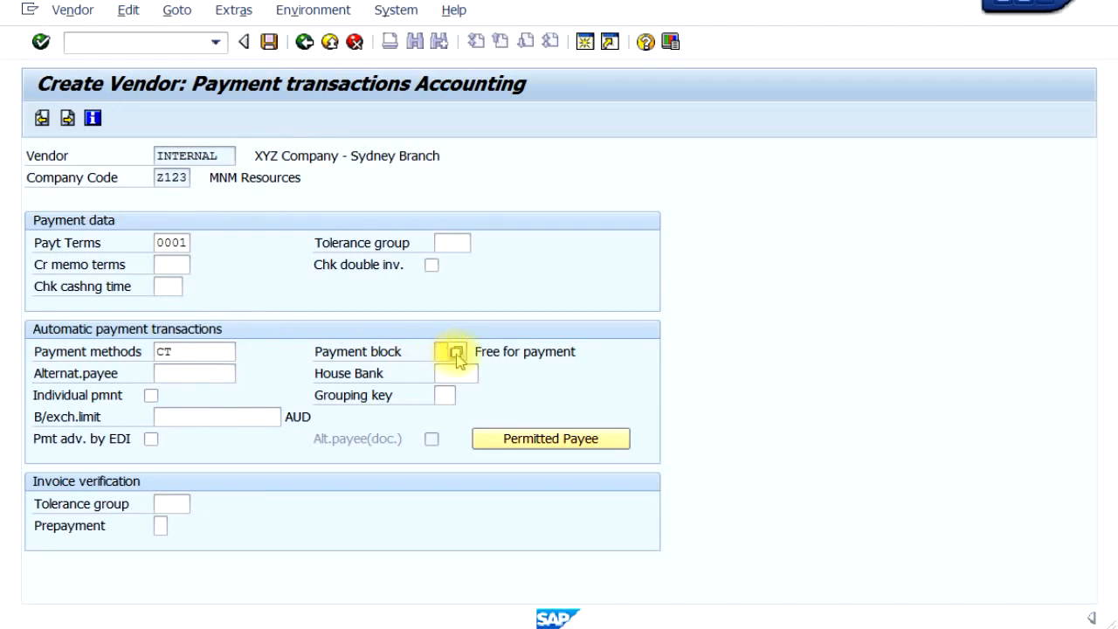
left_click(457, 352)
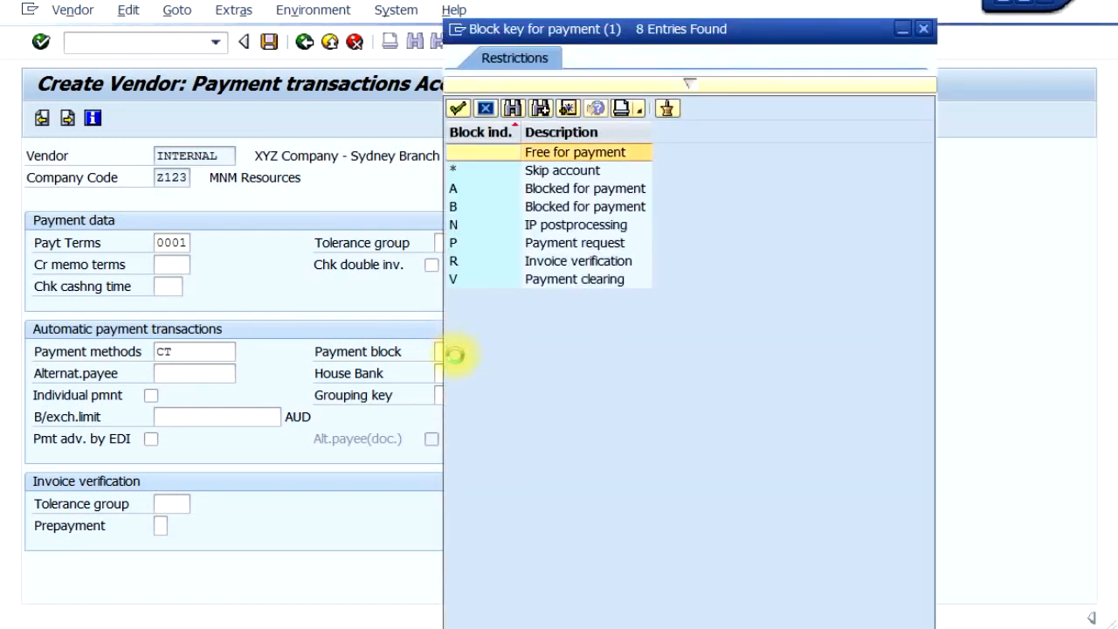
left_click_drag(586, 30, 723, 139)
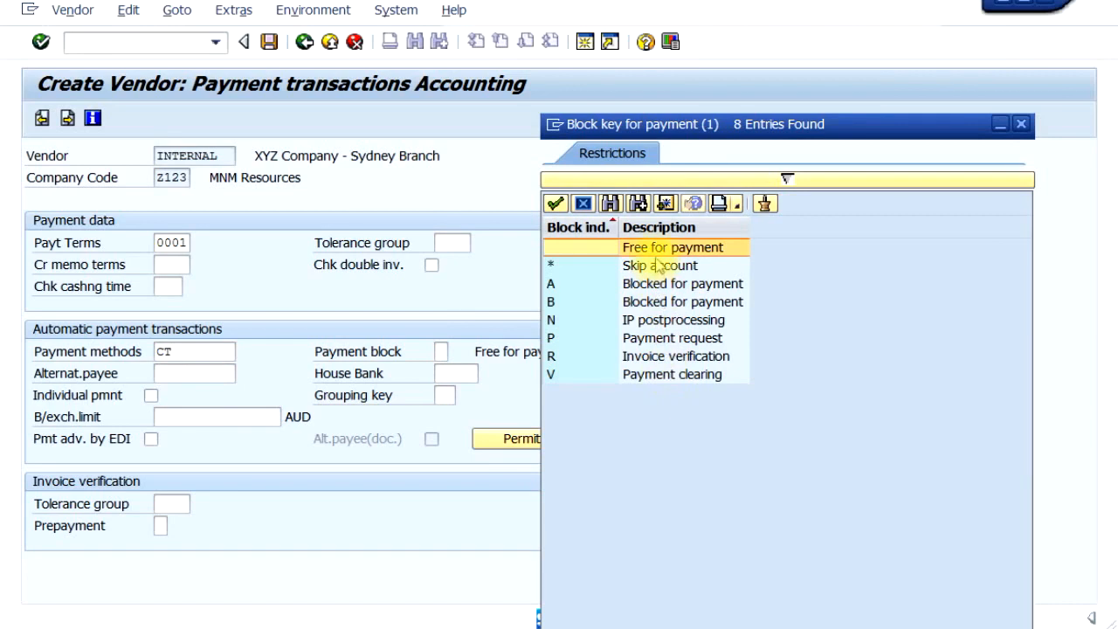
left_click(1022, 127)
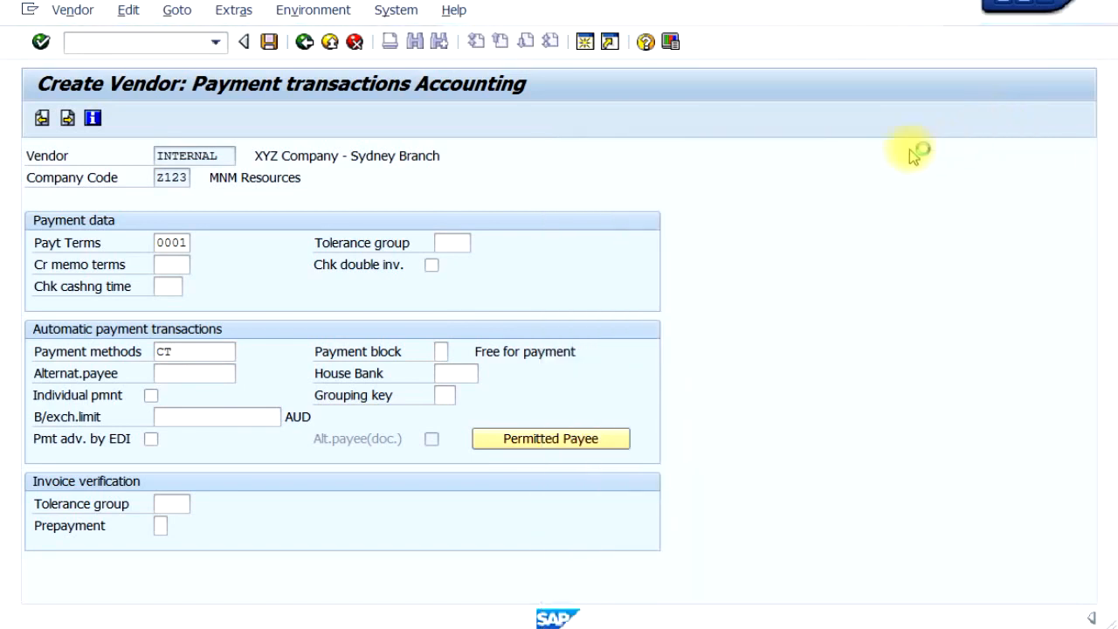
- Advance past the vendor's correspondence data, leaving it blank, and save the new vendor
left_click(68, 118)
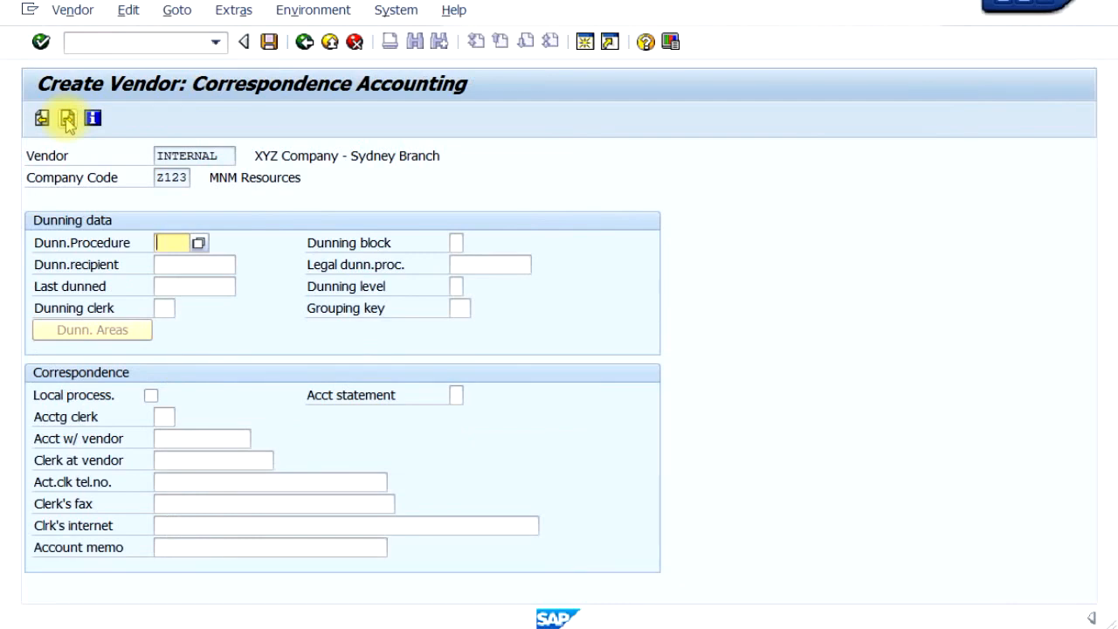
left_click(68, 118)
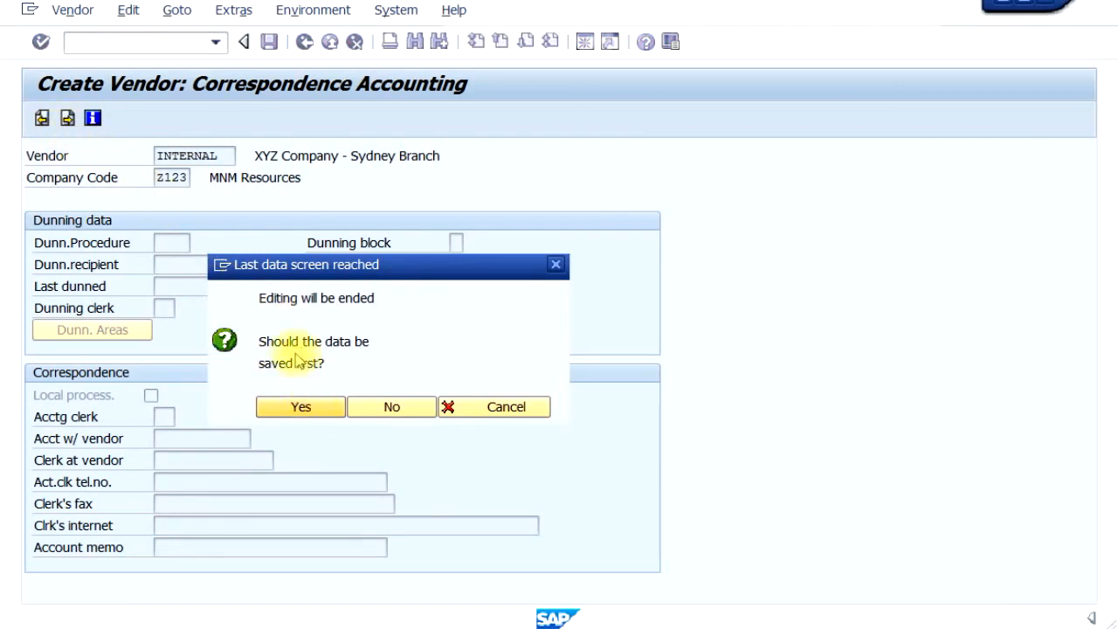
left_click(300, 408)
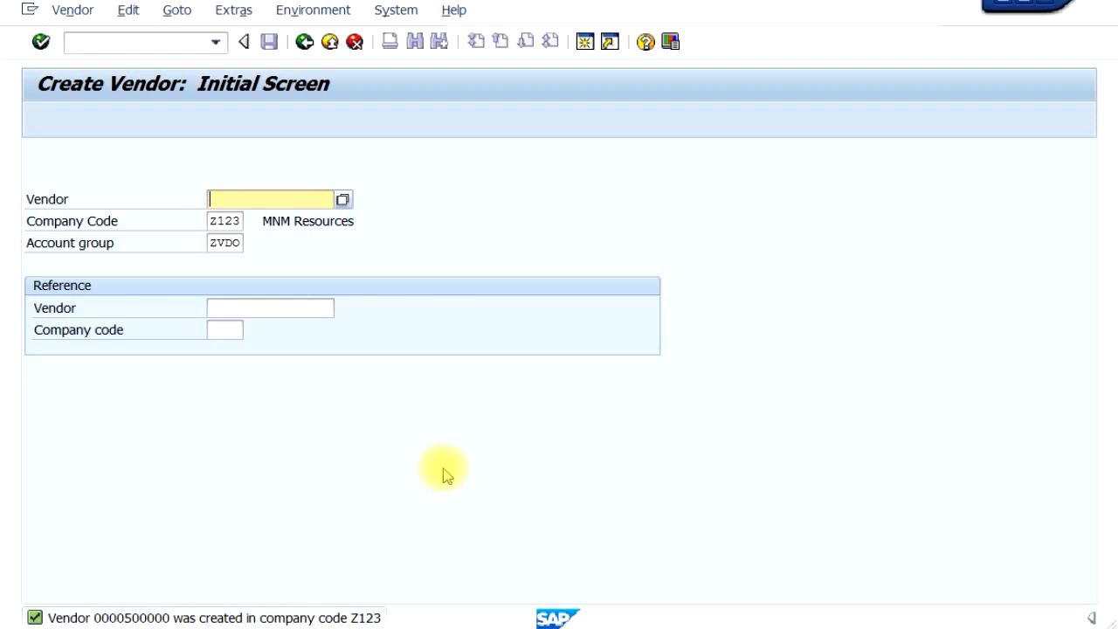
- Leave vendor creation and start creating a customer with FD01, using the One-time customer account group
key("F3")
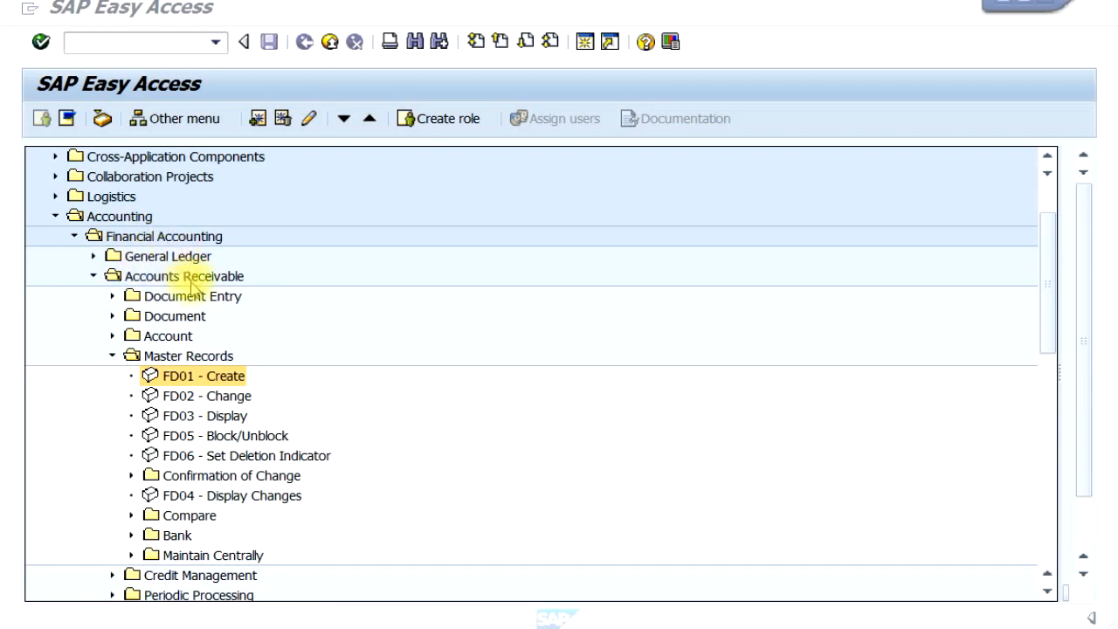
double_click(183, 376)
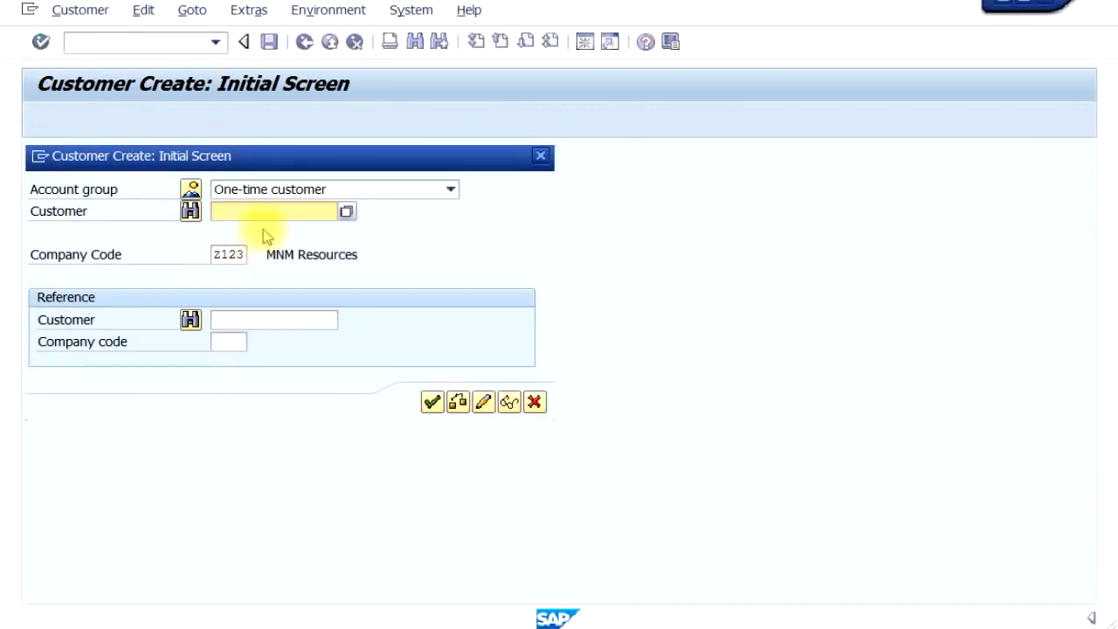
left_click(356, 189)
scroll(326, 243, "up", 2)
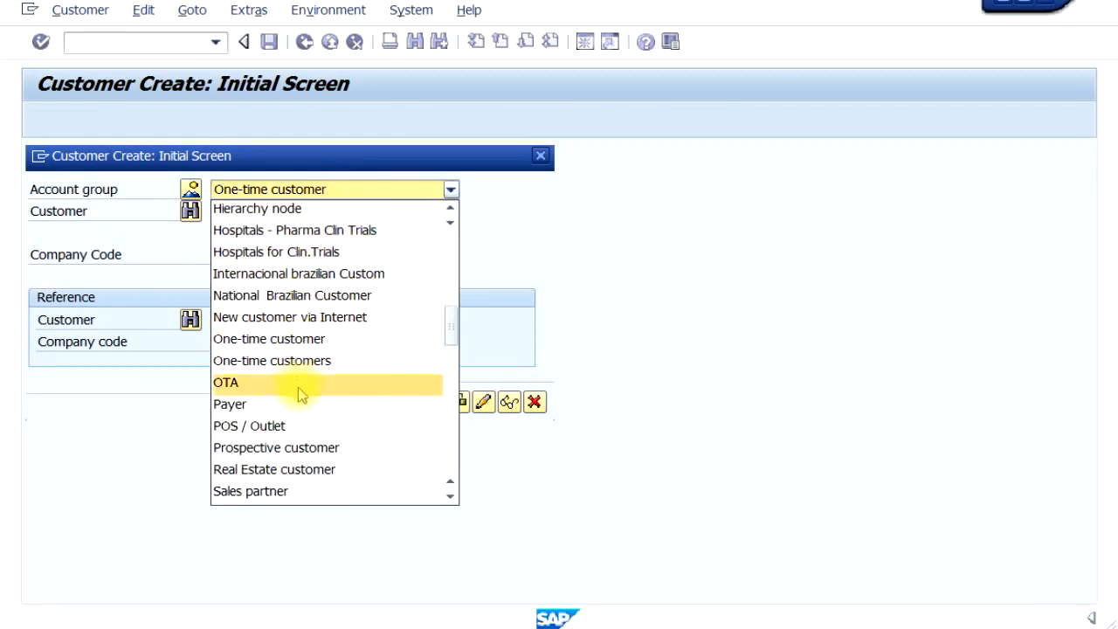
left_click(304, 340)
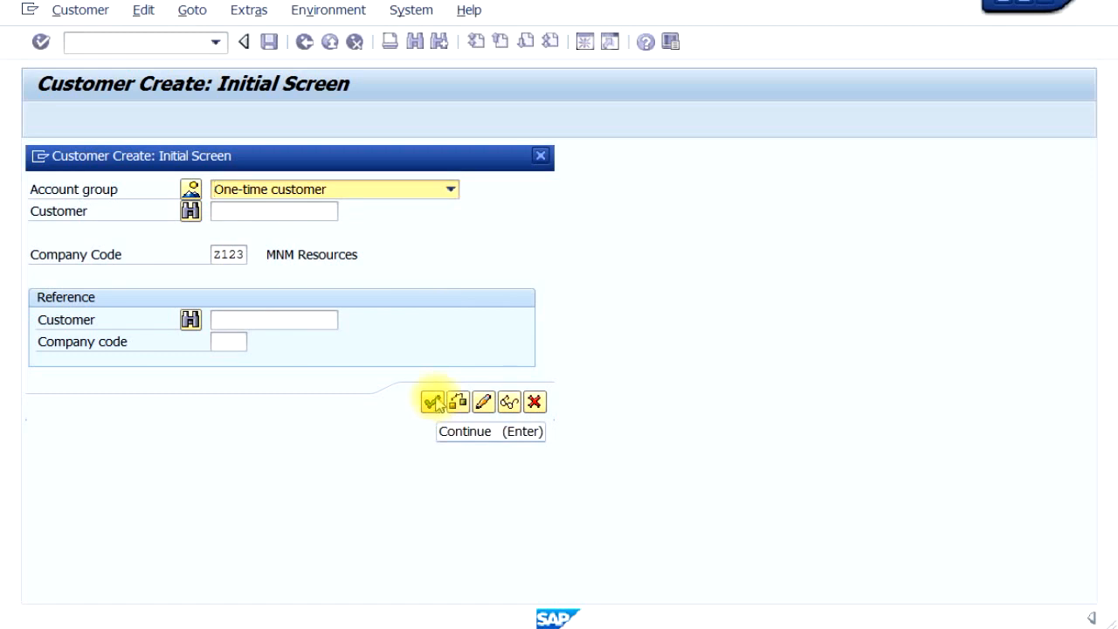
left_click(433, 403)
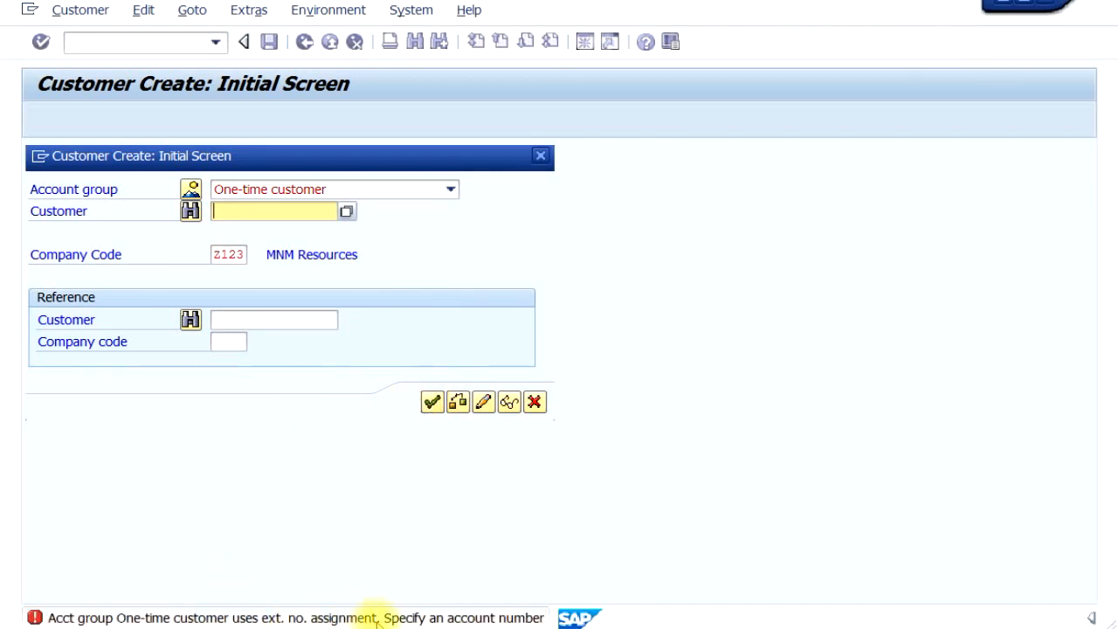
- Enter an external customer number for the new customer and continue to its general data
left_click(241, 213)
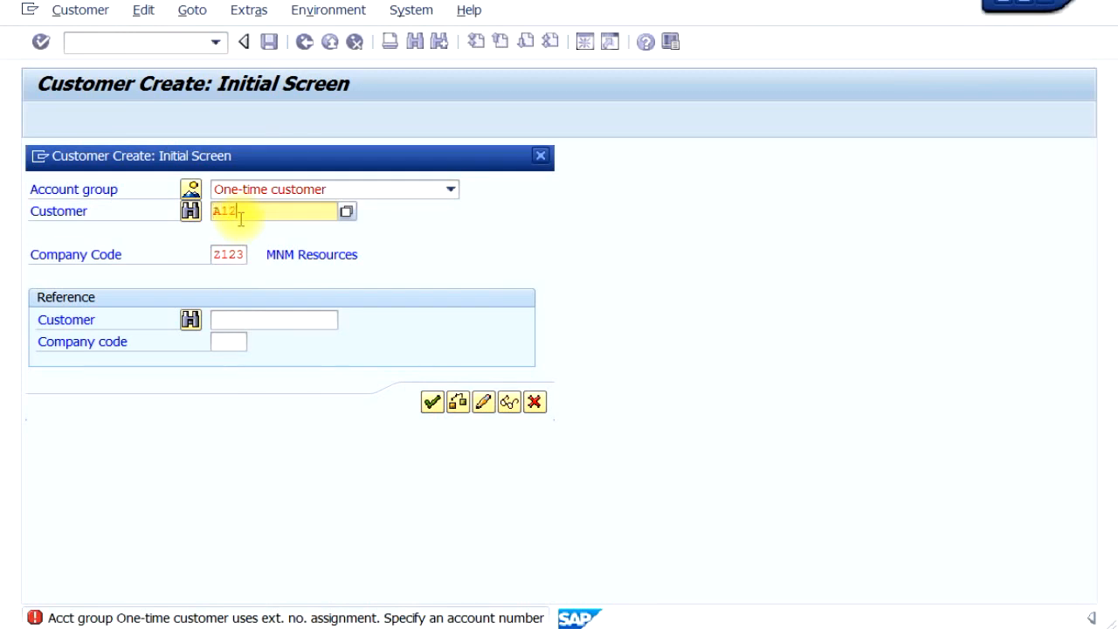
type("A1234")
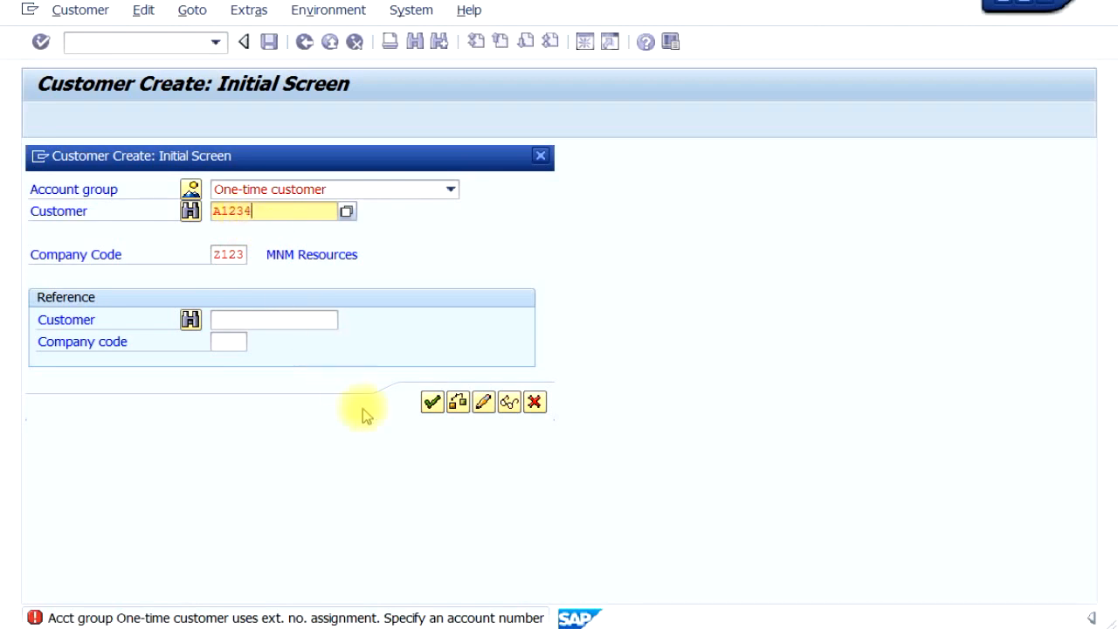
left_click(433, 402)
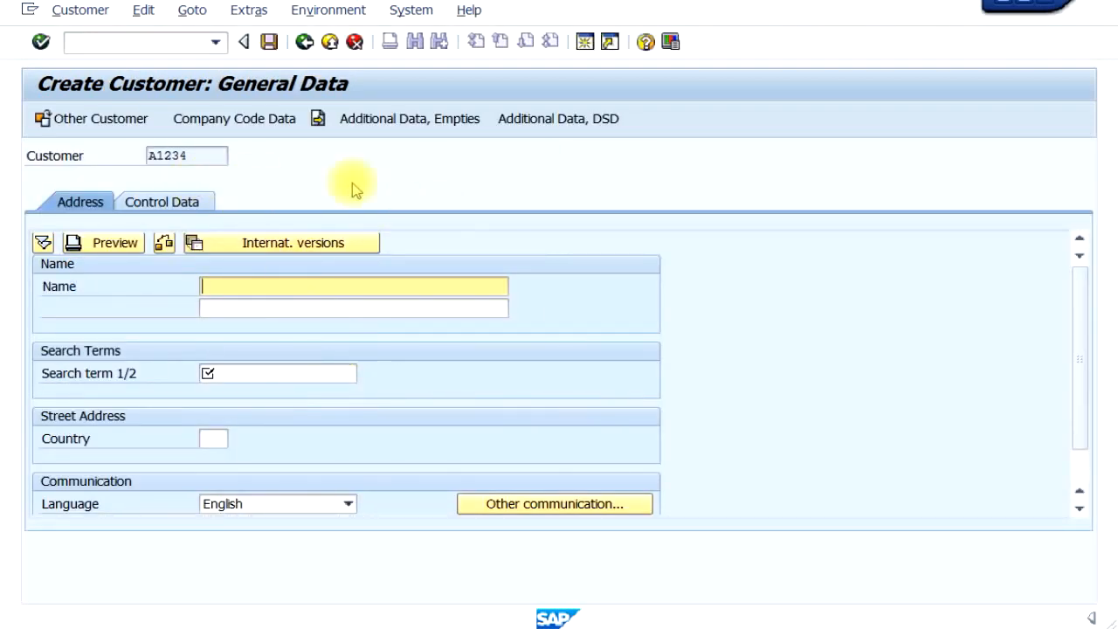
- Name the customer One Time Domestic Customers, enter One Time as its search term, and check its control data
mouse_move(1080, 411)
left_mouse_down()
mouse_move(1083, 443)
mouse_move(1094, 403)
left_mouse_up()
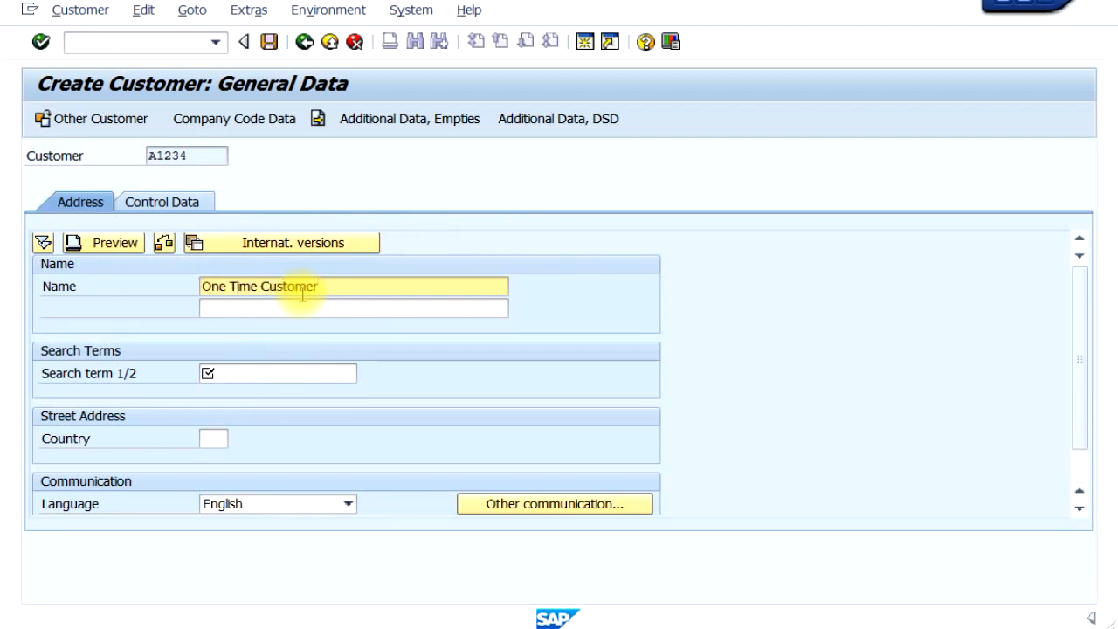
type("Domestic")
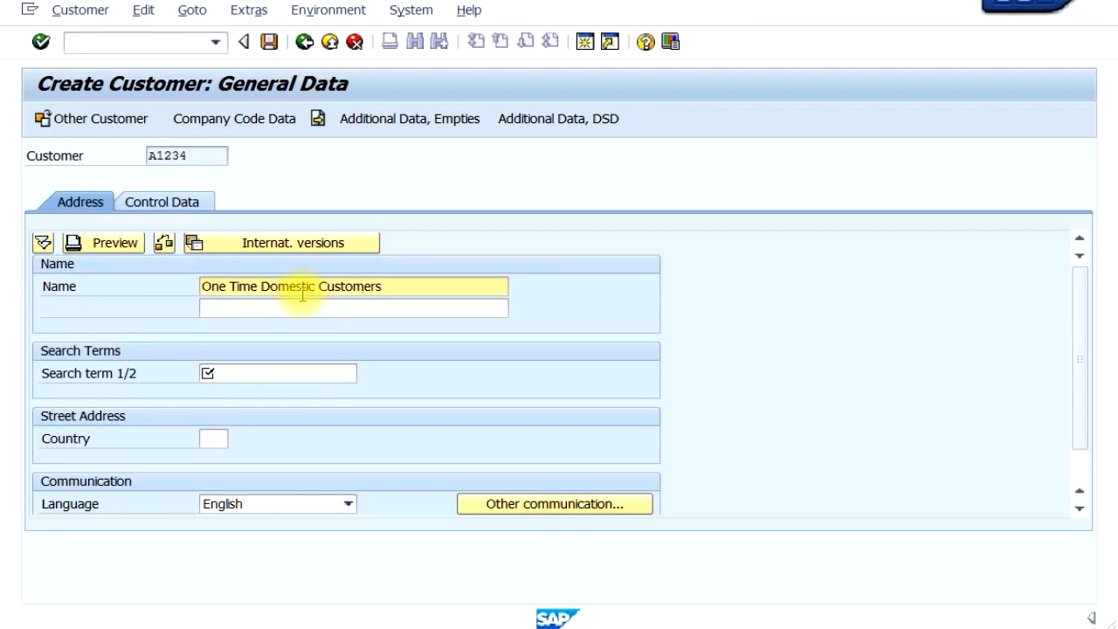
left_click(276, 378)
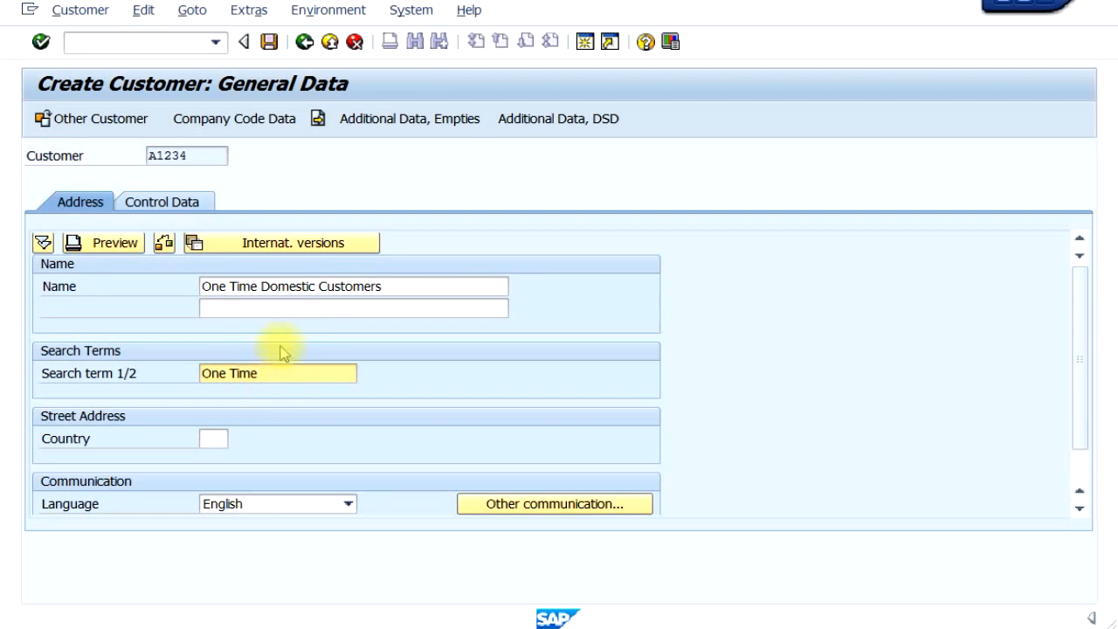
left_click(159, 207)
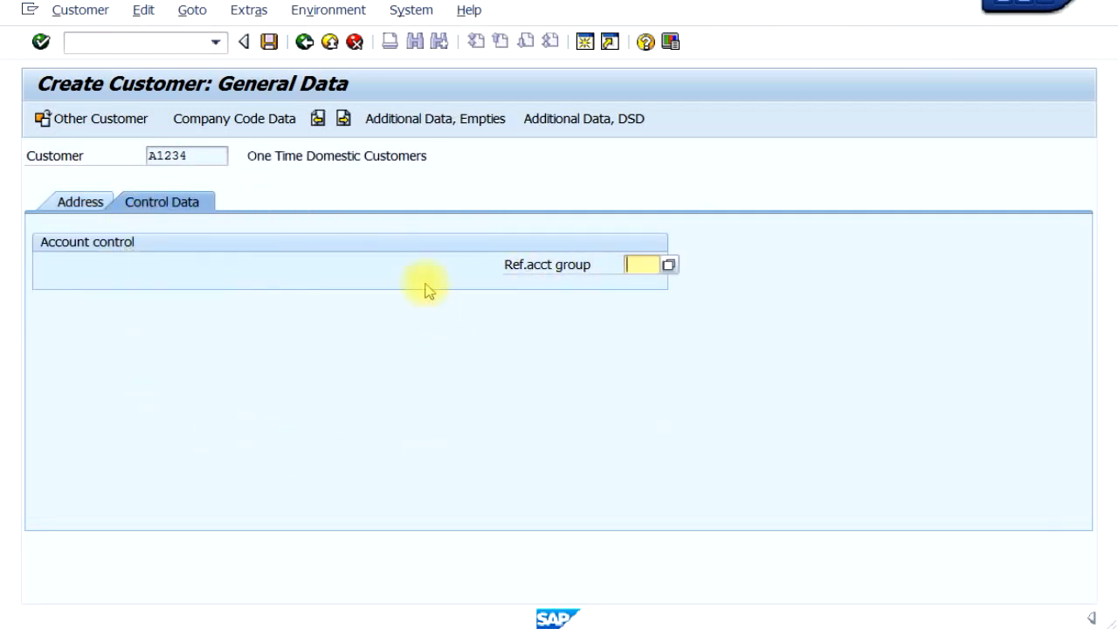
left_click(79, 202)
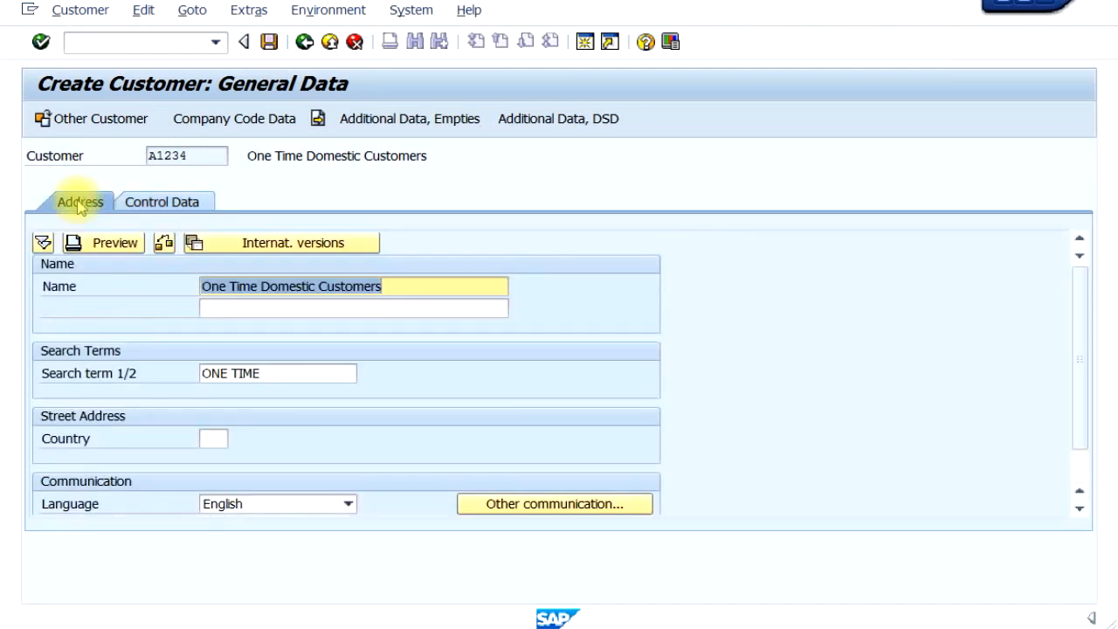
- Go to the customer's company code data and choose 104000 Domestic Customers as the reconciliation account
left_click(277, 127)
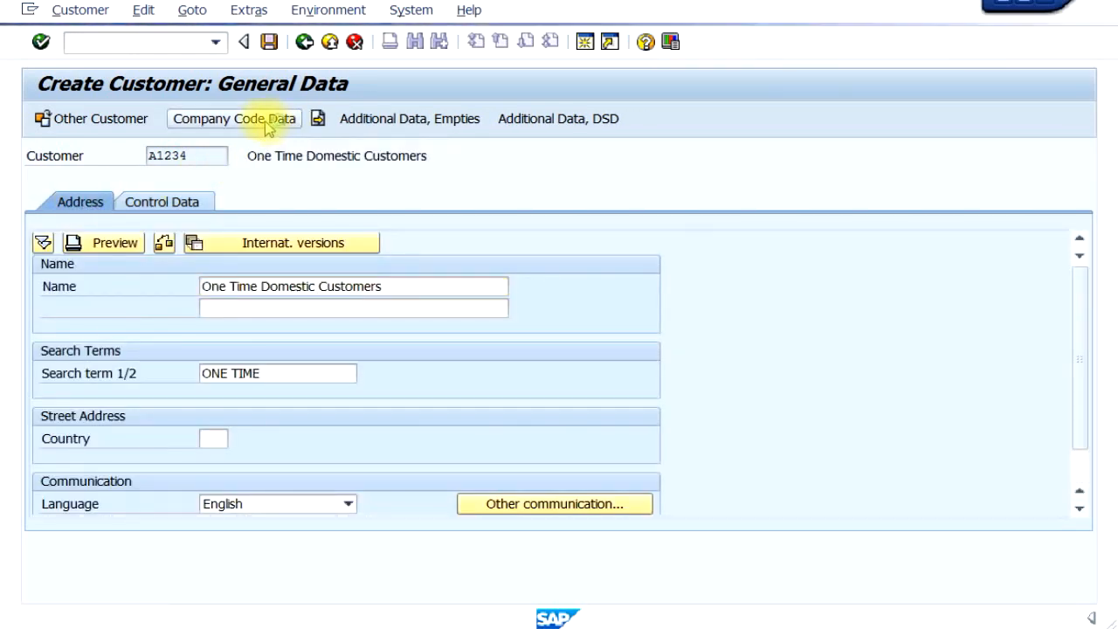
left_click(252, 287)
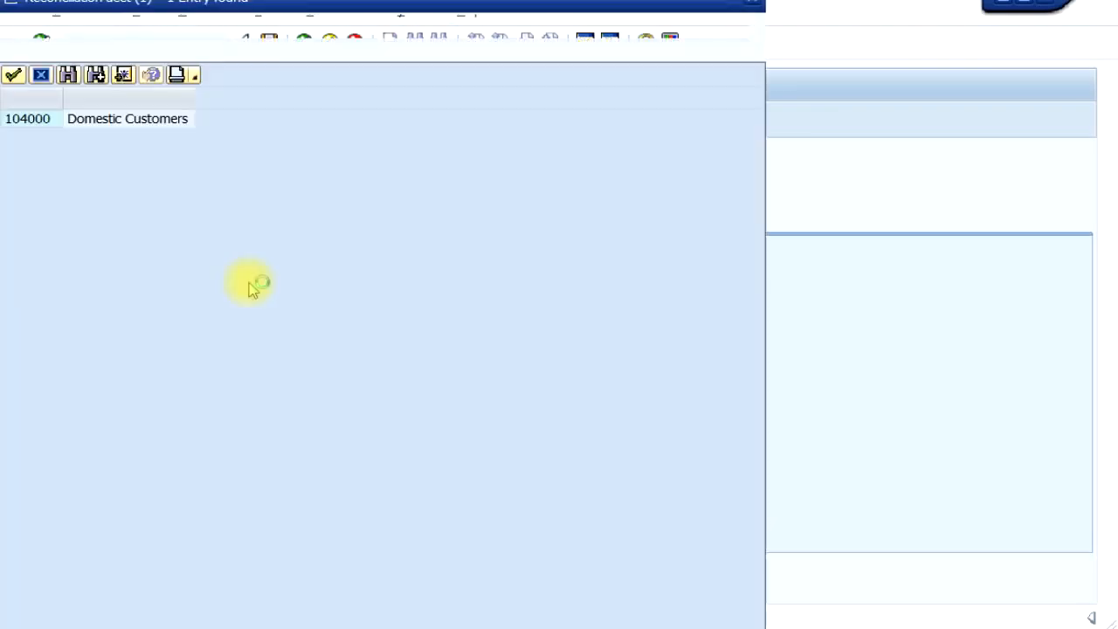
double_click(121, 123)
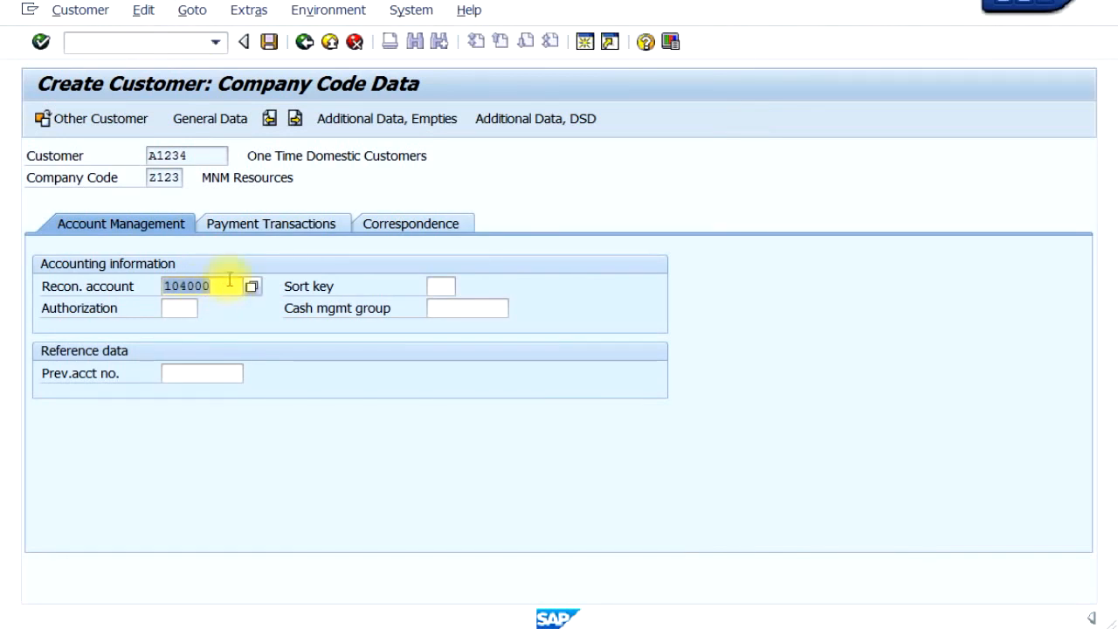
- Set the customer's terms of payment to 0003 in the payment transactions data and save the new customer
left_click(273, 227)
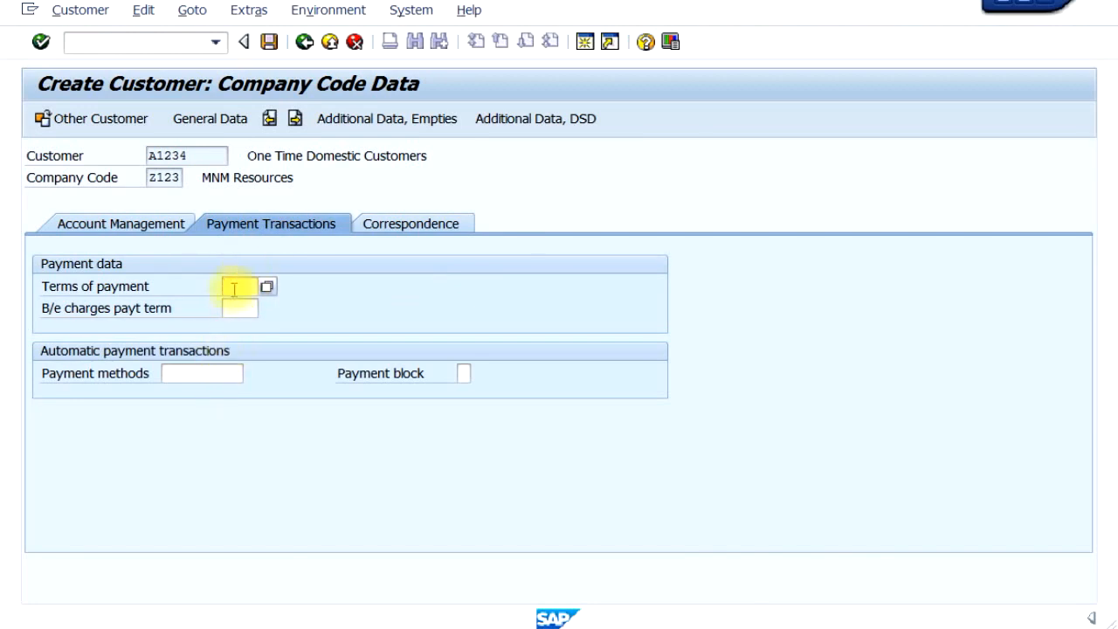
left_click(268, 288)
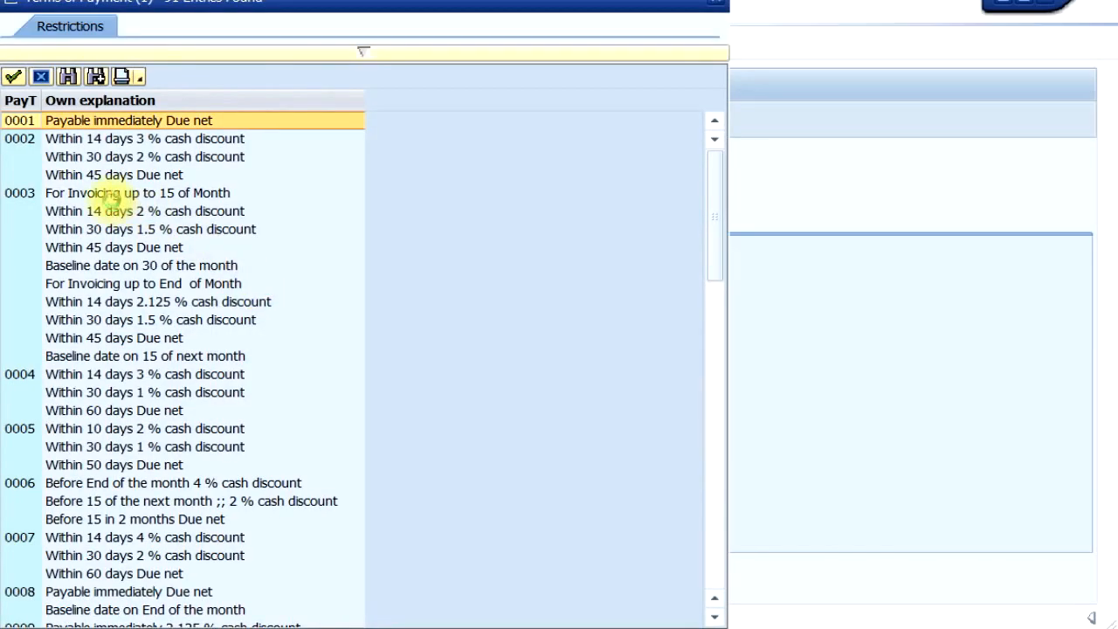
double_click(109, 193)
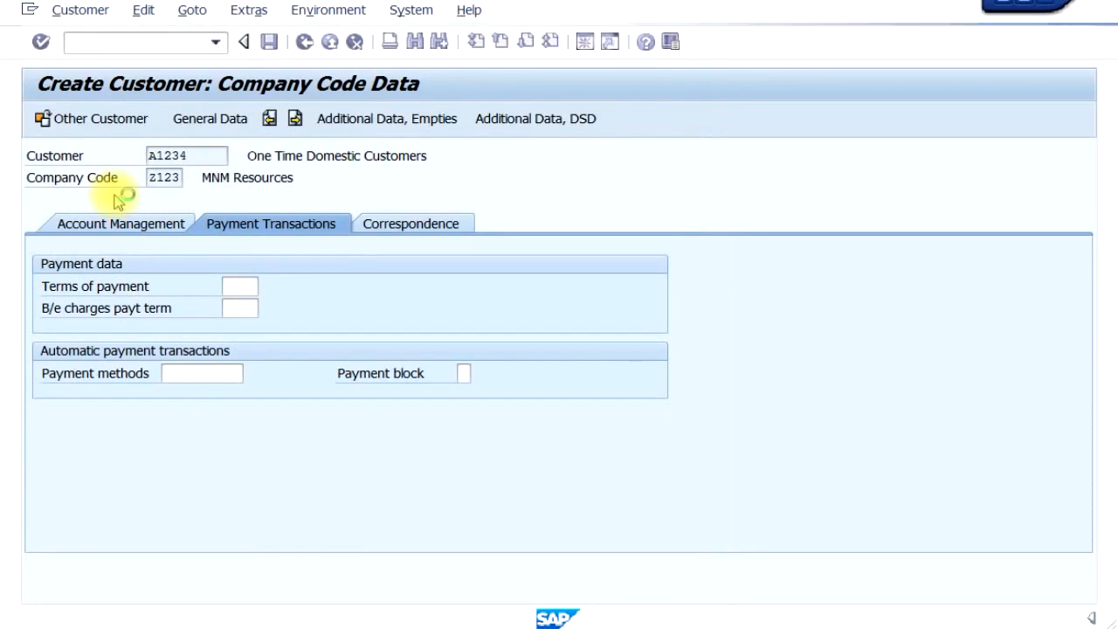
left_click(269, 43)
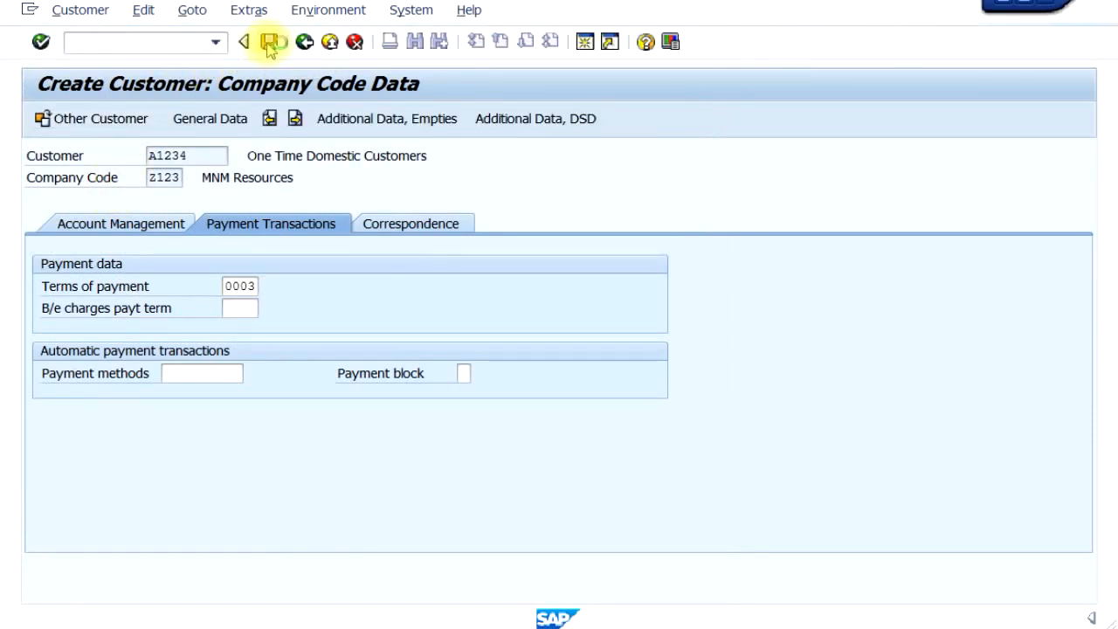